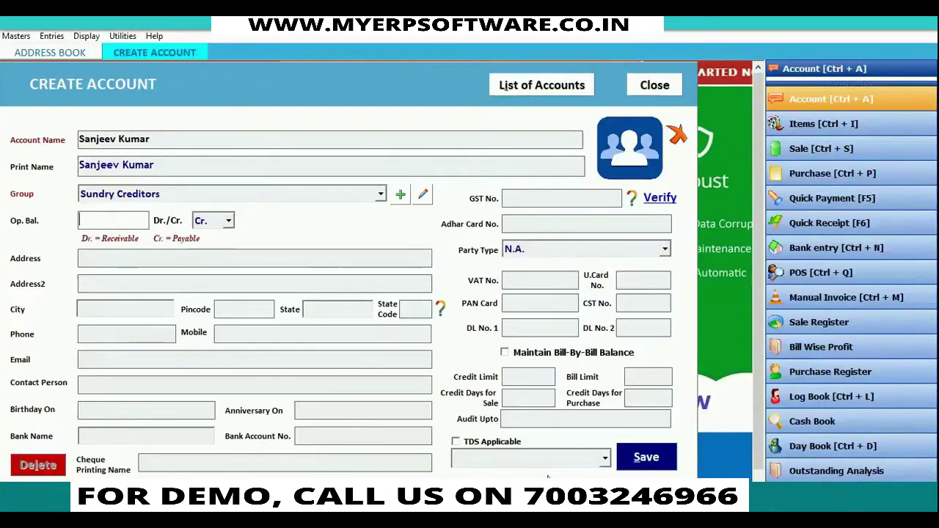
Save the filled-in Sundry Creditors account as a new account.
{"action": "left_click", "coordinate": [651, 464]}
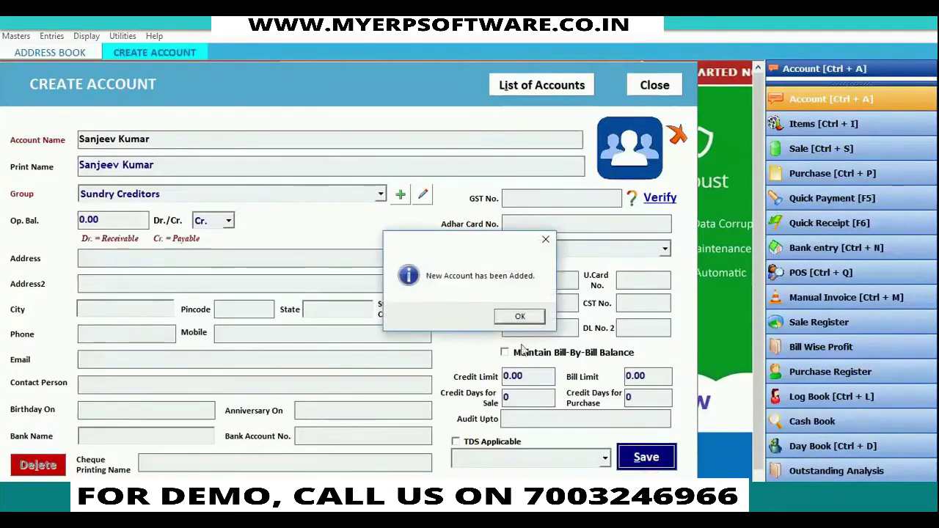
{"action": "left_click", "coordinate": [522, 320]}
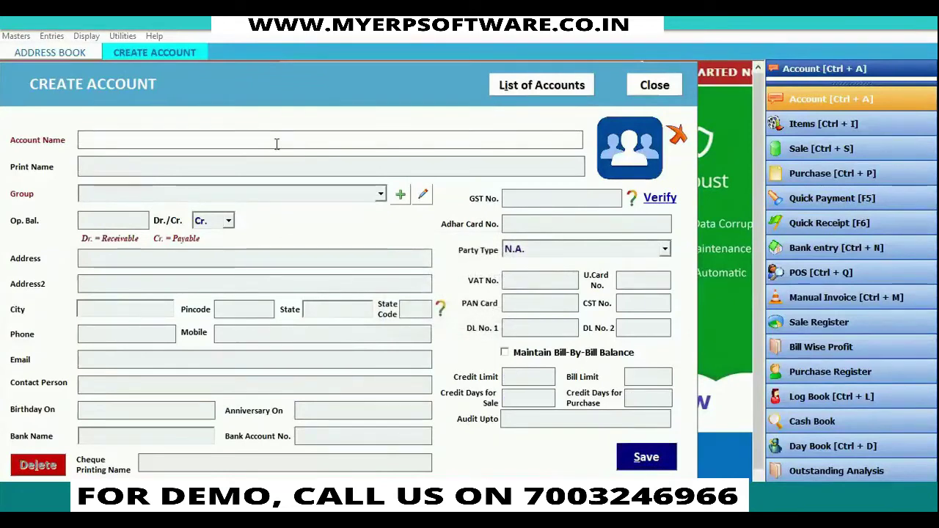
Create another account with the supplier's name under the Sundry Creditors group, save it and close account creation.
{"action": "type", "text": "surinder"}
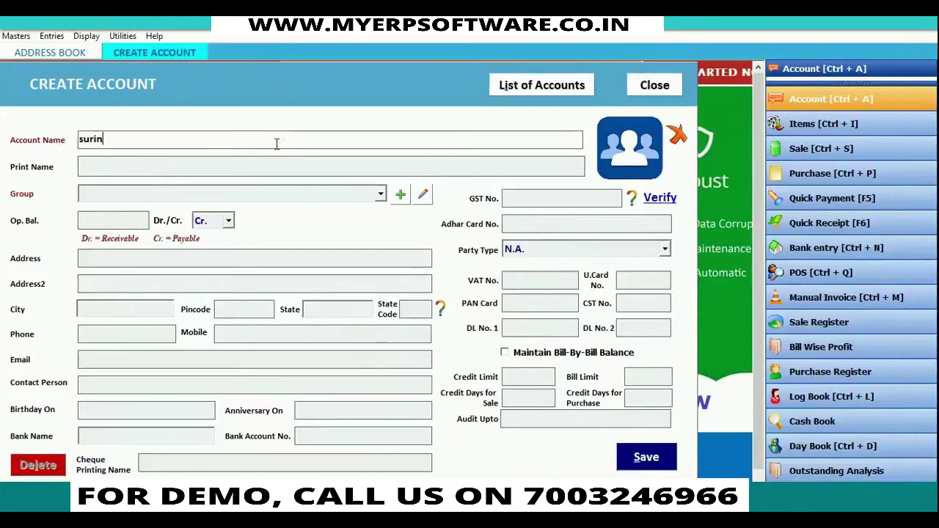
{"action": "key", "text": "Return"}
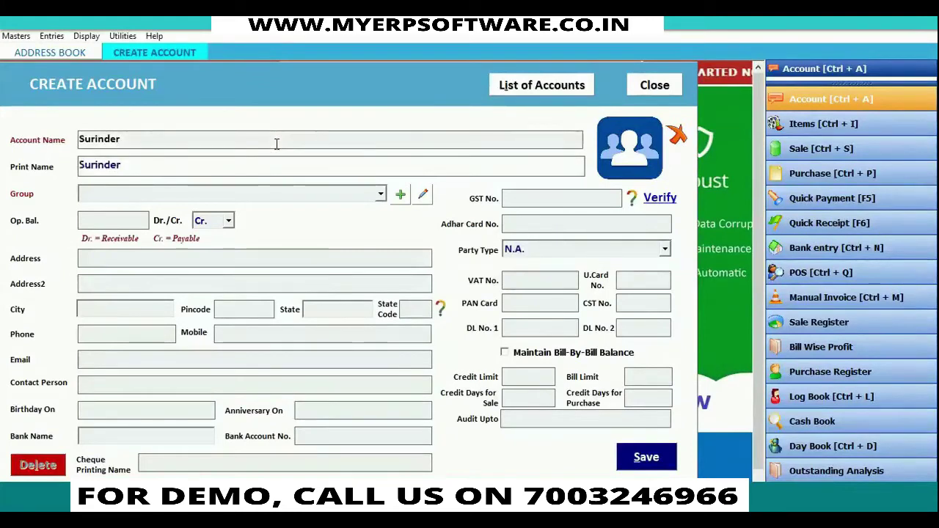
{"action": "key", "text": "Return"}
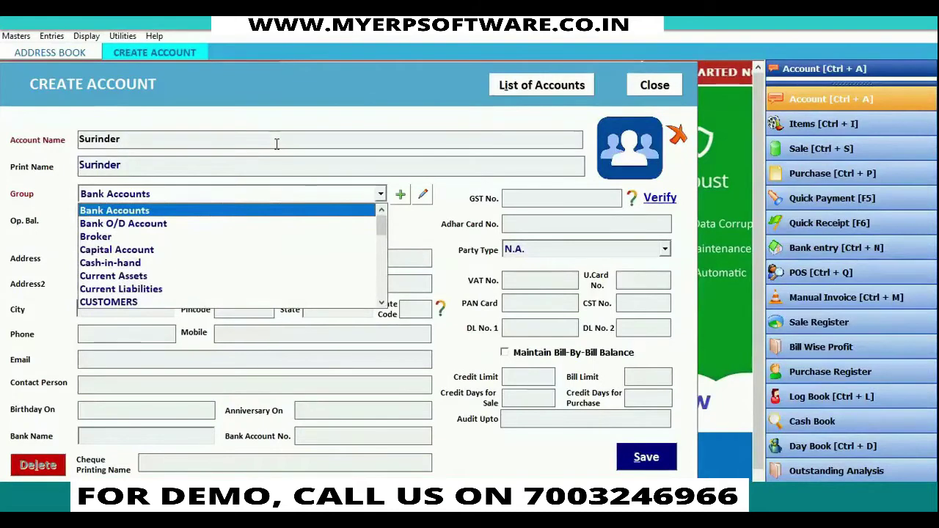
{"action": "type", "text": "su"}
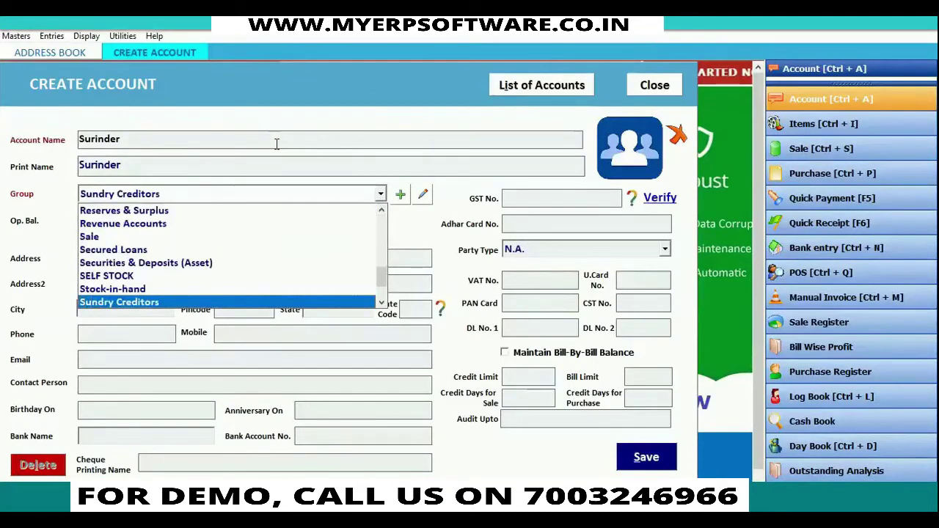
{"action": "key", "text": "Return"}
{"action": "left_click", "coordinate": [639, 457]}
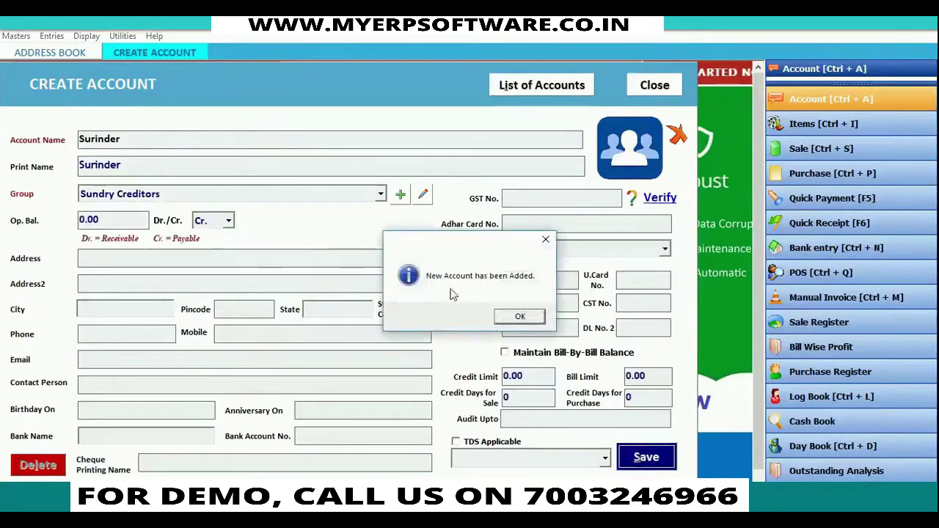
{"action": "left_click", "coordinate": [520, 316]}
{"action": "left_click", "coordinate": [663, 92]}
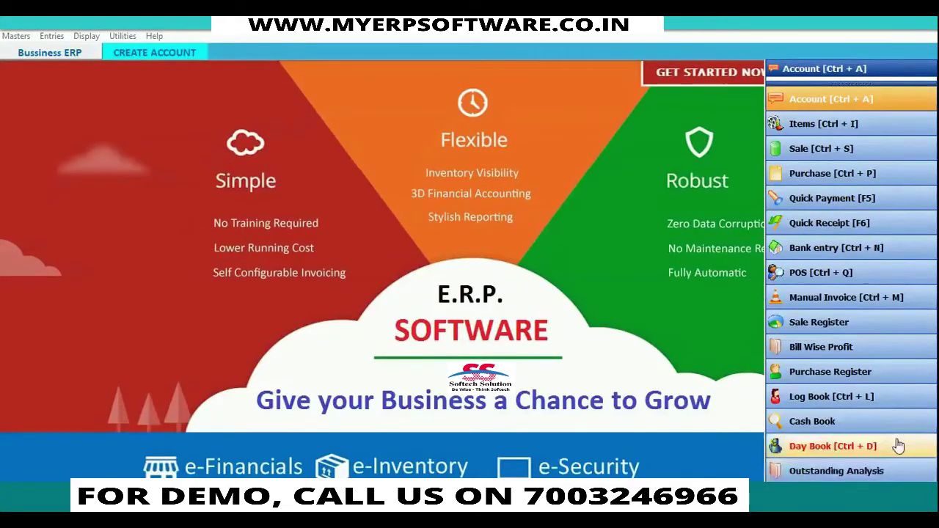
Start a new item named Shirt with tax slab 05% GST, company GENERAL and group General.
{"action": "left_click", "coordinate": [851, 136]}
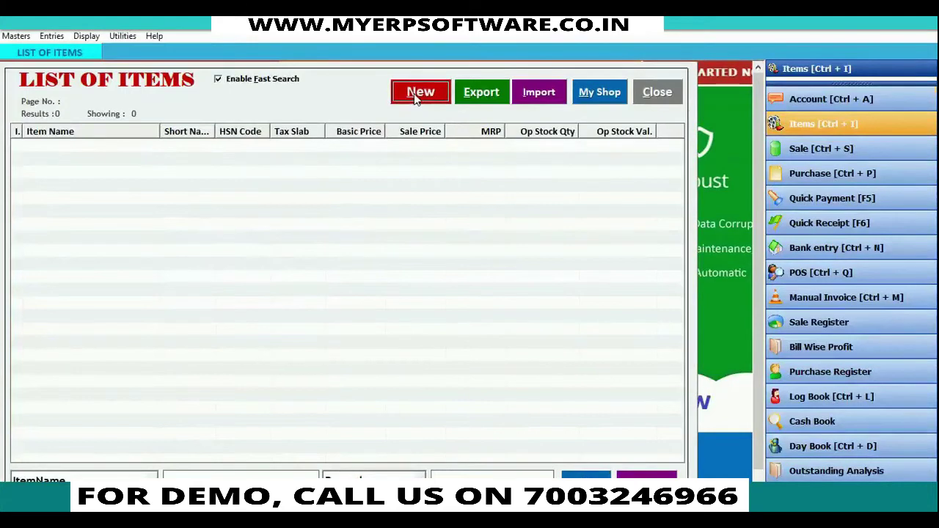
{"action": "left_click", "coordinate": [415, 97]}
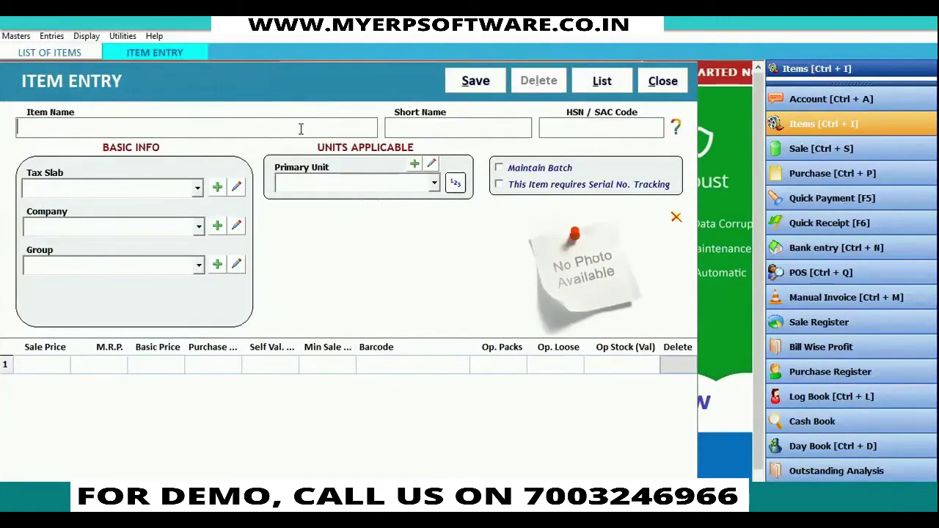
{"action": "type", "text": "shirt"}
{"action": "key", "text": "Return"}
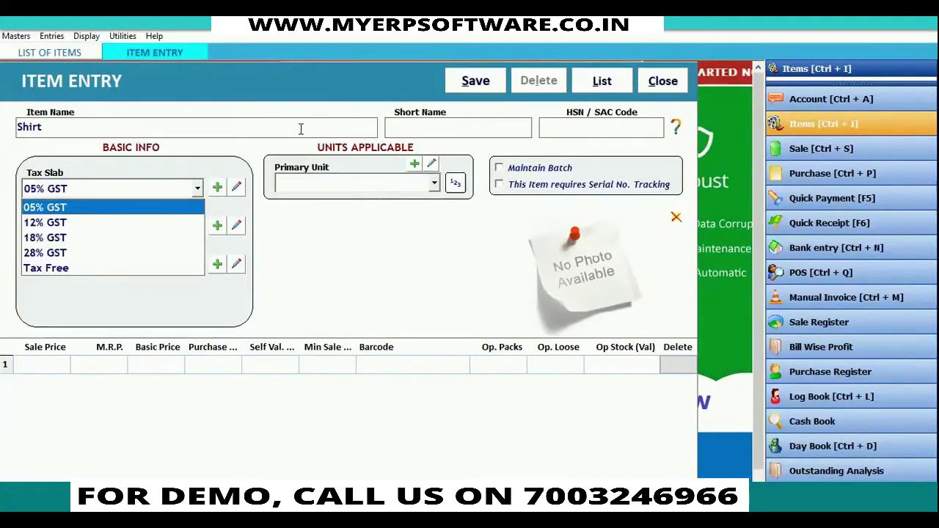
{"action": "key", "text": "Return"}
{"action": "key", "text": "Return"}
{"action": "key", "text": "Return"}
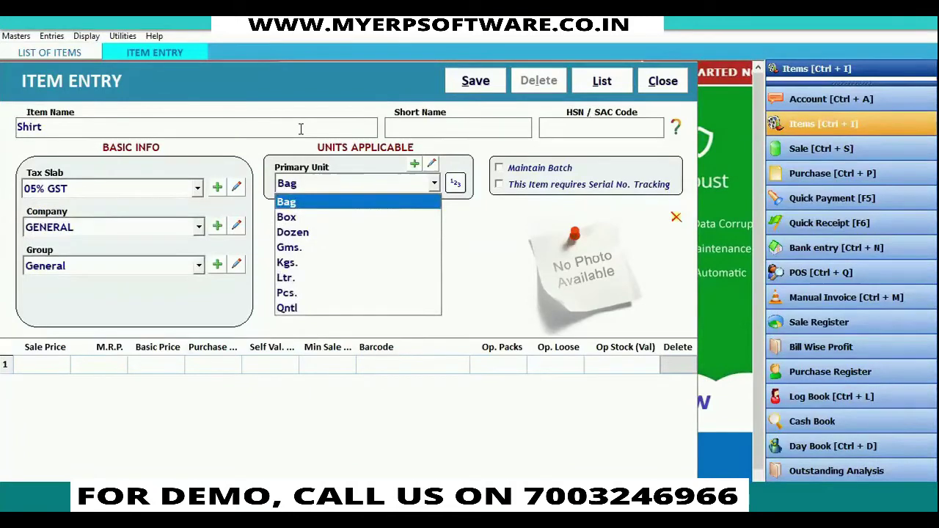
Set Shirt's primary unit to Pcs. and its sale price to 400, and save the item.
{"action": "key", "text": "p"}
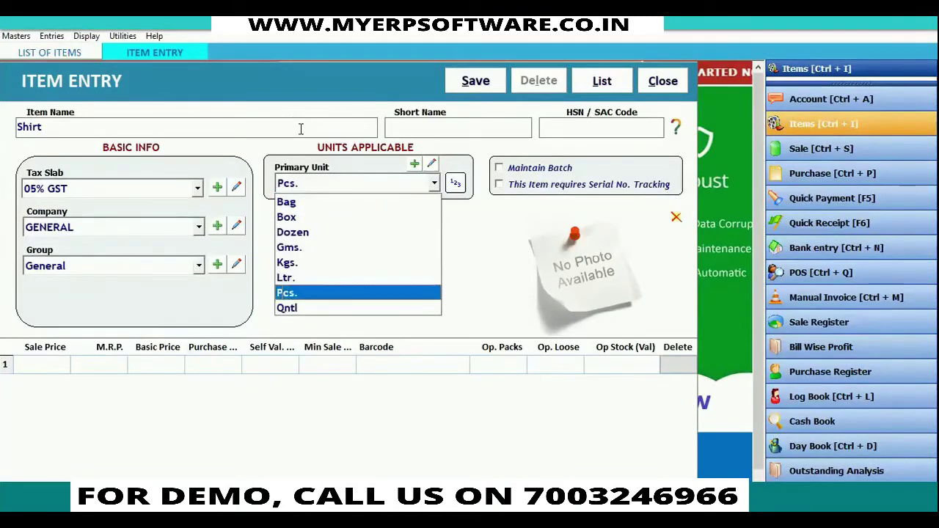
{"action": "key", "text": "Return"}
{"action": "key", "text": "Return"}
{"action": "left_click", "coordinate": [45, 363]}
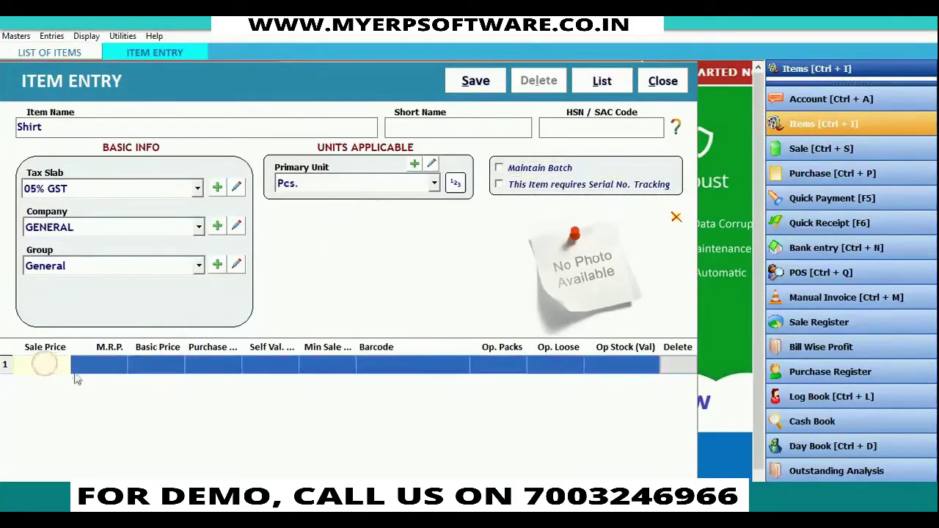
{"action": "type", "text": "400"}
{"action": "key", "text": "Return"}
{"action": "left_click", "coordinate": [475, 80]}
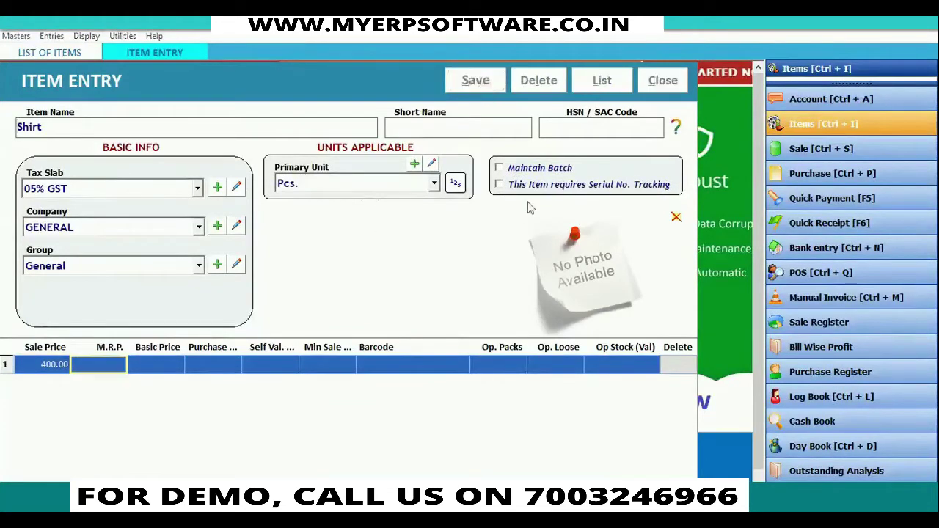
{"action": "left_click", "coordinate": [528, 317]}
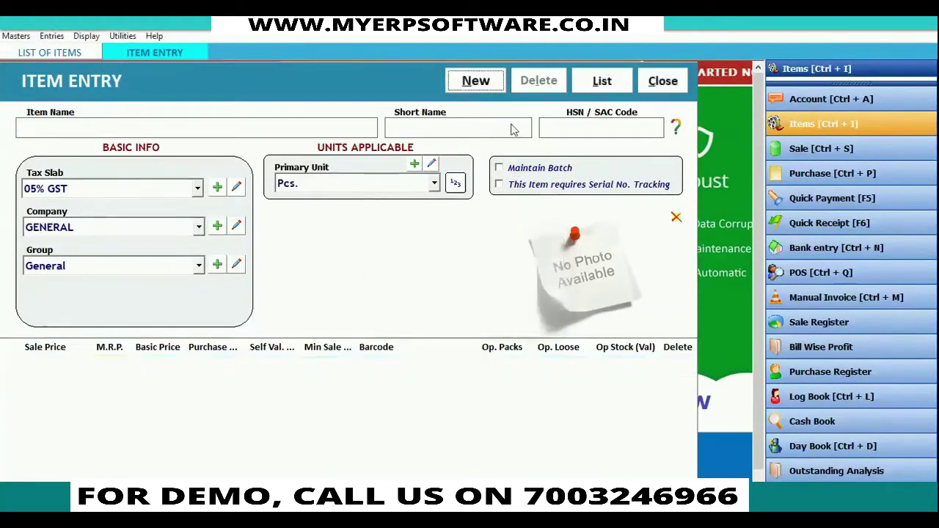
Start a new item named Cotton Cloth with tax slab 05% GST, company GENERAL and group General.
{"action": "left_click", "coordinate": [477, 82]}
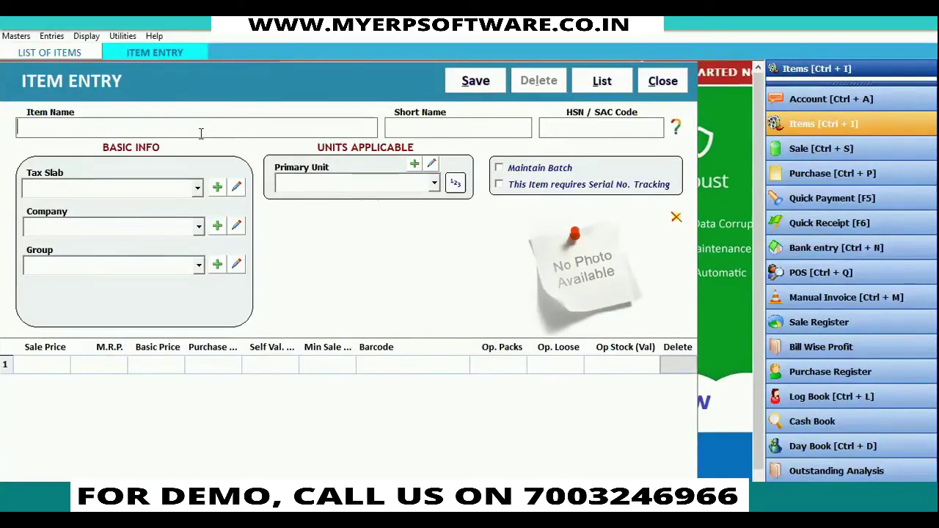
{"action": "type", "text": "c"}
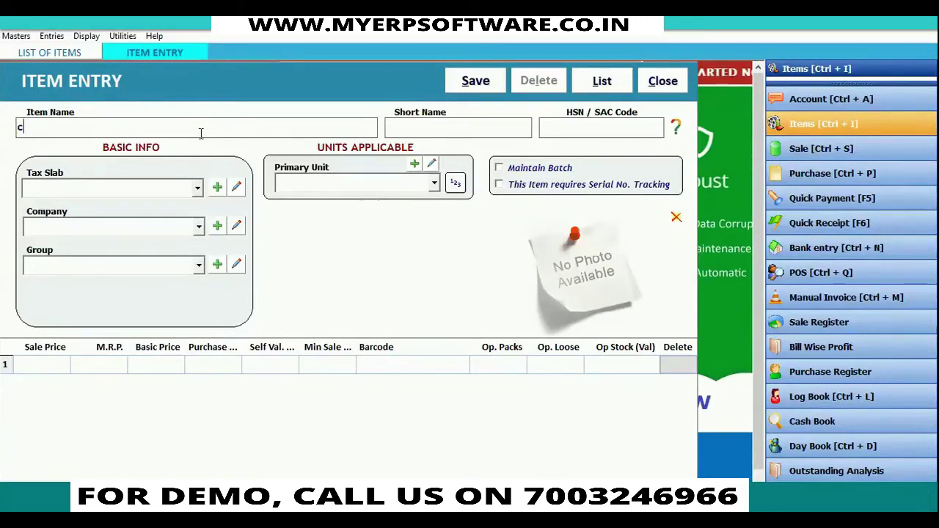
{"action": "type", "text": "otton cloth"}
{"action": "key", "text": "Return"}
{"action": "key", "text": "Return"}
{"action": "key", "text": "Return"}
{"action": "key", "text": "Return"}
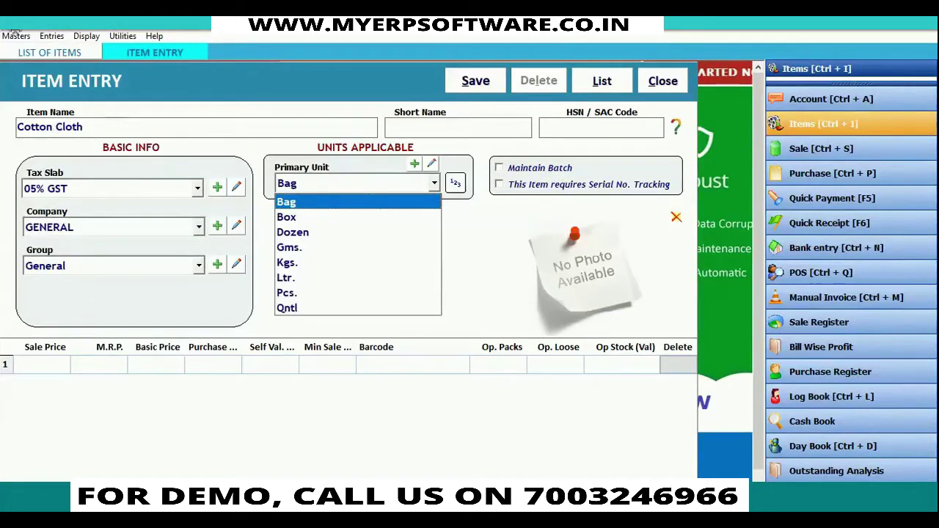
Add a new unit called mtr. and choose it as Cotton Cloth's primary unit.
{"action": "key", "text": "Return"}
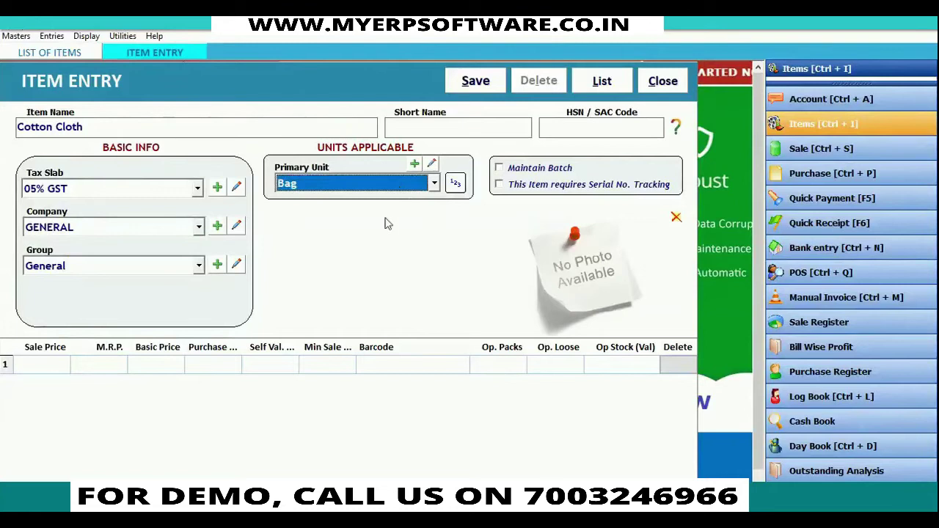
{"action": "left_click", "coordinate": [415, 165]}
{"action": "type", "text": "mtr."}
{"action": "left_click", "coordinate": [598, 209]}
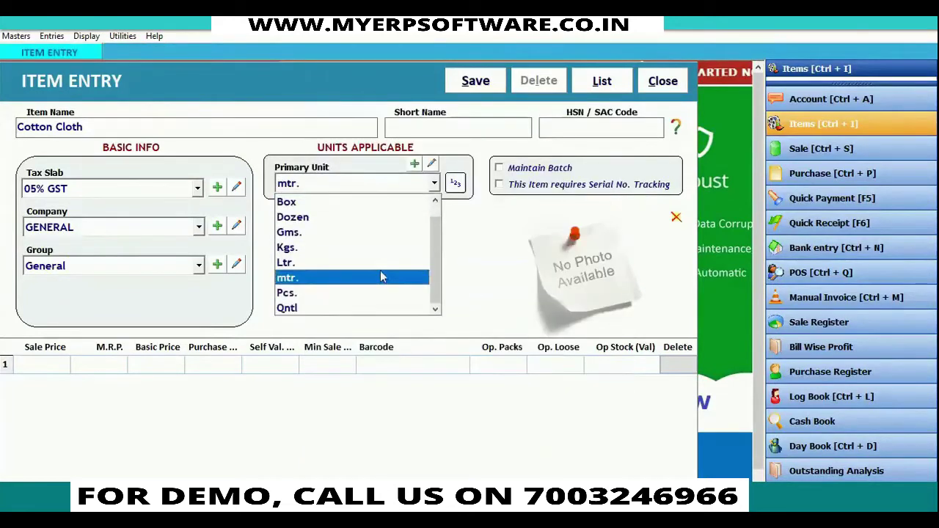
{"action": "left_click", "coordinate": [378, 278]}
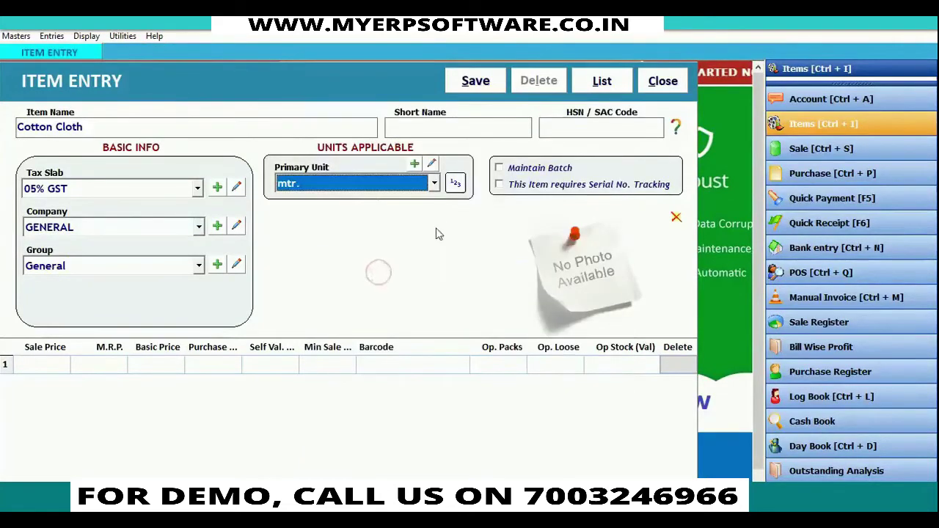
{"action": "key", "text": "Tab"}
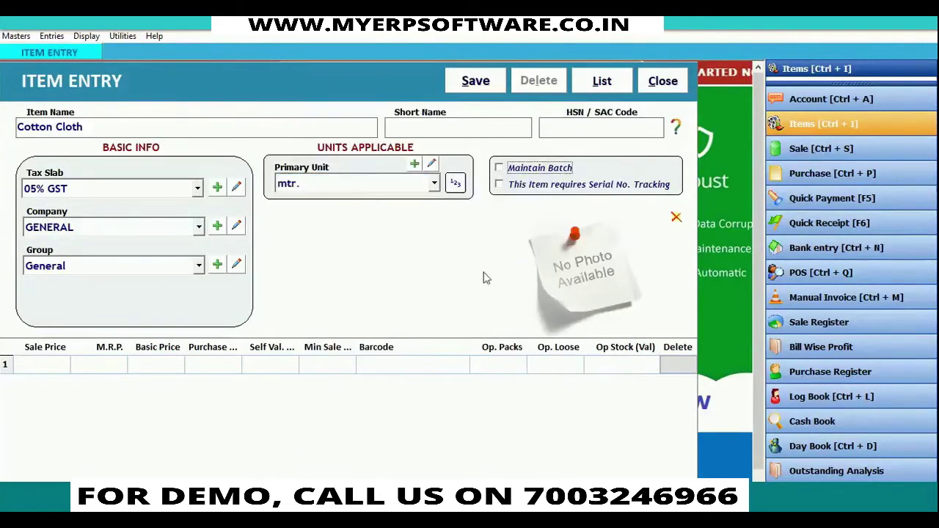
Enter 250 opening packs for Cotton Cloth and save the item.
{"action": "left_click", "coordinate": [502, 368]}
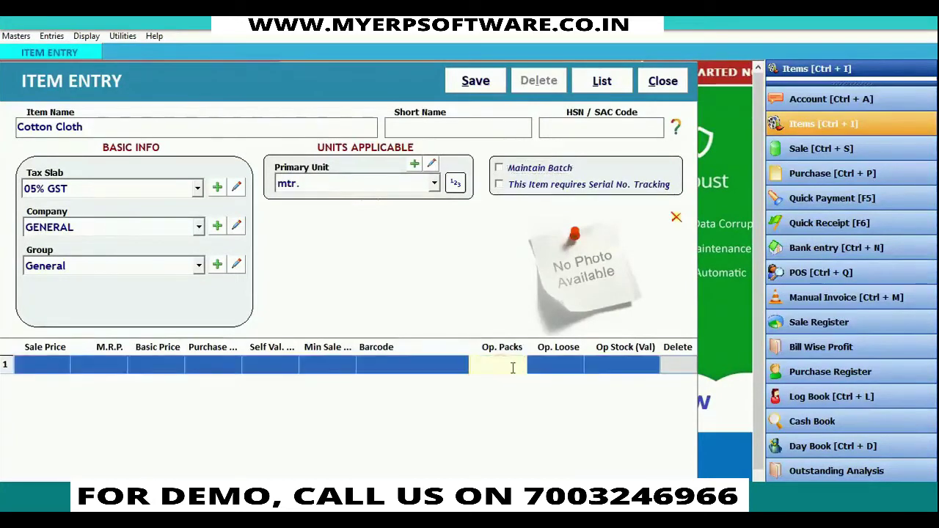
{"action": "type", "text": "250"}
{"action": "key", "text": "Return"}
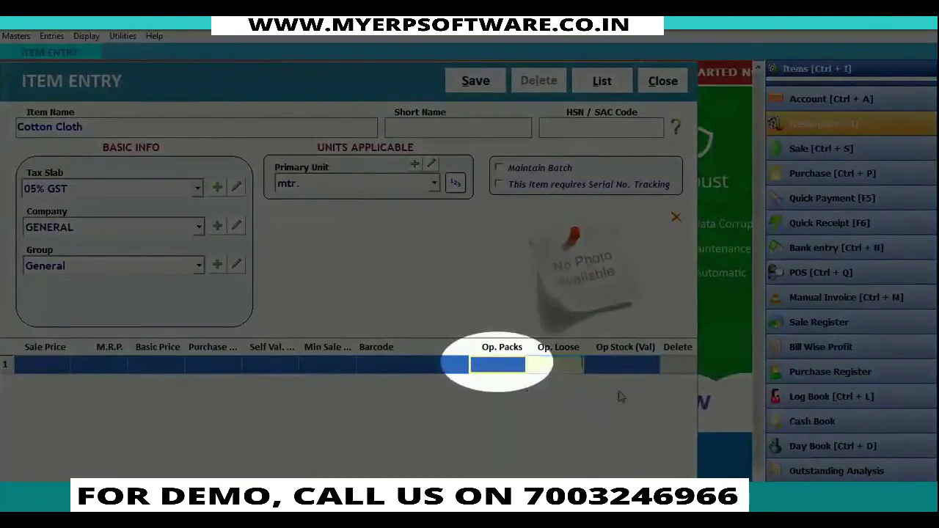
{"action": "left_click", "coordinate": [481, 87]}
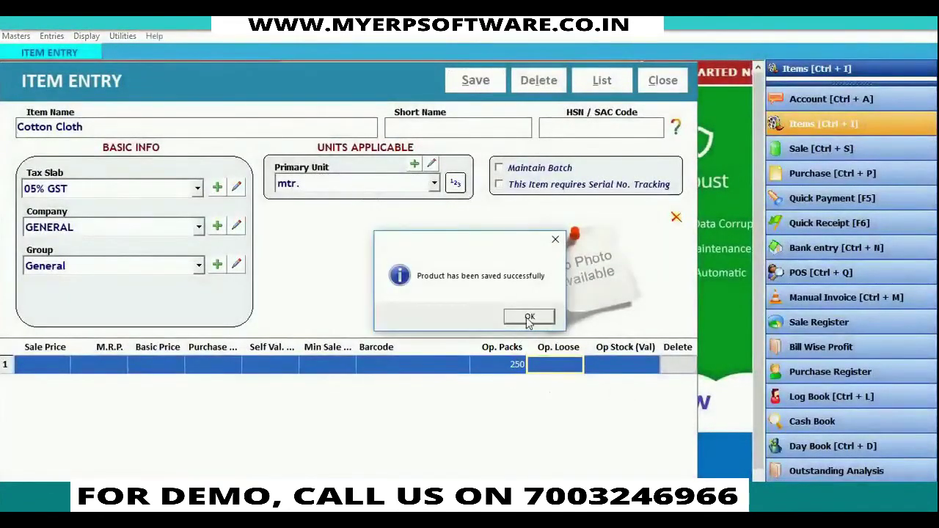
{"action": "left_click", "coordinate": [528, 317]}
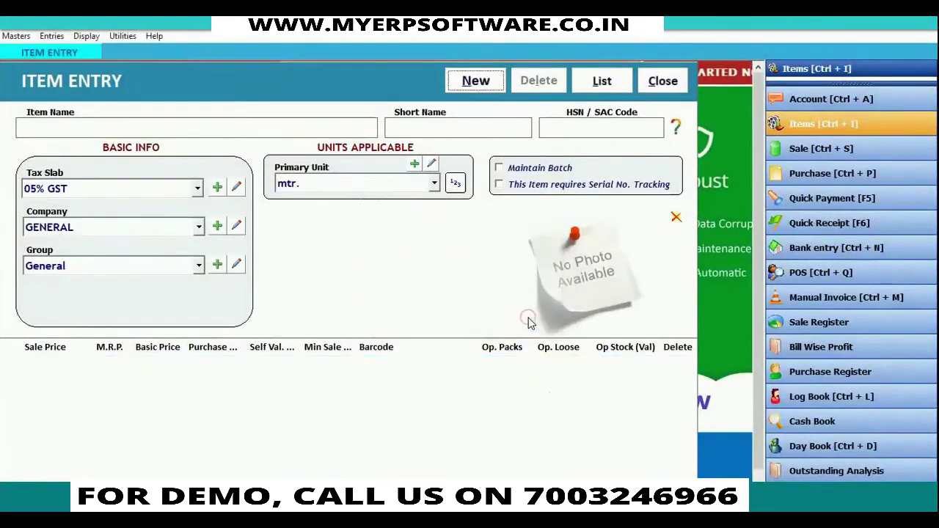
Start a new item named Thread with tax slab Tax Free, company GENERAL and group General.
{"action": "left_click", "coordinate": [477, 80]}
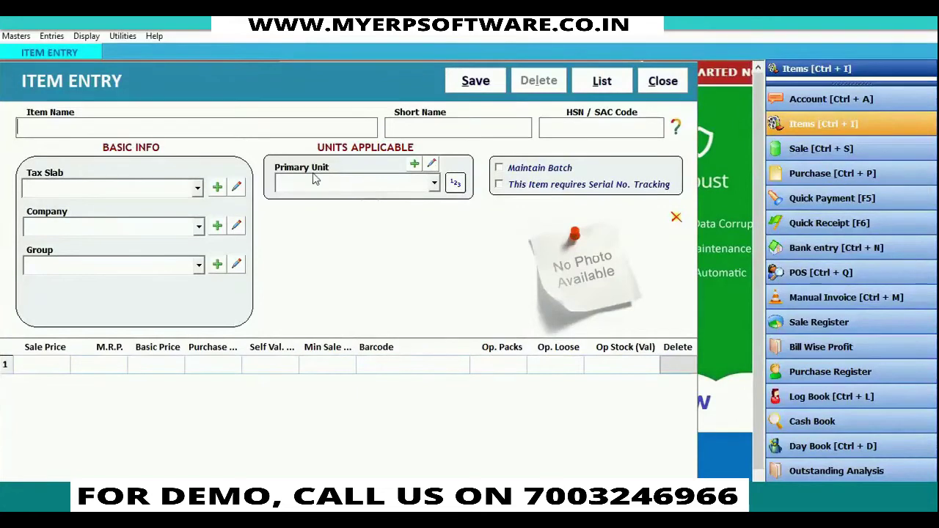
{"action": "type", "text": "thread"}
{"action": "key", "text": "Return"}
{"action": "key", "text": "Return"}
{"action": "key", "text": "Return"}
{"action": "key", "text": "Return"}
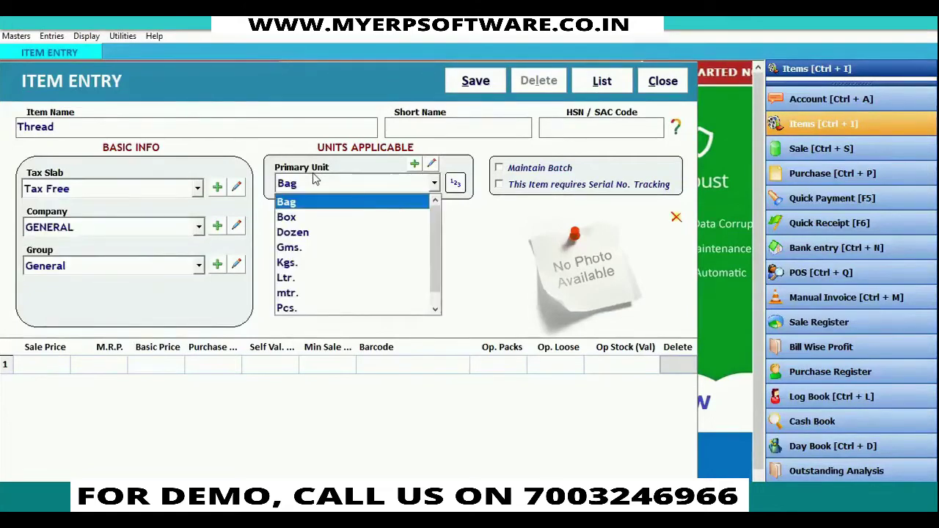
Set Thread's primary unit to Pcs. and its opening packs to 300, and save the item.
{"action": "key", "text": "p"}
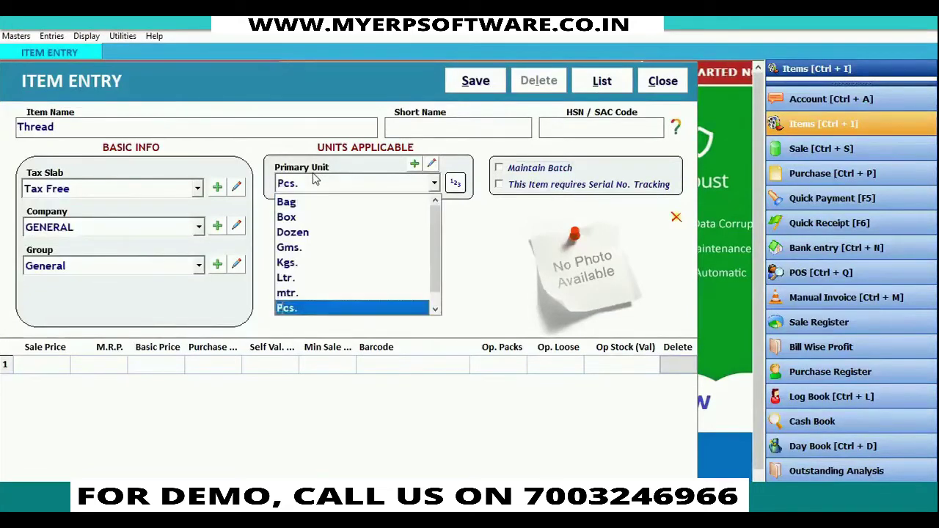
{"action": "key", "text": "Return"}
{"action": "left_click", "coordinate": [505, 369]}
{"action": "left_click", "coordinate": [505, 368]}
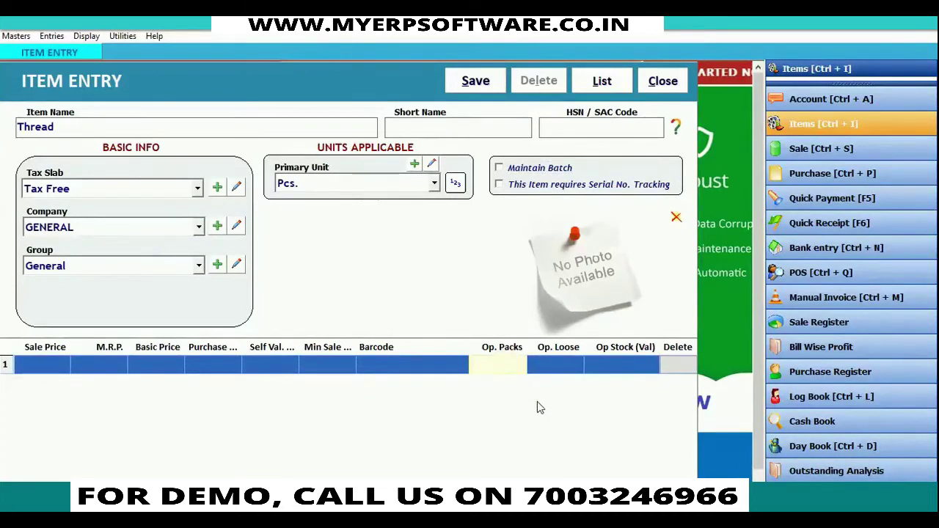
{"action": "type", "text": "300"}
{"action": "key", "text": "Tab"}
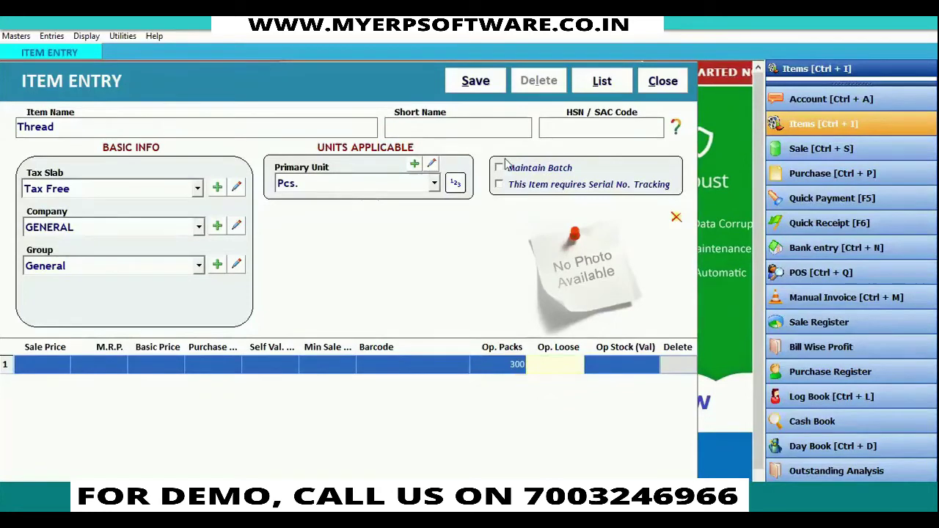
{"action": "left_click", "coordinate": [478, 82]}
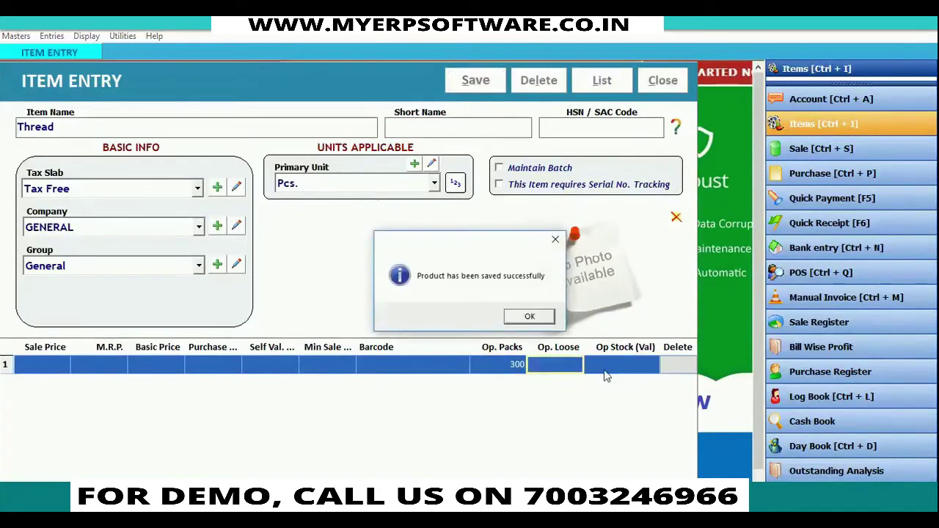
{"action": "left_click", "coordinate": [531, 319]}
Start a new item named Button with tax slab 05% GST, company GENERAL, group General and primary unit Pcs.
{"action": "type", "text": "b"}
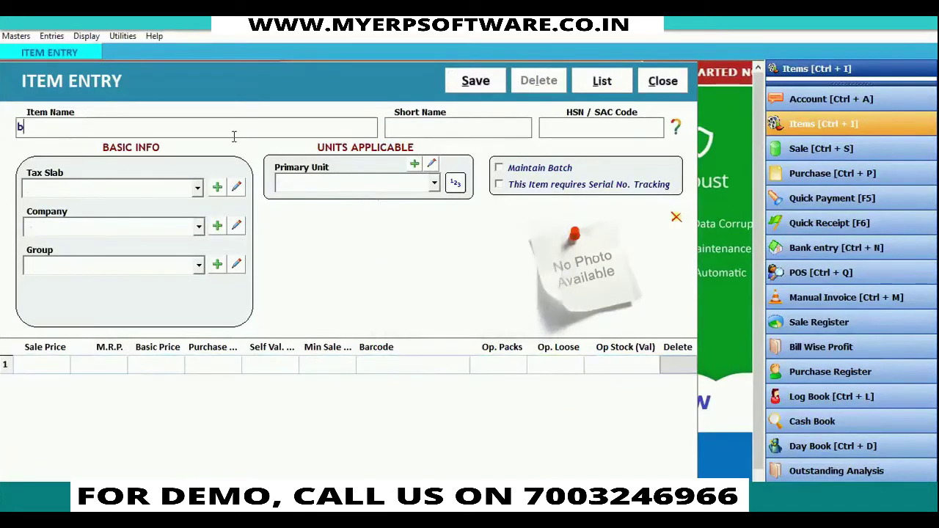
{"action": "type", "text": "utton"}
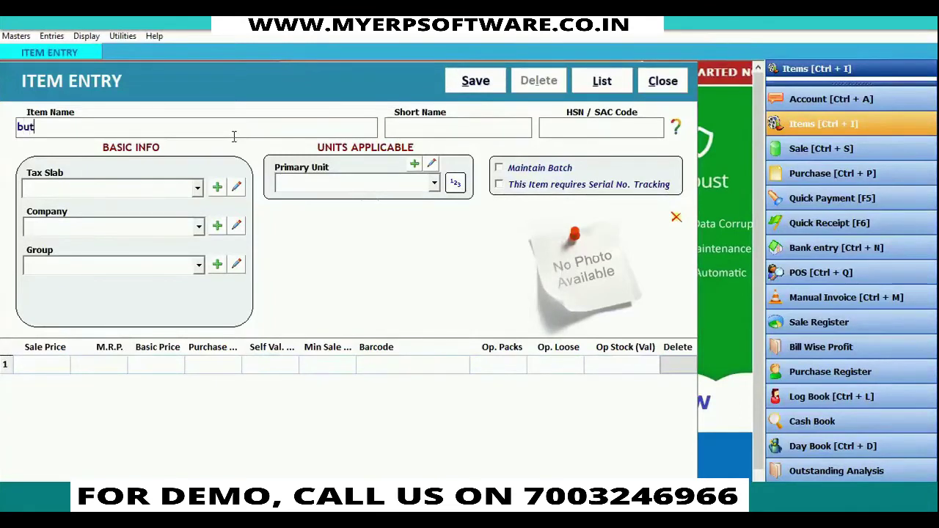
{"action": "key", "text": "Return"}
{"action": "key", "text": "Return"}
{"action": "key", "text": "Return"}
{"action": "key", "text": "Return"}
{"action": "key", "text": "Return"}
{"action": "key", "text": "Return"}
Enter 500 opening packs for Button and save the item.
{"action": "left_click", "coordinate": [500, 364]}
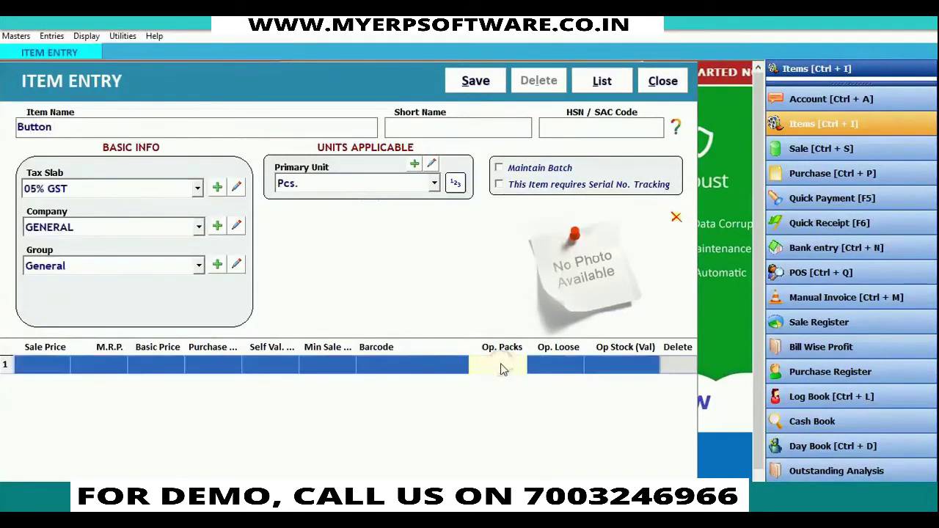
{"action": "type", "text": "500"}
{"action": "key", "text": "Return"}
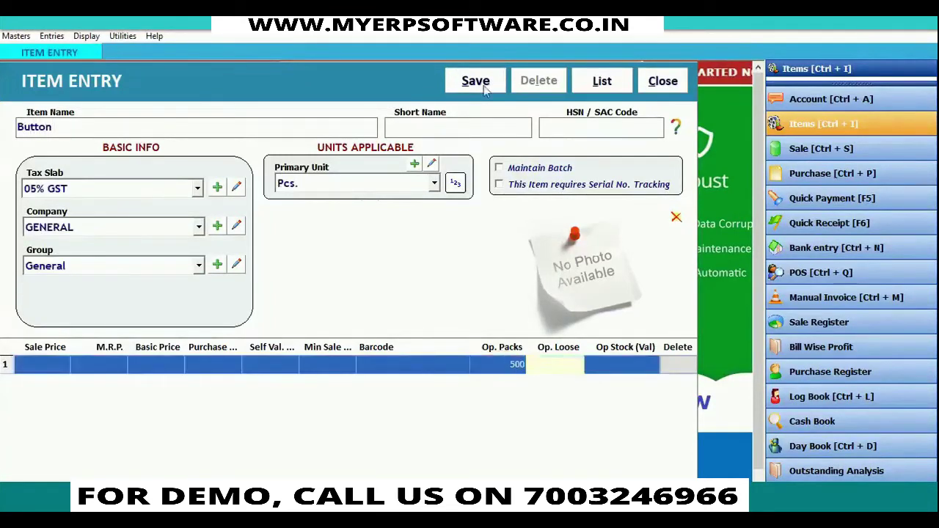
{"action": "left_click", "coordinate": [476, 82]}
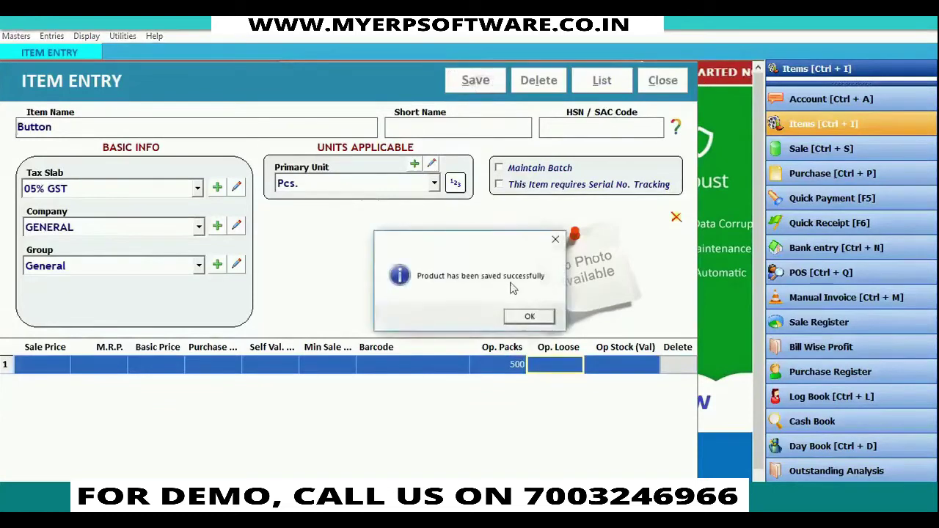
{"action": "left_click", "coordinate": [530, 317]}
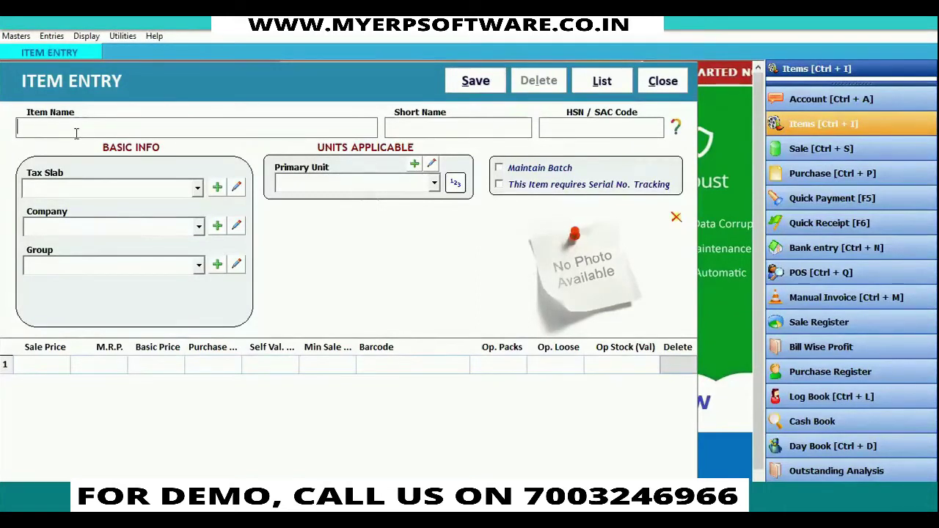
Create and save a Tax Free item named Cut Piece with company GENERAL, group General and unit Pcs., and close item entry.
{"action": "type", "text": "cut piece"}
{"action": "key", "text": "Return"}
{"action": "key", "text": "Return"}
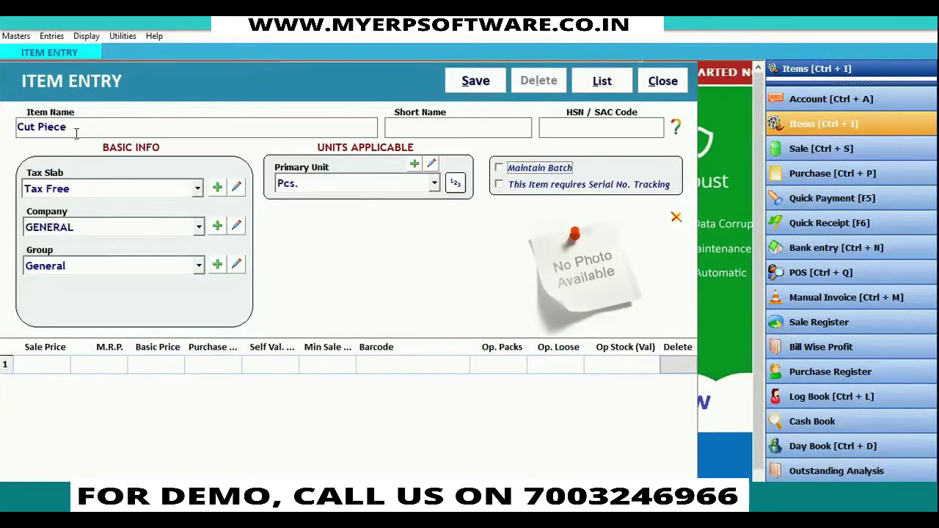
{"action": "left_click", "coordinate": [484, 83]}
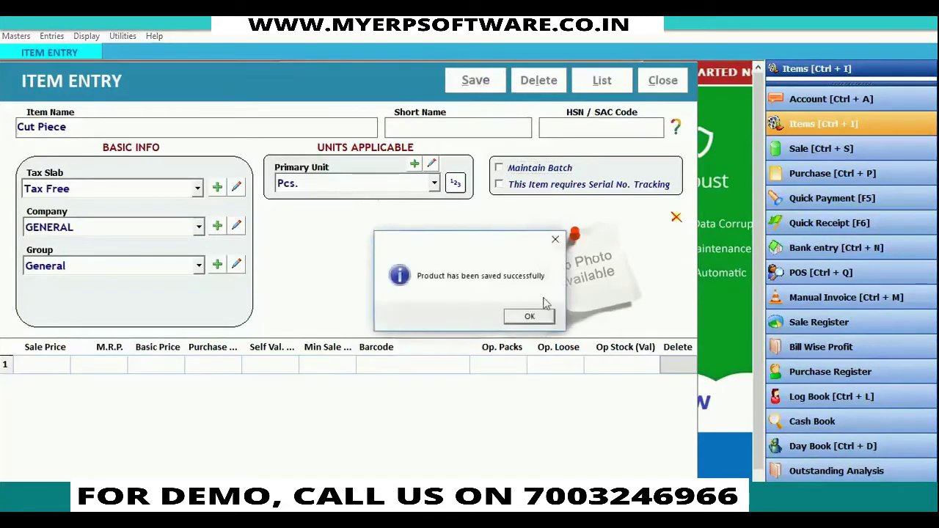
{"action": "left_click", "coordinate": [538, 317]}
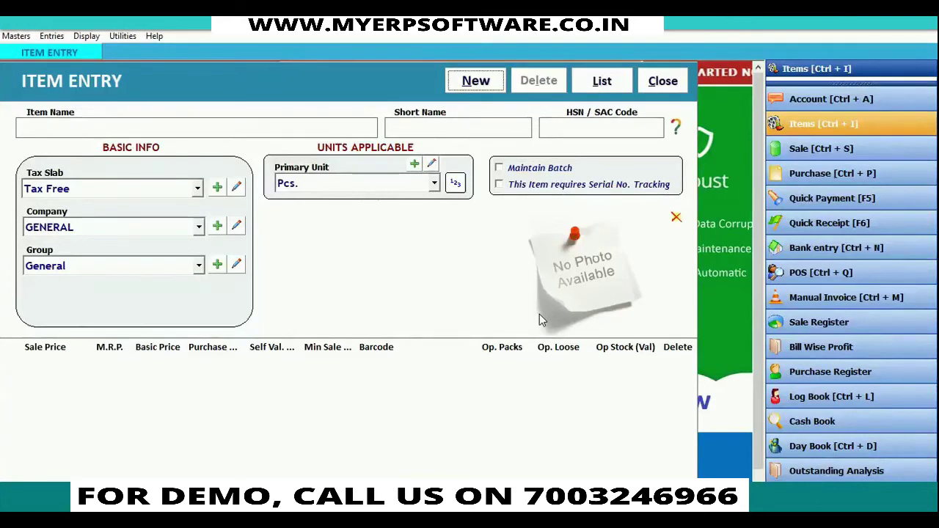
{"action": "left_click", "coordinate": [664, 80]}
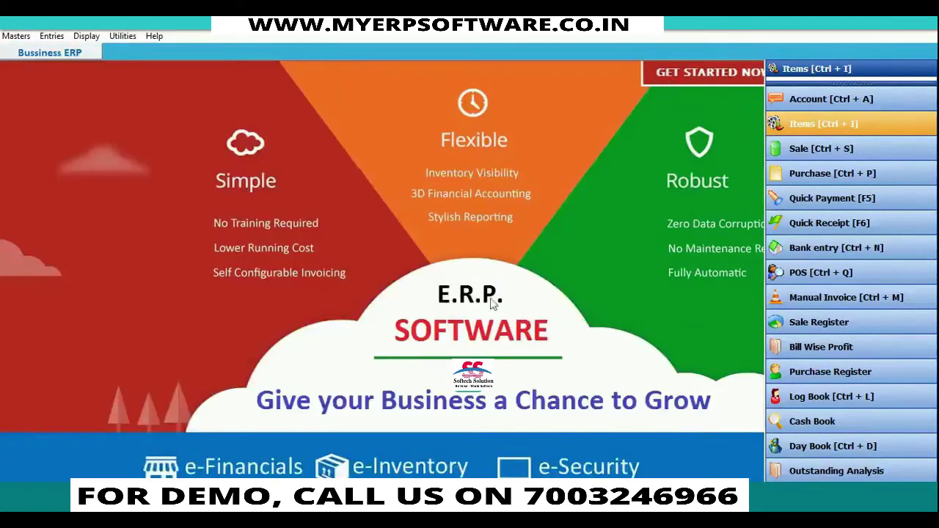
Start a new production process named cutting with Cut Piece as the main item to produce, quantity 1 Pcs.
{"action": "left_click", "coordinate": [16, 37]}
{"action": "left_click", "coordinate": [45, 290]}
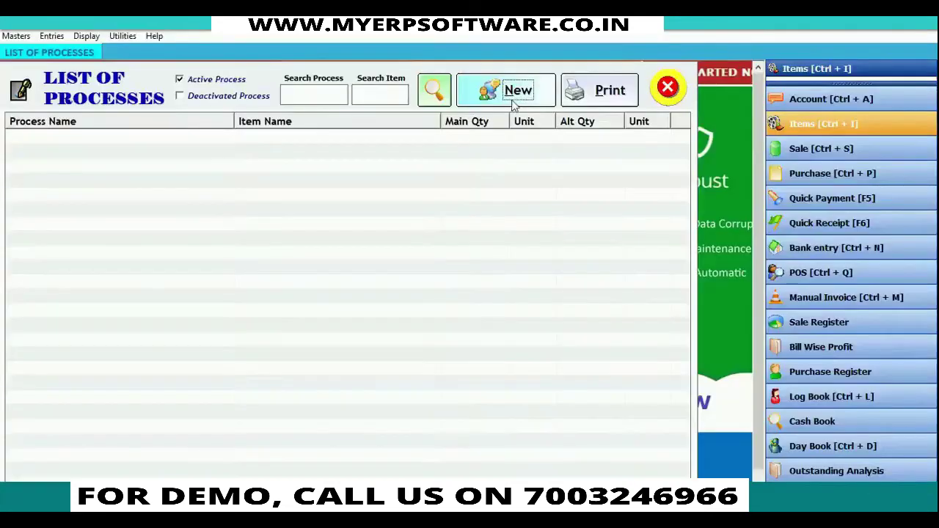
{"action": "left_click", "coordinate": [517, 92]}
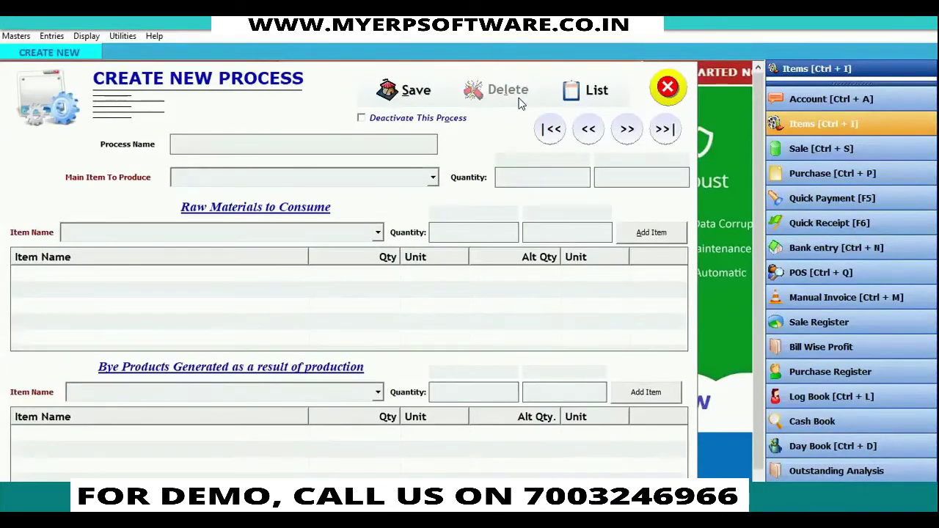
{"action": "type", "text": "cutting"}
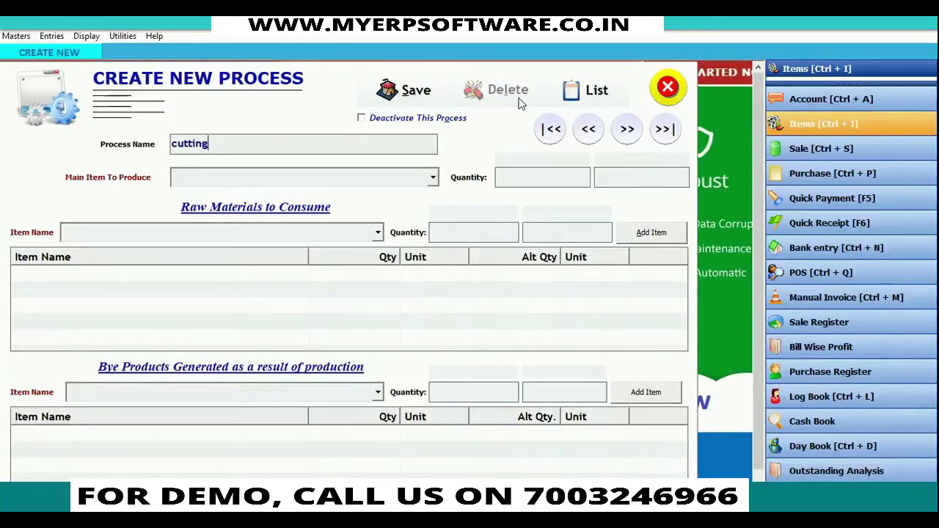
{"action": "key", "text": "Return"}
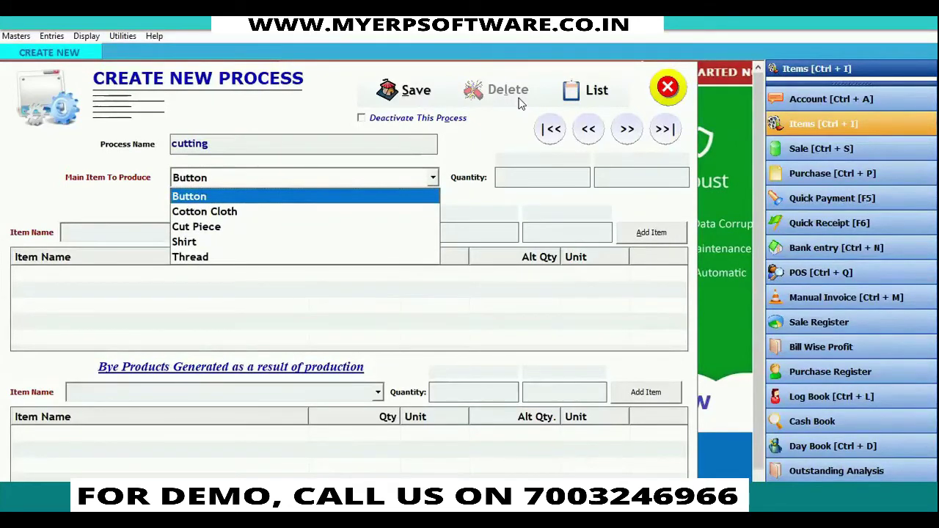
{"action": "key", "text": "Down"}
{"action": "key", "text": "Down"}
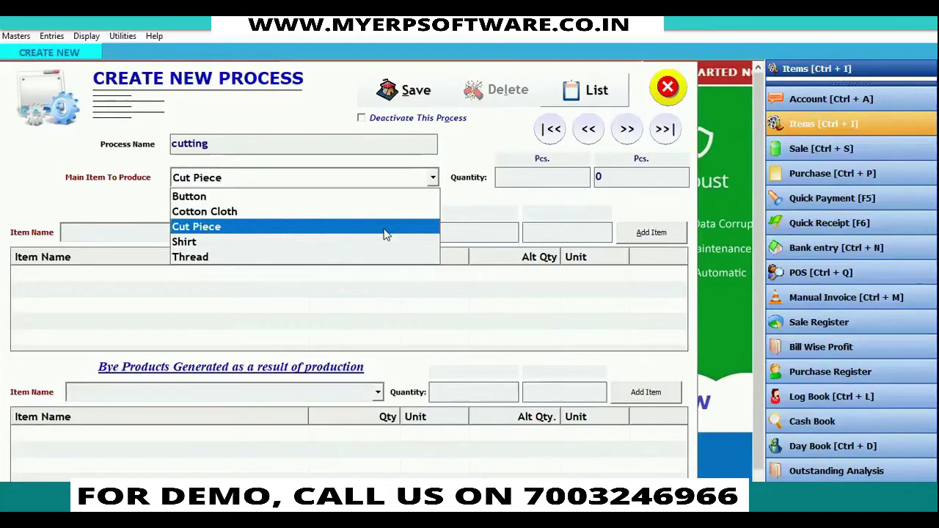
{"action": "left_click", "coordinate": [385, 233]}
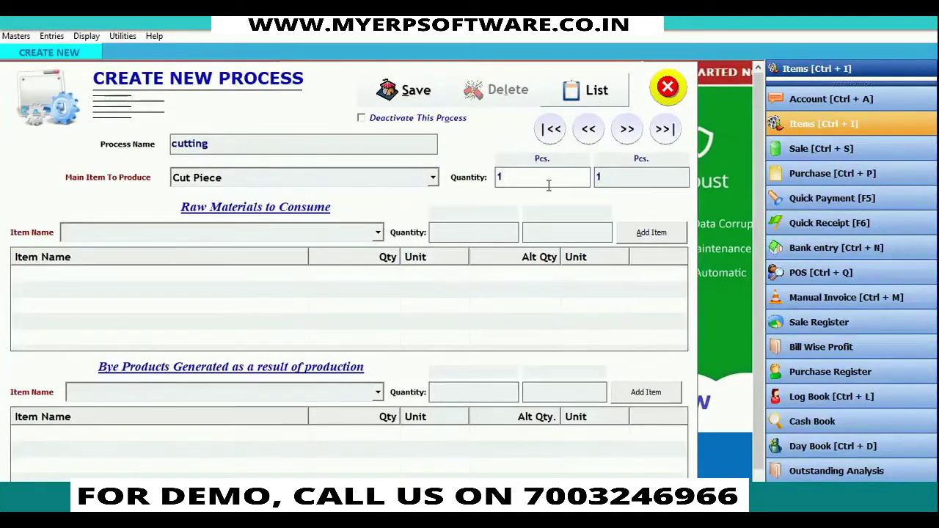
{"action": "key", "text": "Tab"}
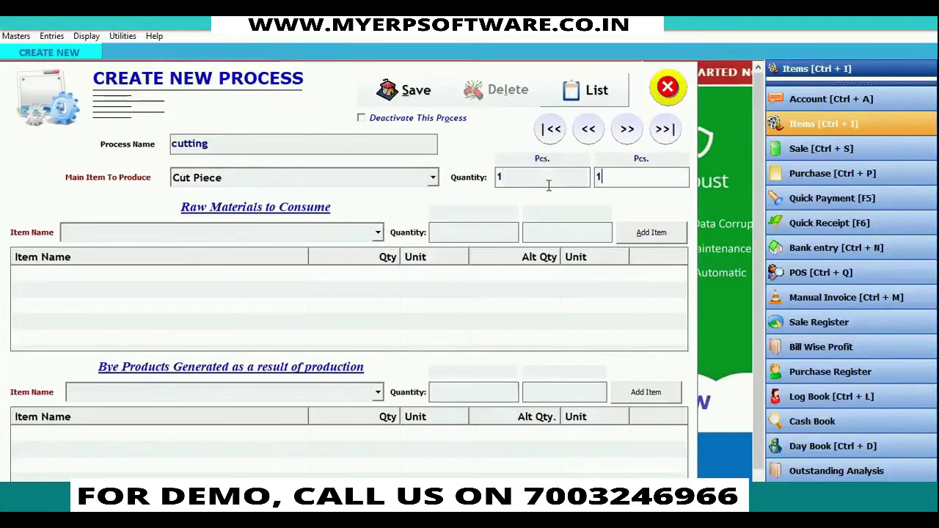
Add 2 mtr. of Cotton Cloth as raw material for the cutting process and save it.
{"action": "left_click", "coordinate": [377, 232]}
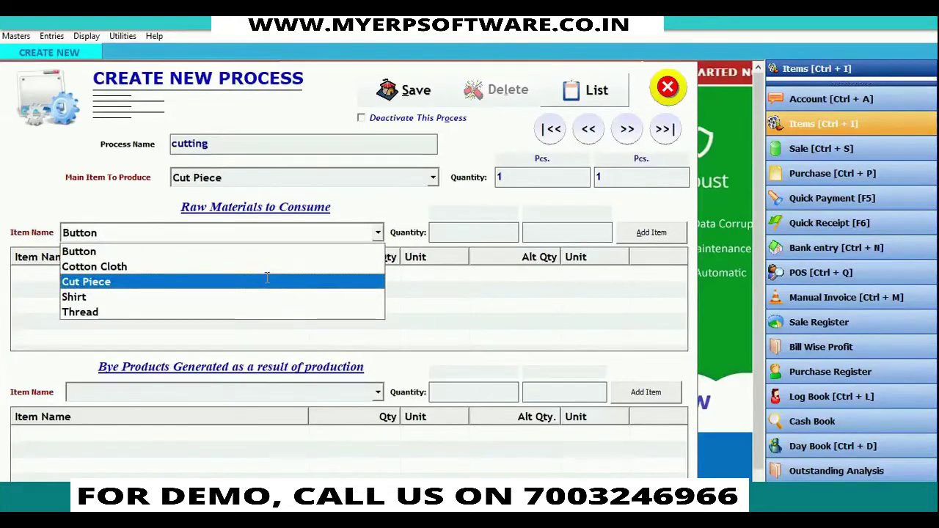
{"action": "key", "text": "Up"}
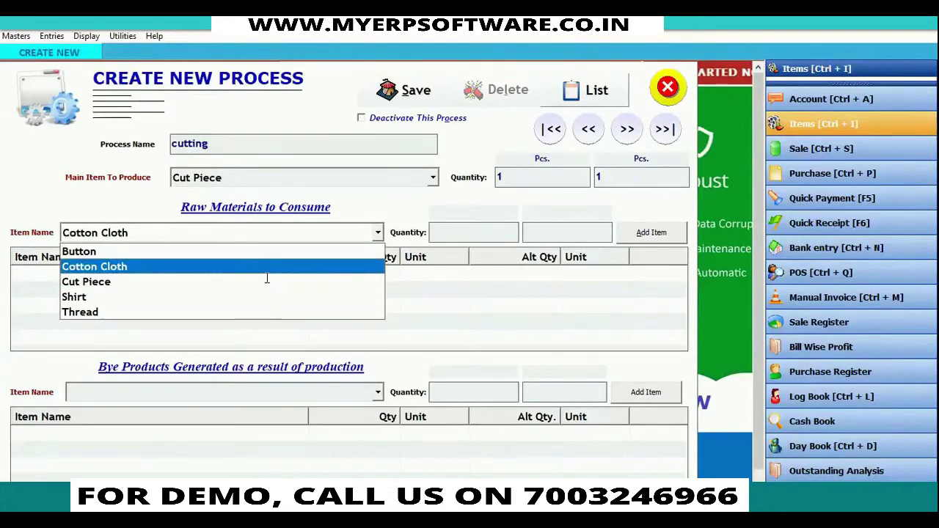
{"action": "key", "text": "Return"}
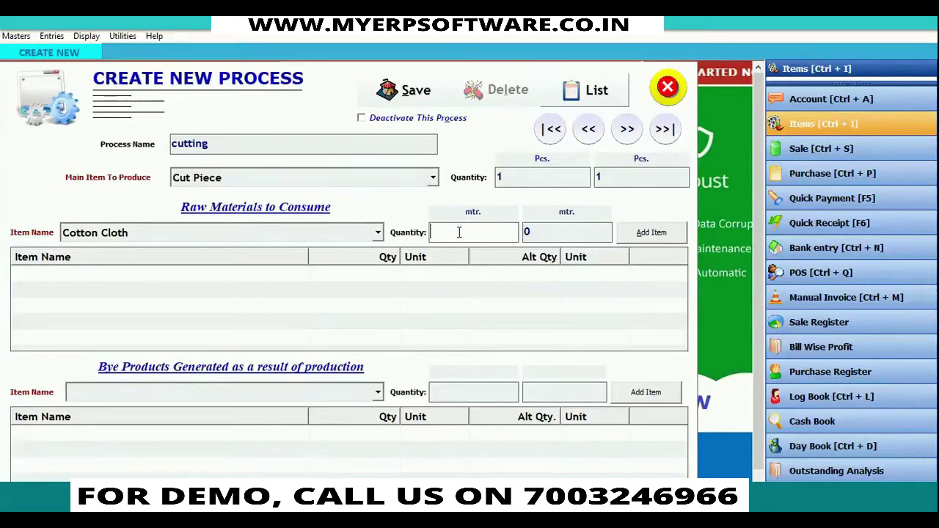
{"action": "type", "text": "2"}
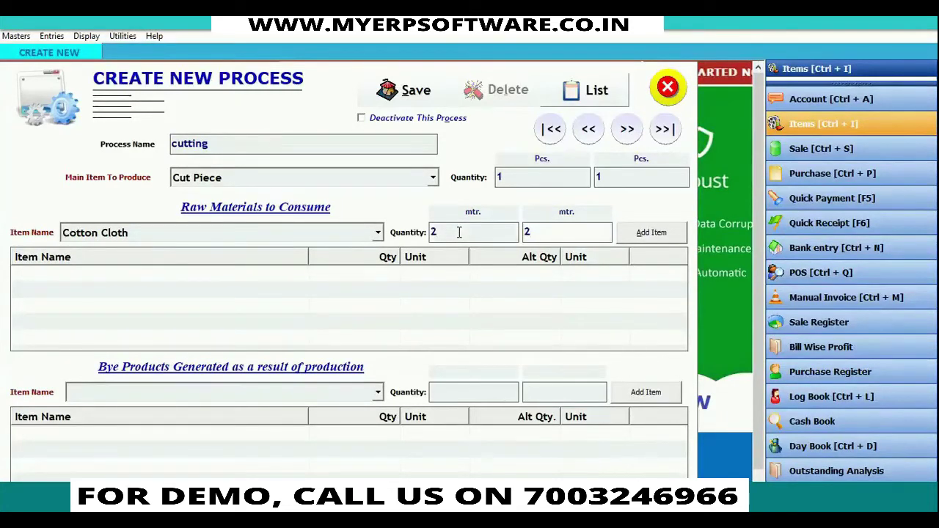
{"action": "key", "text": "Return"}
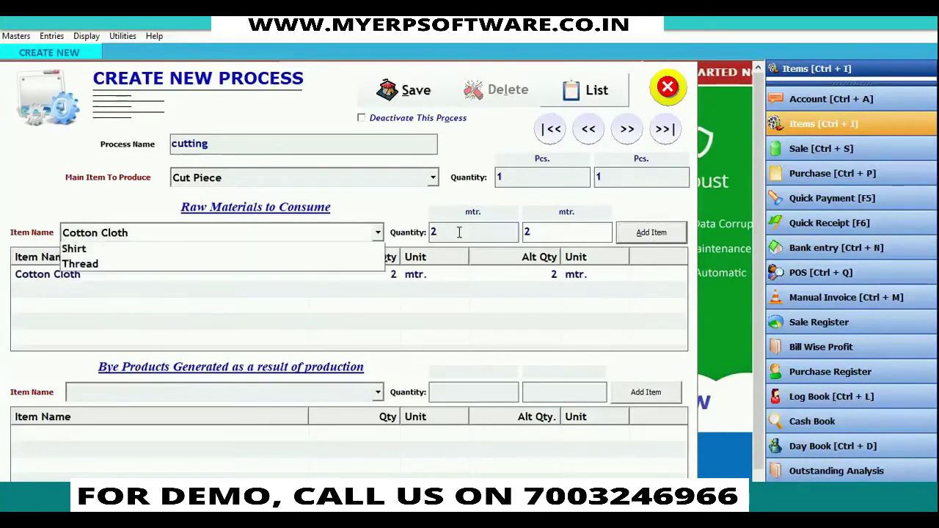
{"action": "left_click", "coordinate": [458, 232]}
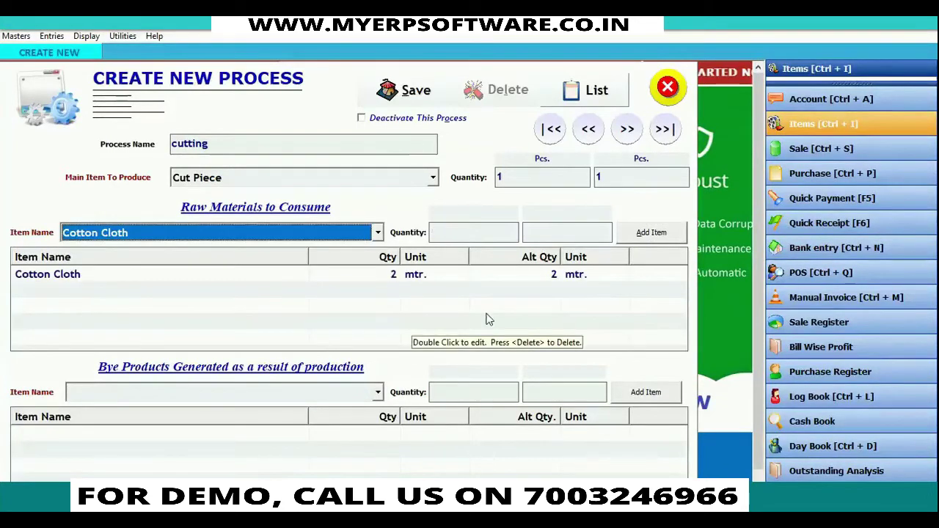
{"action": "left_click", "coordinate": [436, 105]}
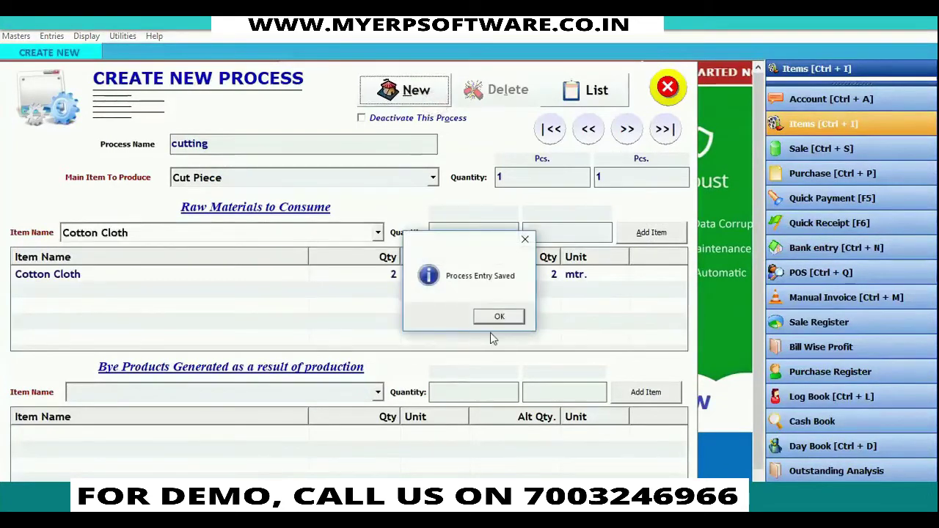
{"action": "left_click", "coordinate": [493, 319]}
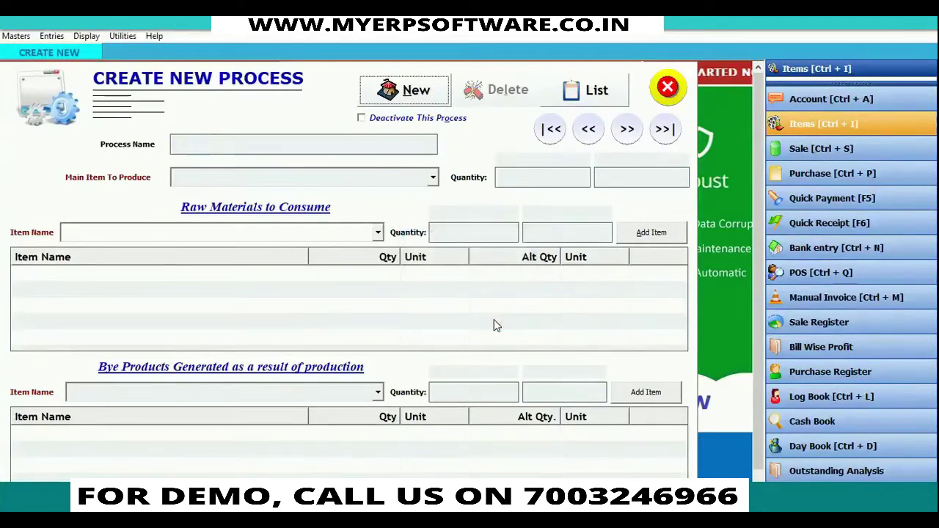
Start another process named stitching with Shirt as the main item to produce, quantity 1 Pcs.
{"action": "left_click", "coordinate": [422, 98]}
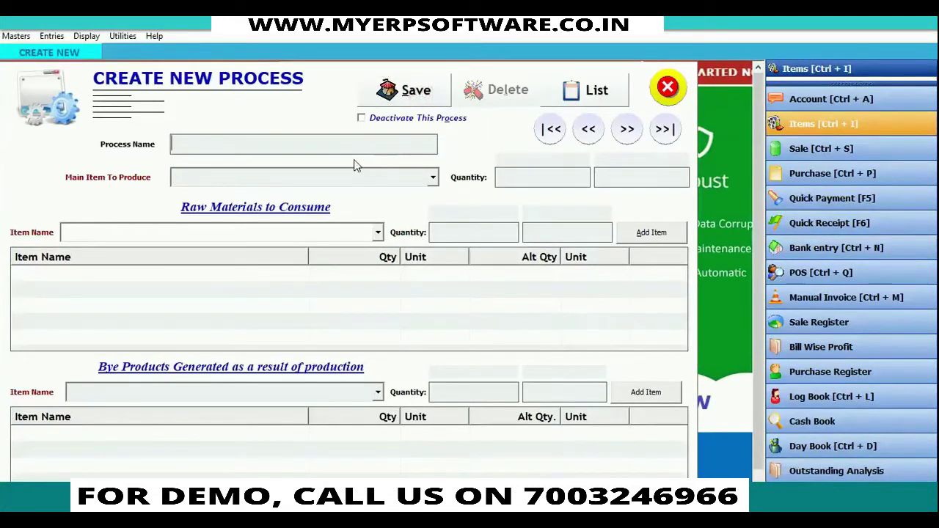
{"action": "type", "text": "stitching"}
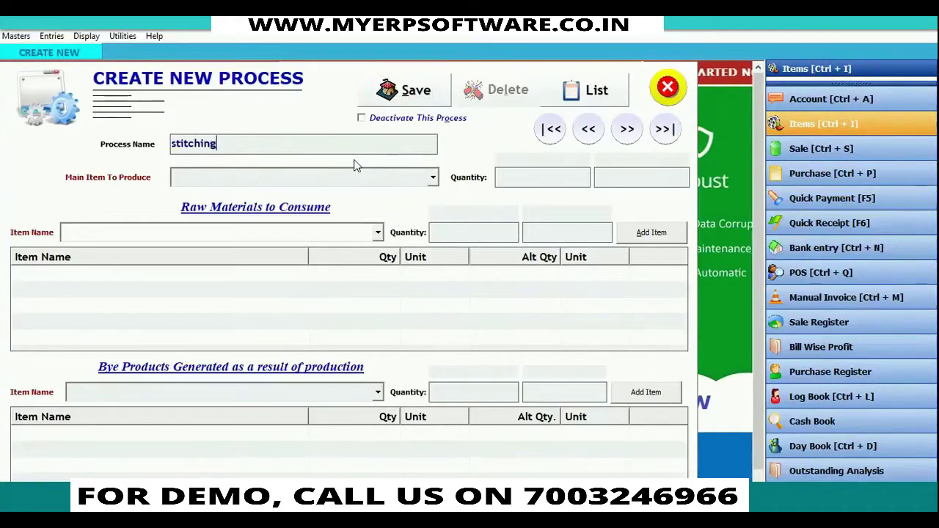
{"action": "key", "text": "Return"}
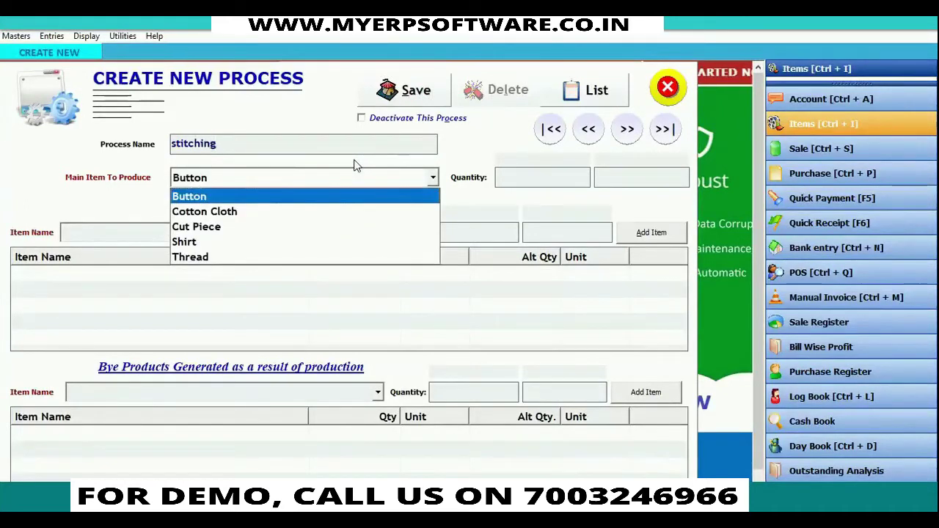
{"action": "key", "text": "Down"}
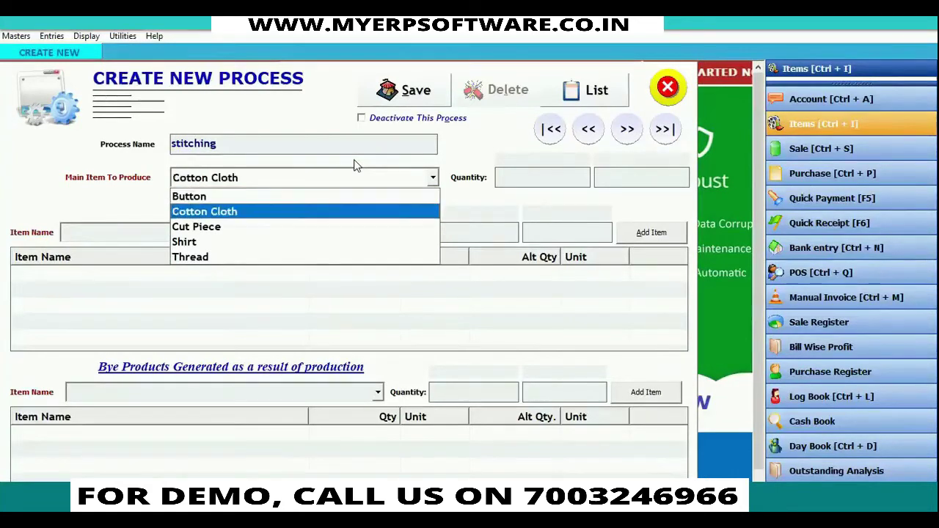
{"action": "key", "text": "Down"}
{"action": "key", "text": "Down"}
{"action": "key", "text": "Return"}
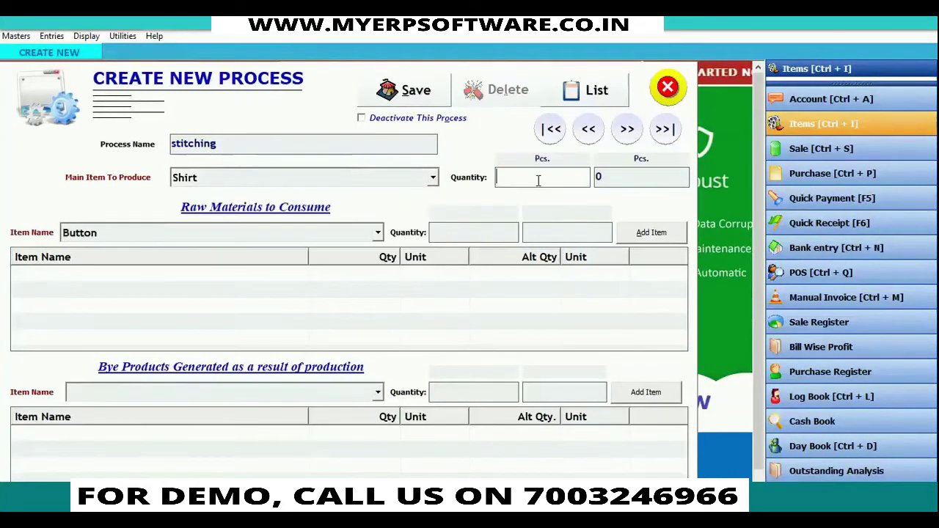
{"action": "type", "text": "1"}
{"action": "key", "text": "Return"}
Add 1 Pcs. of Cut Piece to the raw materials consumed by the stitching process.
{"action": "key", "text": "Return"}
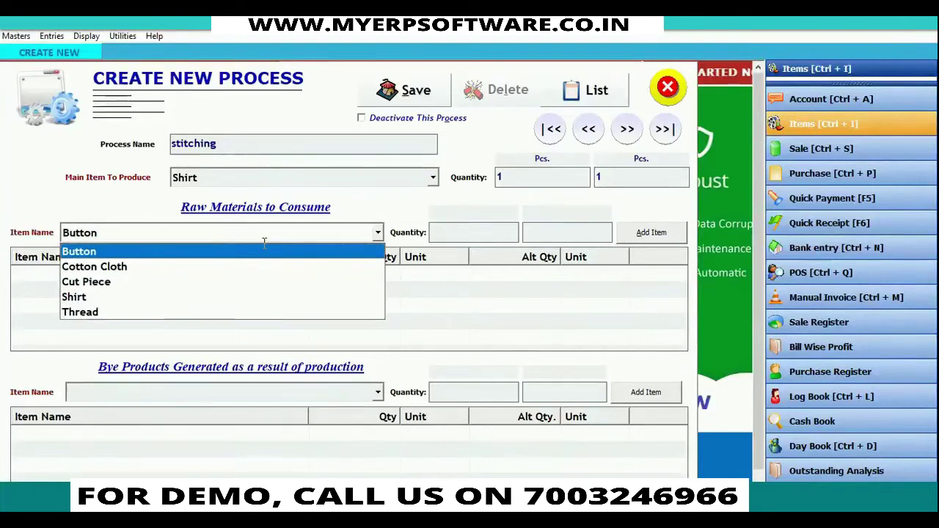
{"action": "key", "text": "Down"}
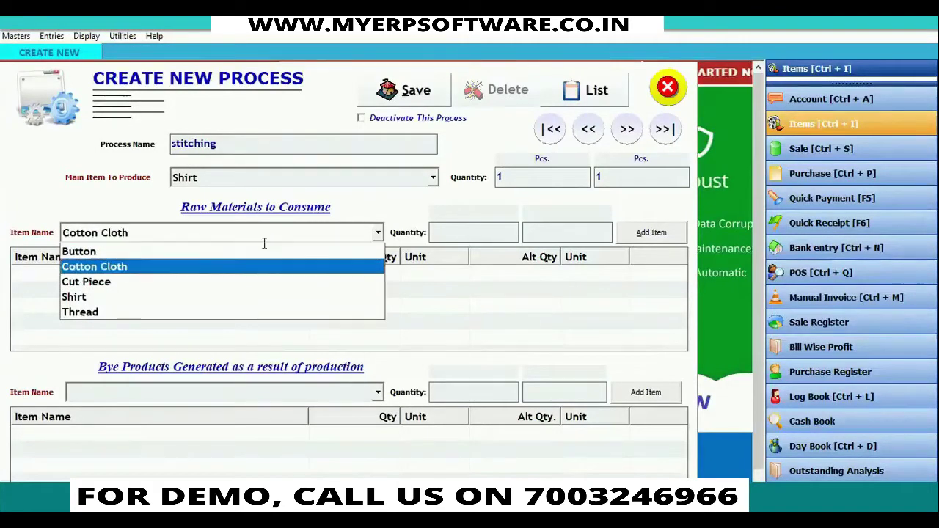
{"action": "key", "text": "Down"}
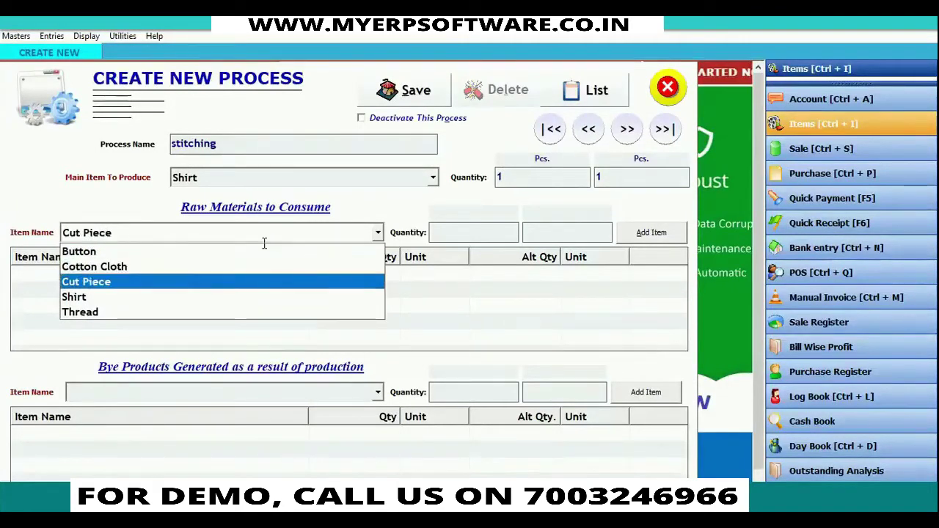
{"action": "key", "text": "Return"}
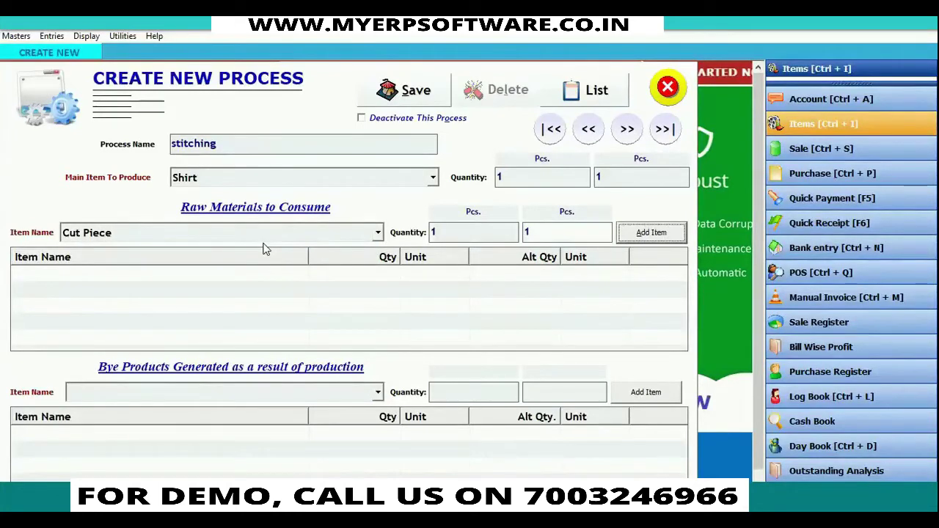
{"action": "key", "text": "Return"}
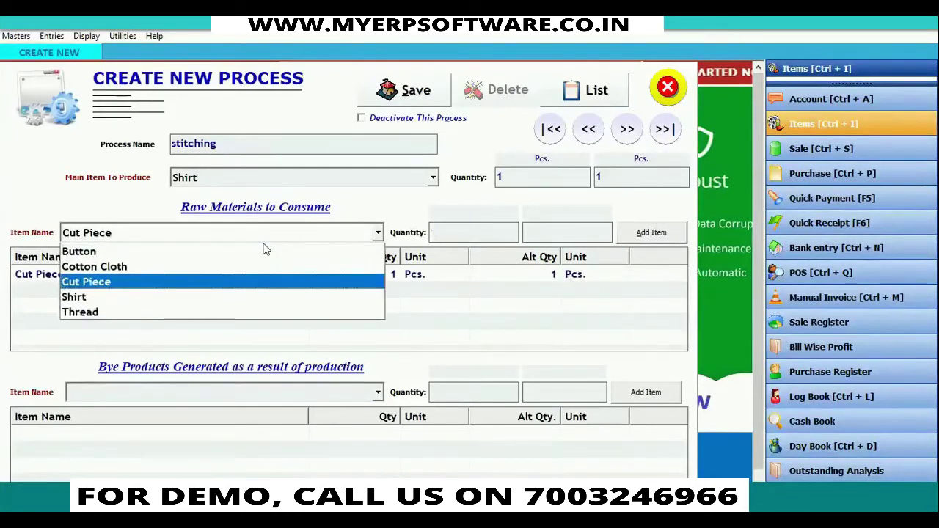
Add 1 Pcs. of Thread to the raw materials consumed by the stitching process.
{"action": "key", "text": "Down"}
{"action": "key", "text": "Down"}
{"action": "key", "text": "Return"}
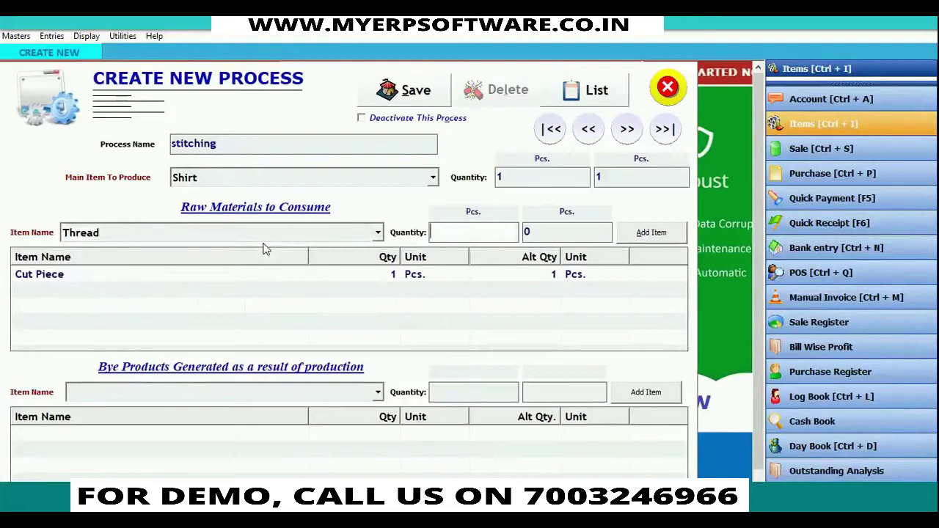
{"action": "key", "text": "Return"}
{"action": "key", "text": "Return"}
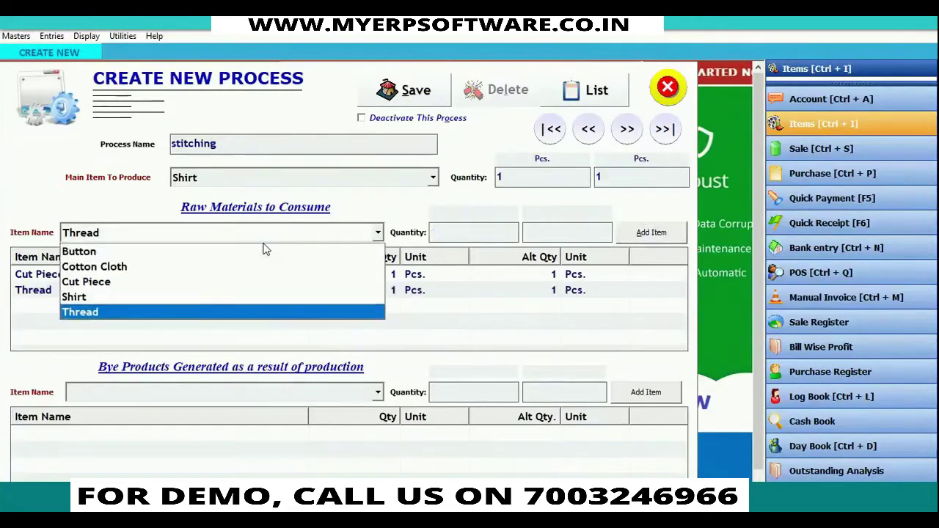
Add 10 Pcs. of Button to the raw materials consumed by the stitching process.
{"action": "key", "text": "b"}
{"action": "key", "text": "Return"}
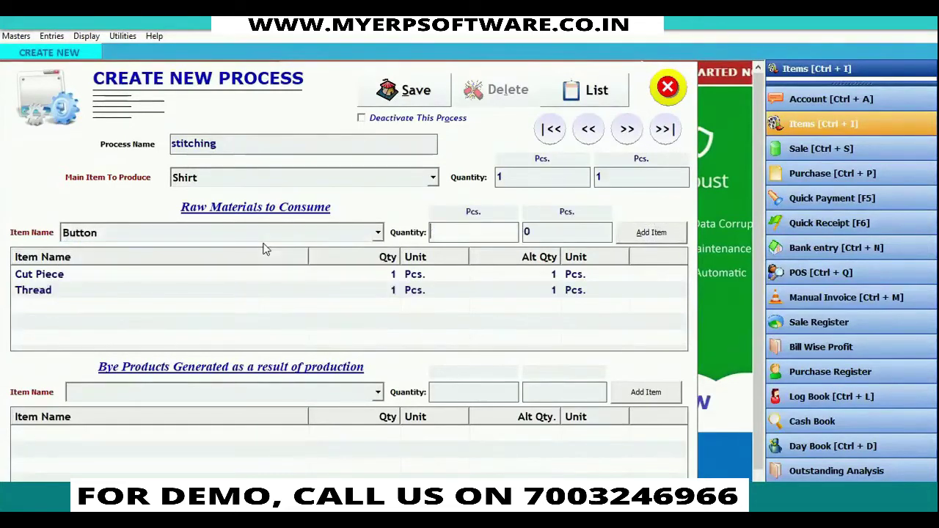
{"action": "type", "text": "10"}
{"action": "key", "text": "Return"}
{"action": "key", "text": "Return"}
{"action": "key", "text": "Return"}
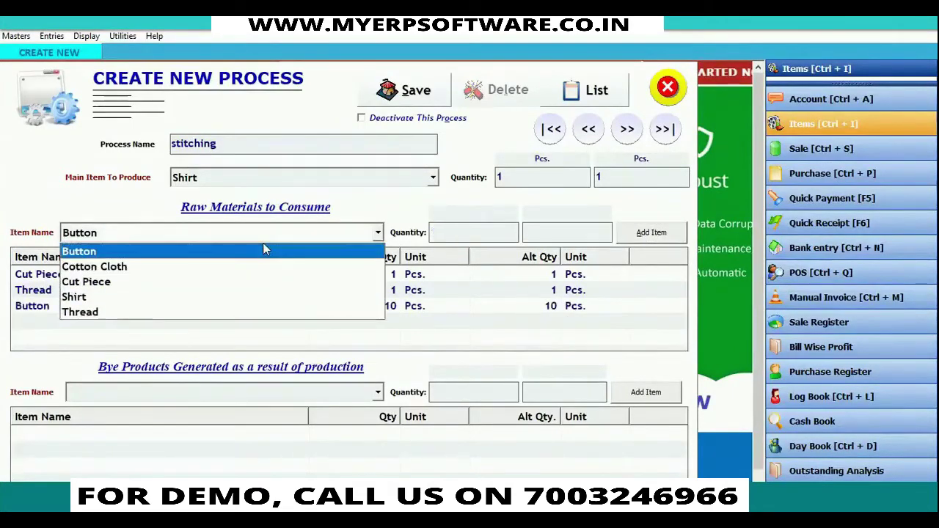
Save the stitching process and close the process creation form.
{"action": "left_click", "coordinate": [412, 291]}
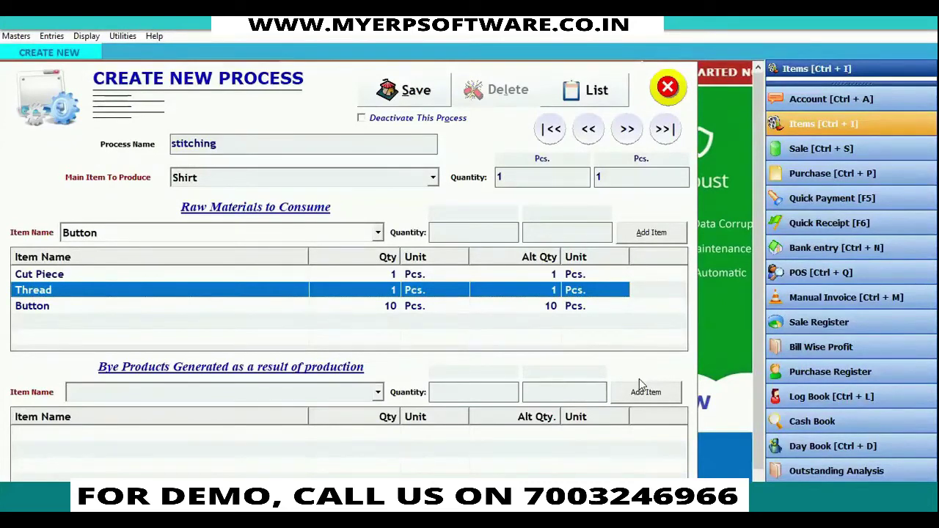
{"action": "left_click", "coordinate": [417, 93]}
{"action": "left_click", "coordinate": [501, 320]}
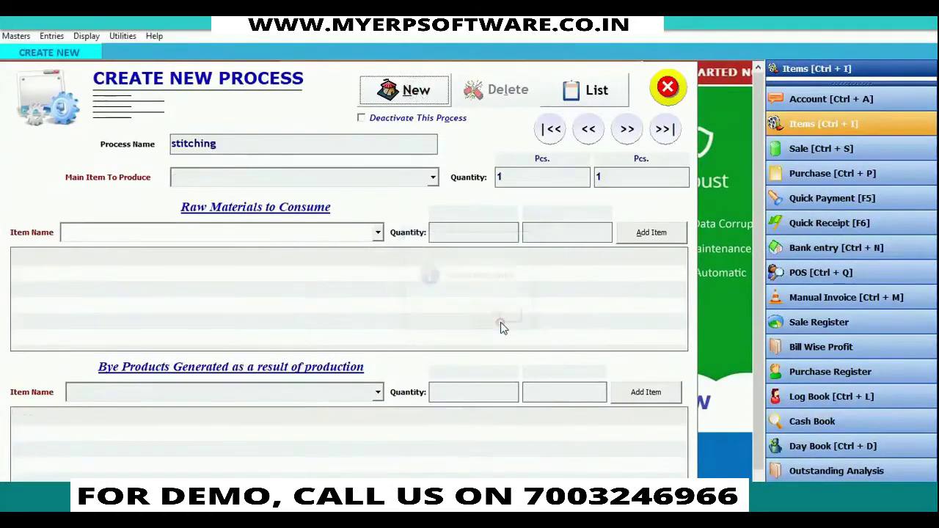
{"action": "left_click", "coordinate": [668, 88]}
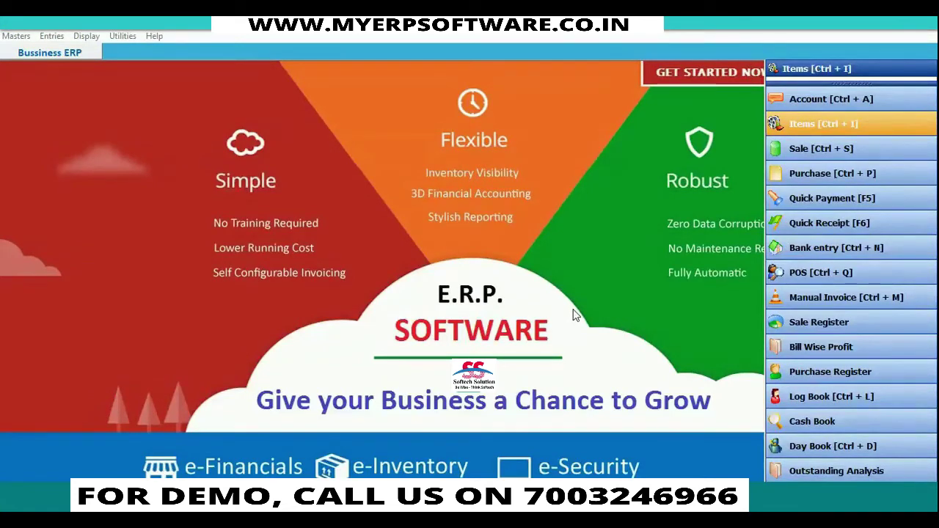
Start a new Job Process Issue entry with challan number 1 and choose the second listed worker as the party.
{"action": "left_click", "coordinate": [51, 35]}
{"action": "mouse_move", "coordinate": [112, 296]}
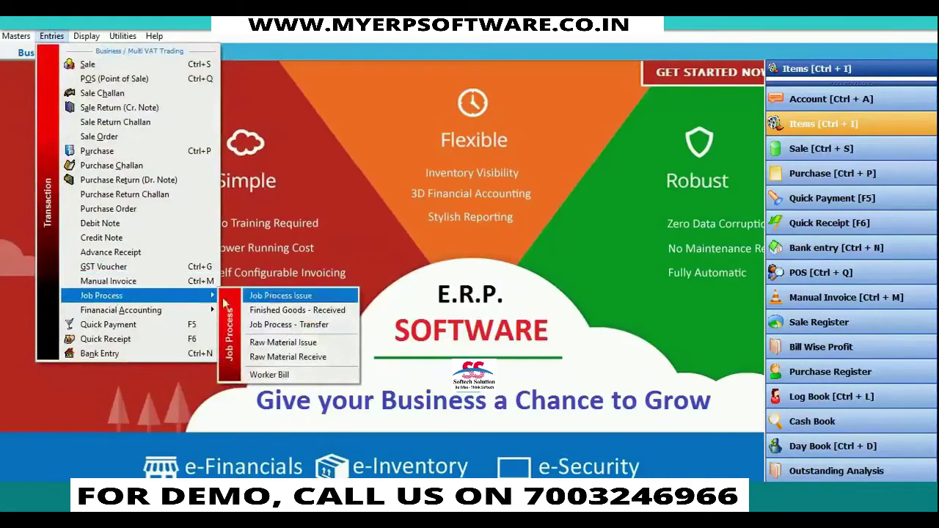
{"action": "left_click", "coordinate": [276, 296]}
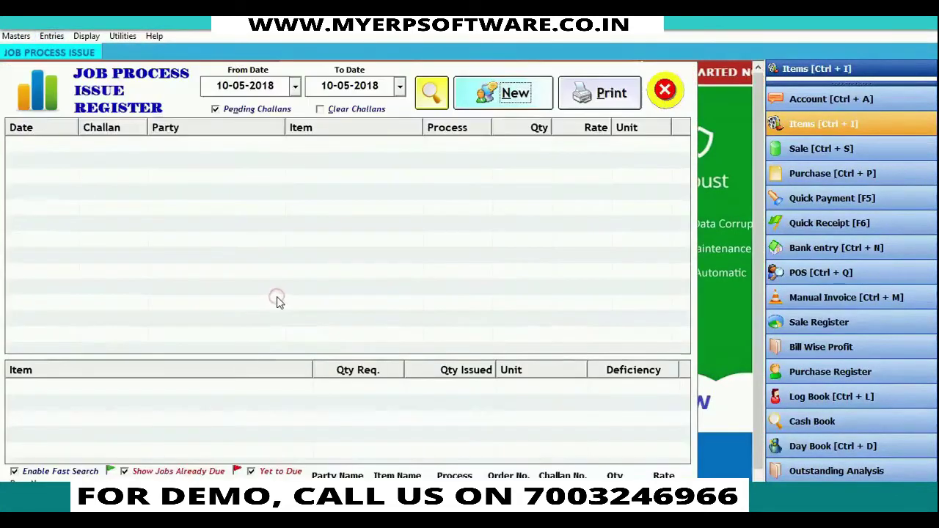
{"action": "left_click", "coordinate": [523, 108]}
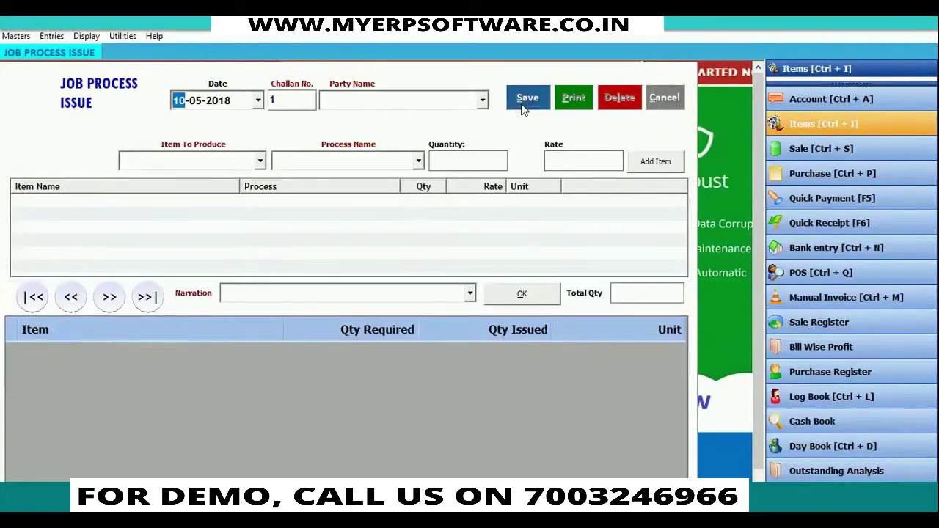
{"action": "key", "text": "Return"}
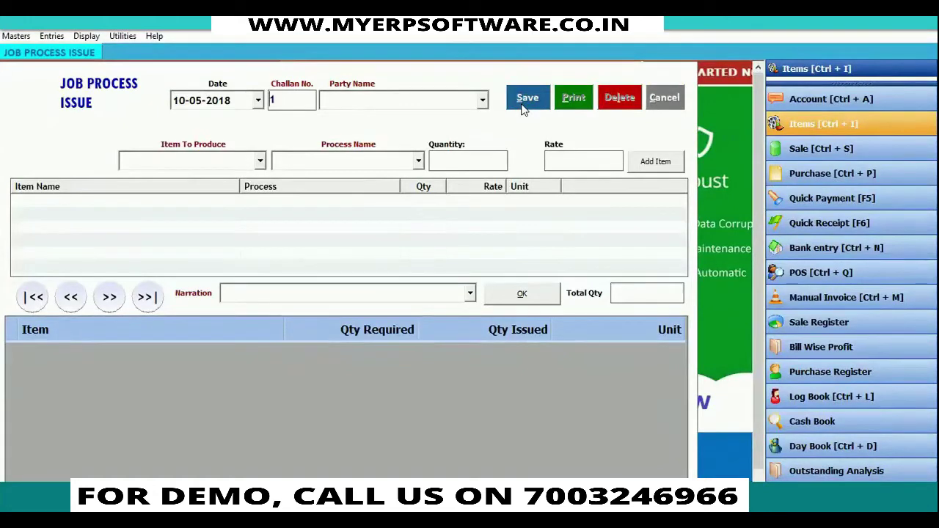
{"action": "left_click", "coordinate": [297, 101]}
{"action": "key", "text": "Tab"}
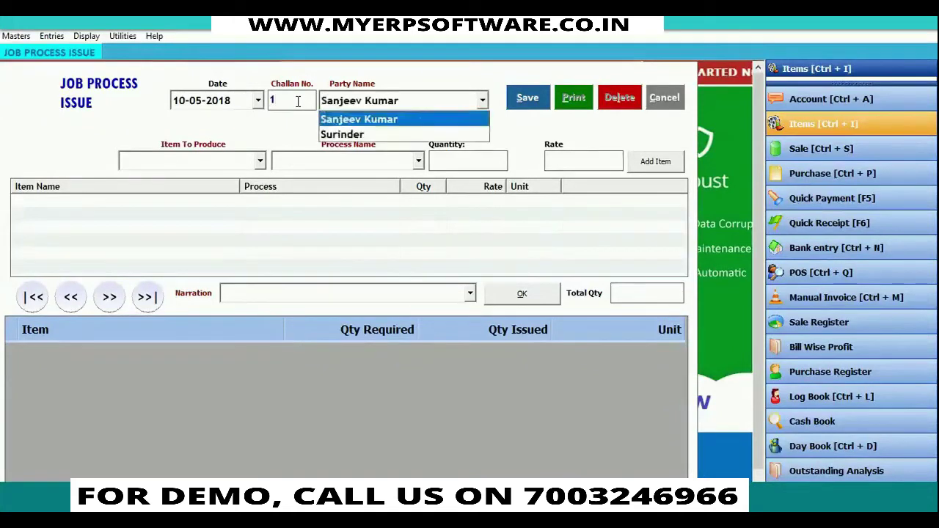
{"action": "left_click", "coordinate": [421, 133]}
Add Cut Piece with the cutting process to the job issue, quantity 70 Pcs. at rate 20.
{"action": "left_click", "coordinate": [260, 161]}
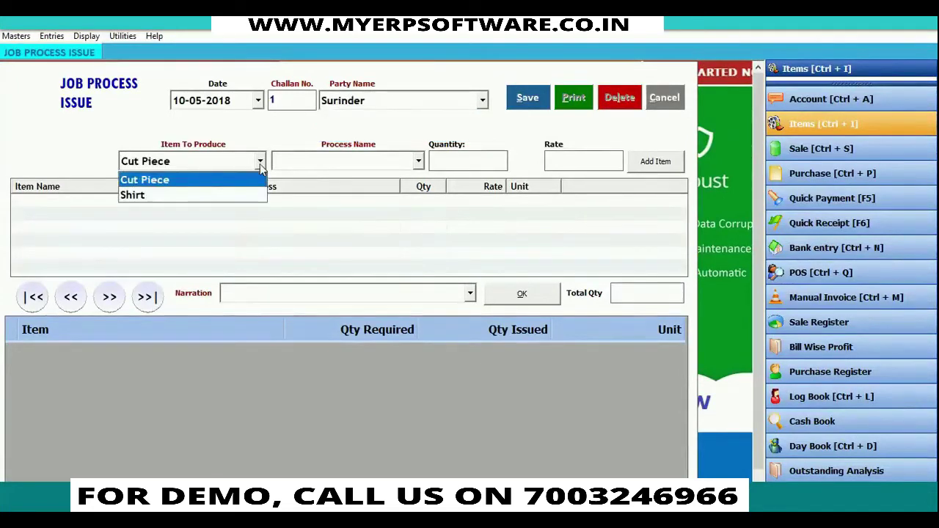
{"action": "left_click", "coordinate": [208, 184]}
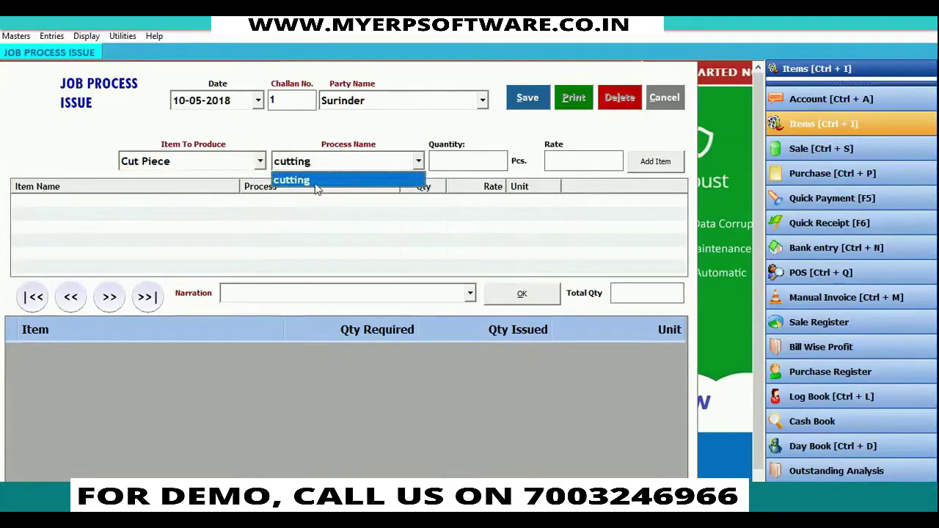
{"action": "left_click", "coordinate": [317, 189]}
{"action": "type", "text": "1"}
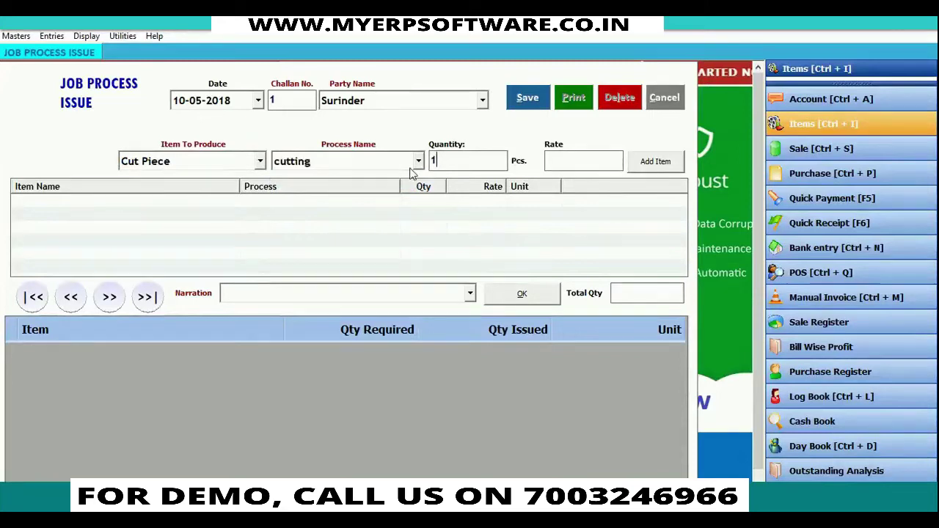
{"action": "key", "text": "BackSpace"}
{"action": "type", "text": "70"}
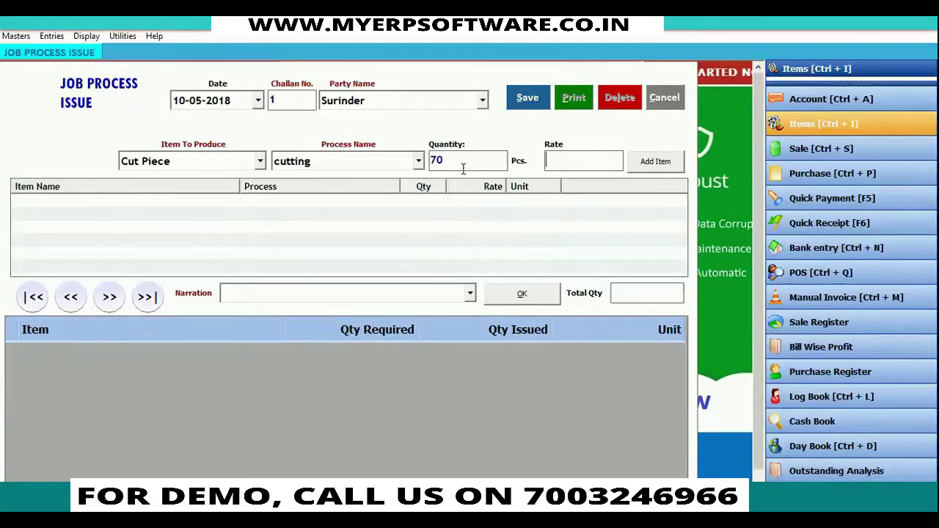
{"action": "type", "text": "20"}
{"action": "key", "text": "Tab"}
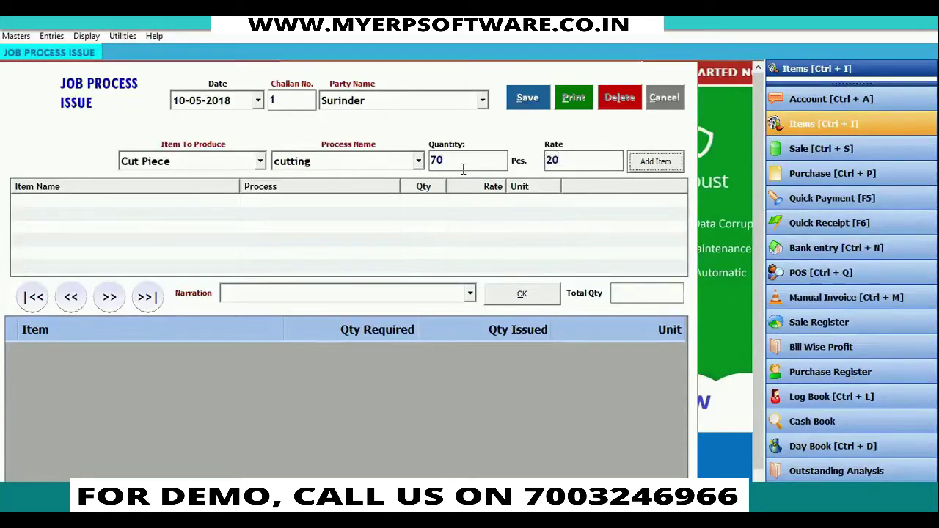
{"action": "key", "text": "Return"}
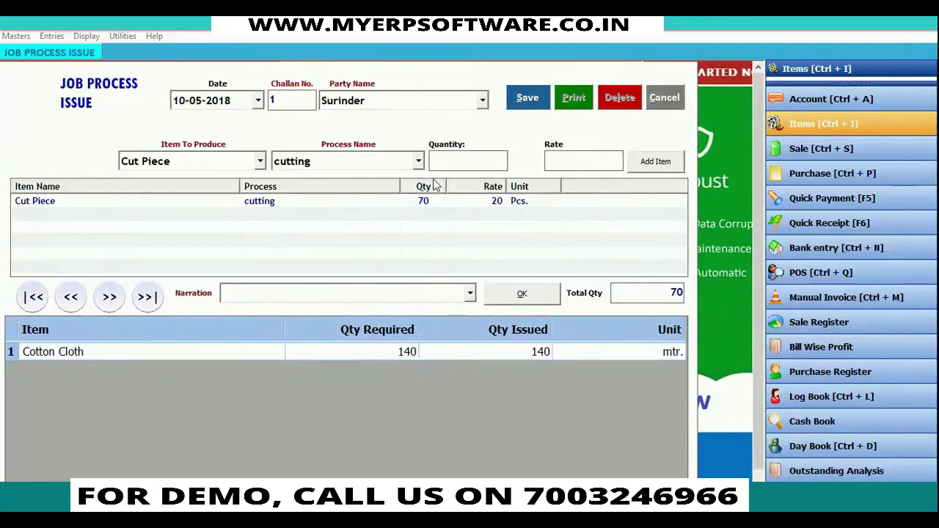
Save the job process issue entry, review its bill in the print preview and close it.
{"action": "left_click", "coordinate": [545, 363]}
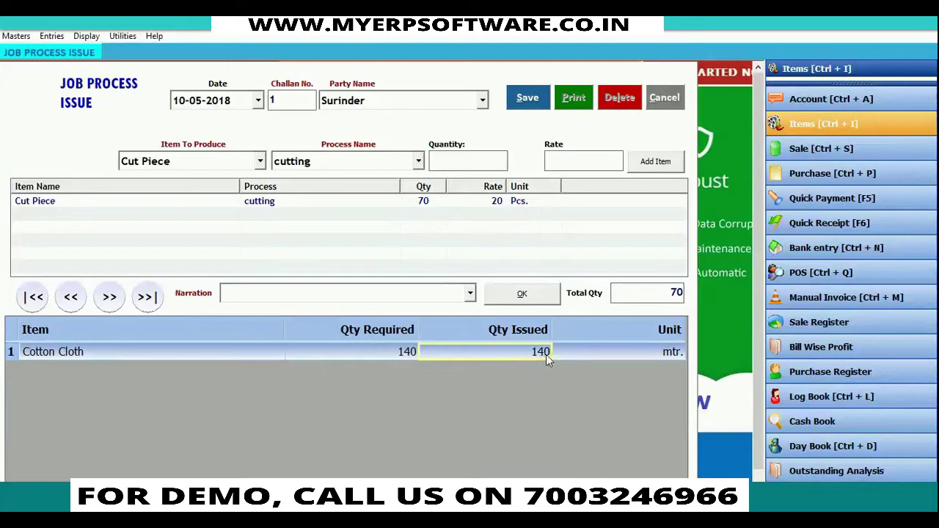
{"action": "left_click", "coordinate": [527, 110]}
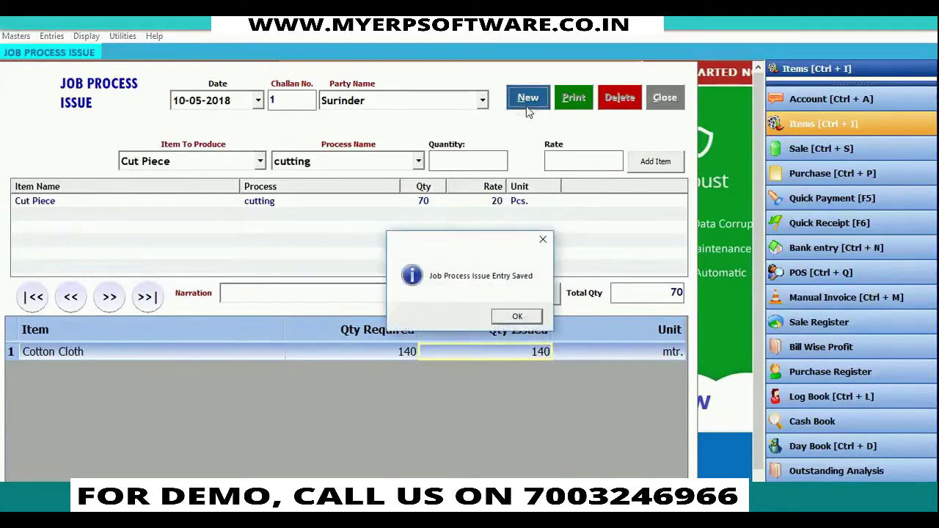
{"action": "left_click", "coordinate": [517, 317]}
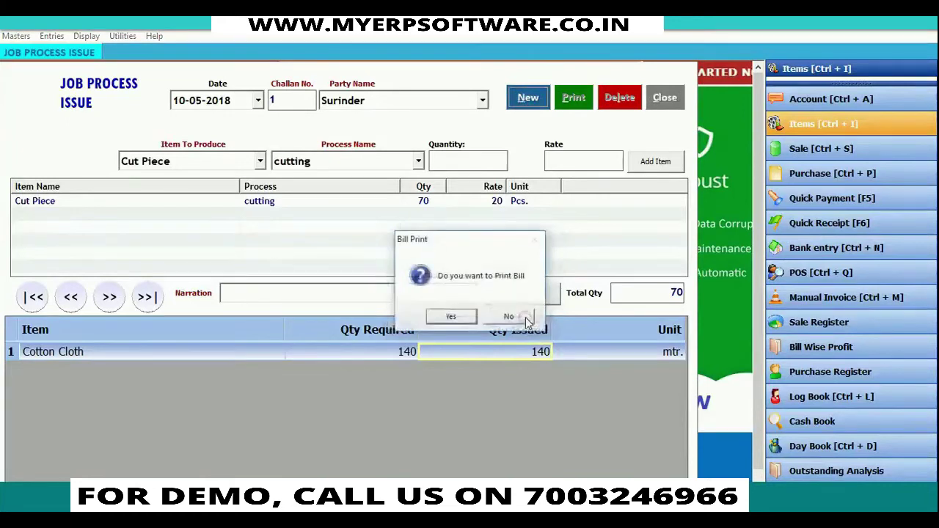
{"action": "left_click", "coordinate": [457, 321]}
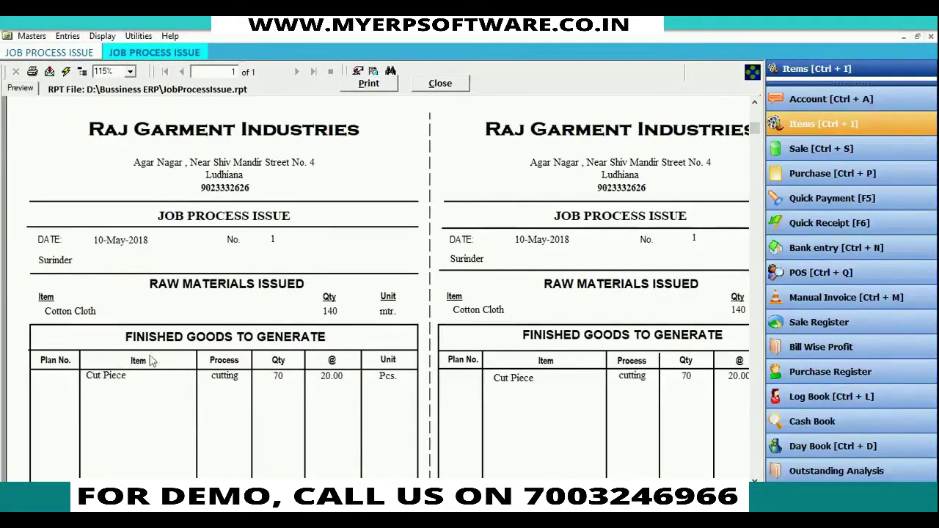
{"action": "left_click_drag", "start_coordinate": [753, 130], "coordinate": [753, 137]}
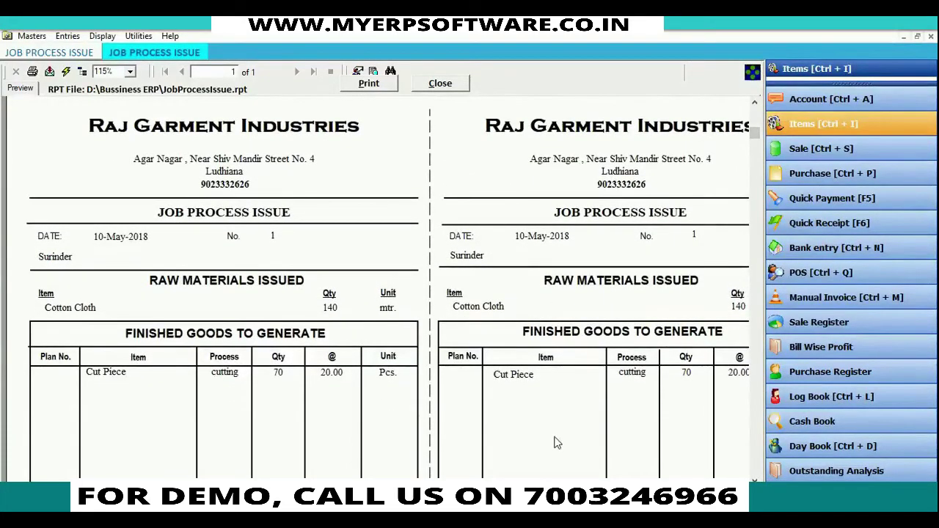
{"action": "left_click", "coordinate": [448, 85]}
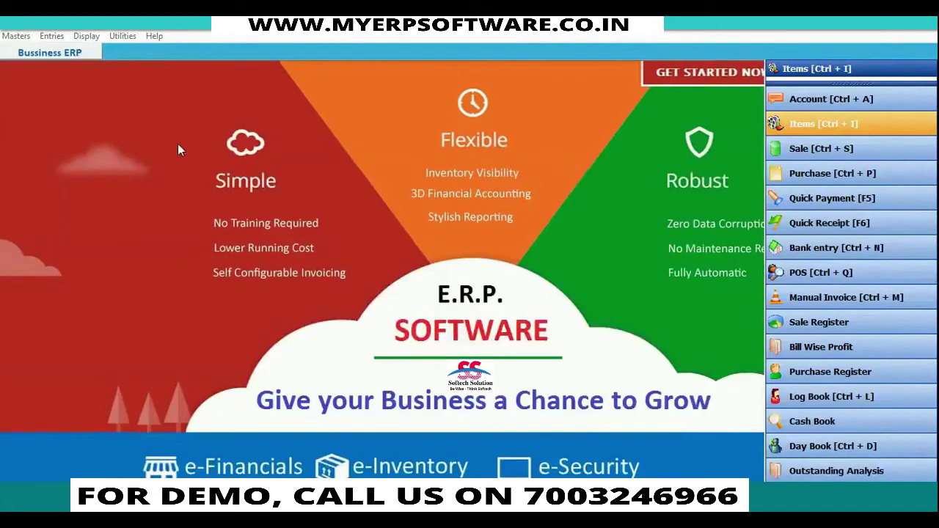
Check the Item Wise Stock report for Cotton Cloth and close it.
{"action": "left_click", "coordinate": [86, 36]}
{"action": "mouse_move", "coordinate": [167, 339]}
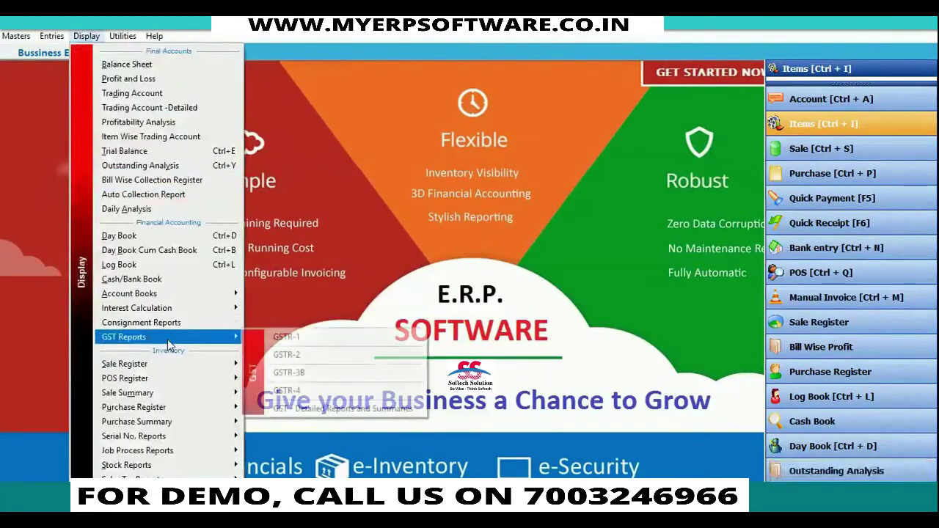
{"action": "mouse_move", "coordinate": [190, 469]}
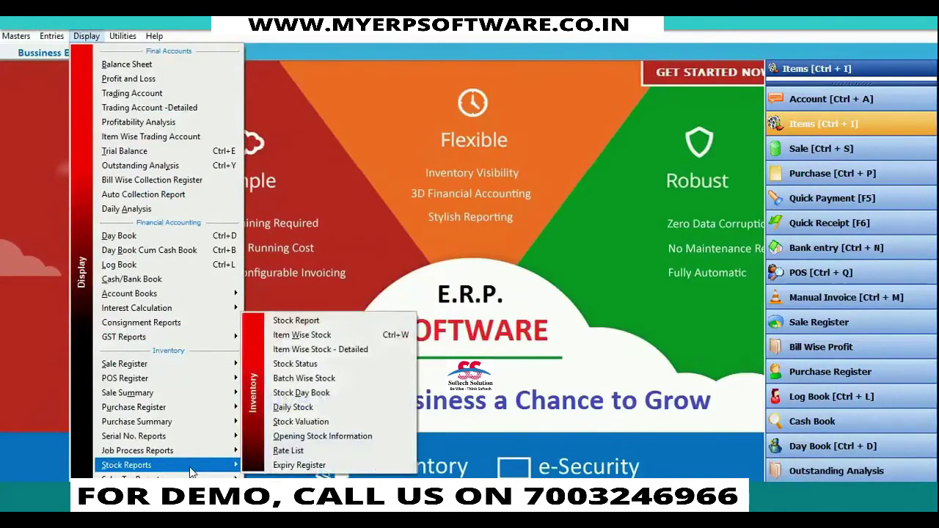
{"action": "left_click", "coordinate": [349, 339]}
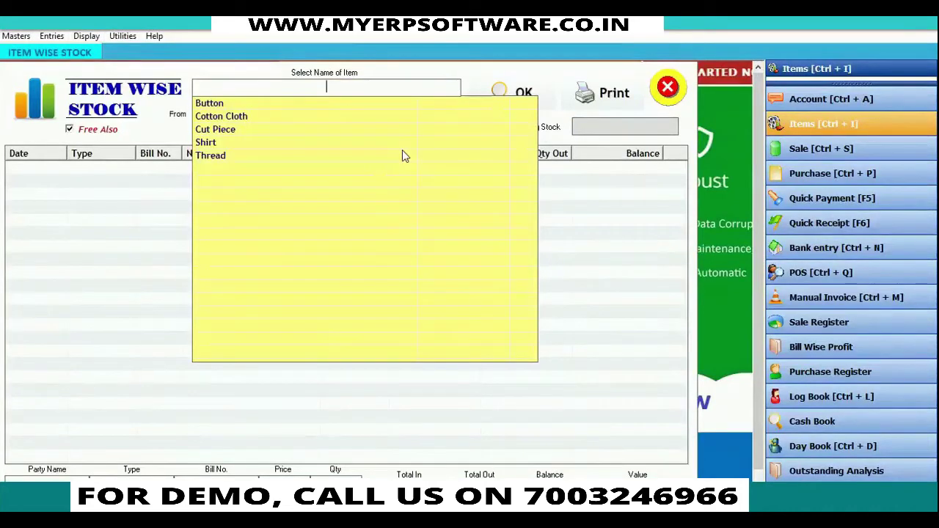
{"action": "left_click", "coordinate": [274, 121]}
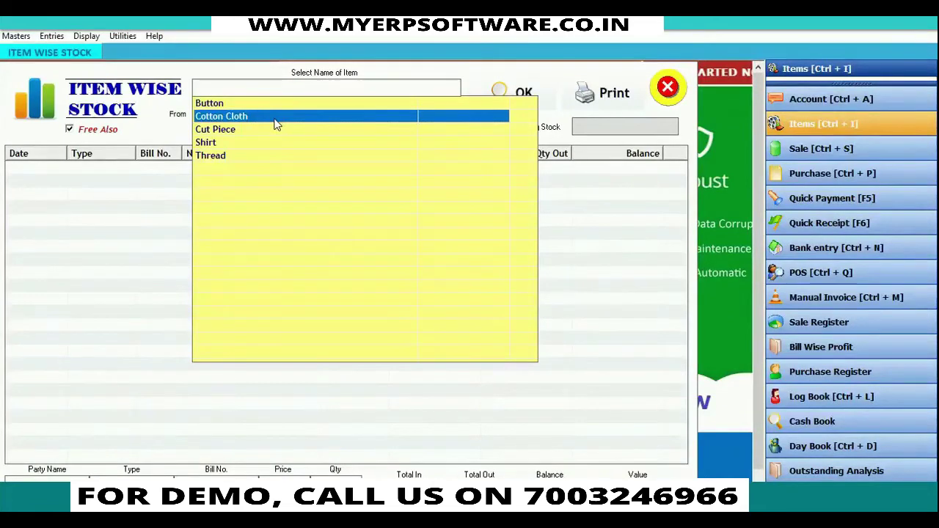
{"action": "left_click", "coordinate": [274, 121]}
{"action": "left_click", "coordinate": [524, 96]}
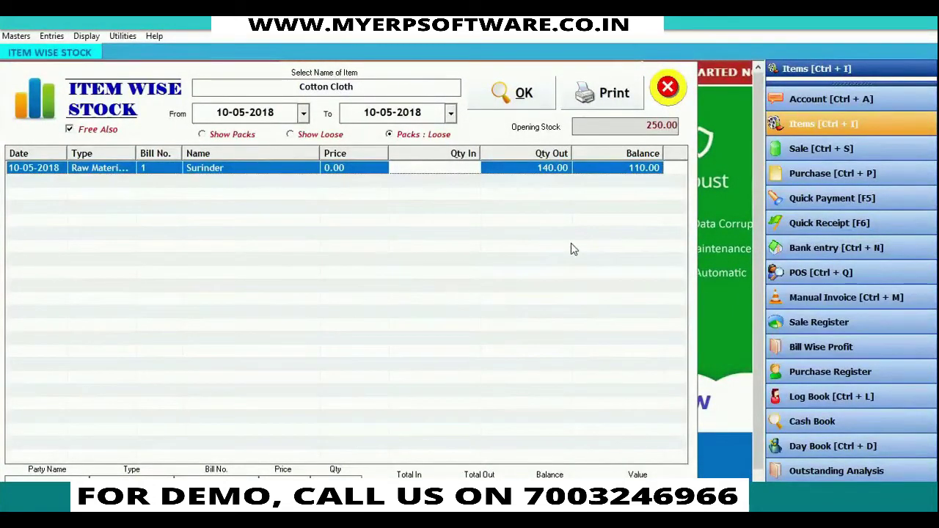
{"action": "left_click", "coordinate": [668, 88]}
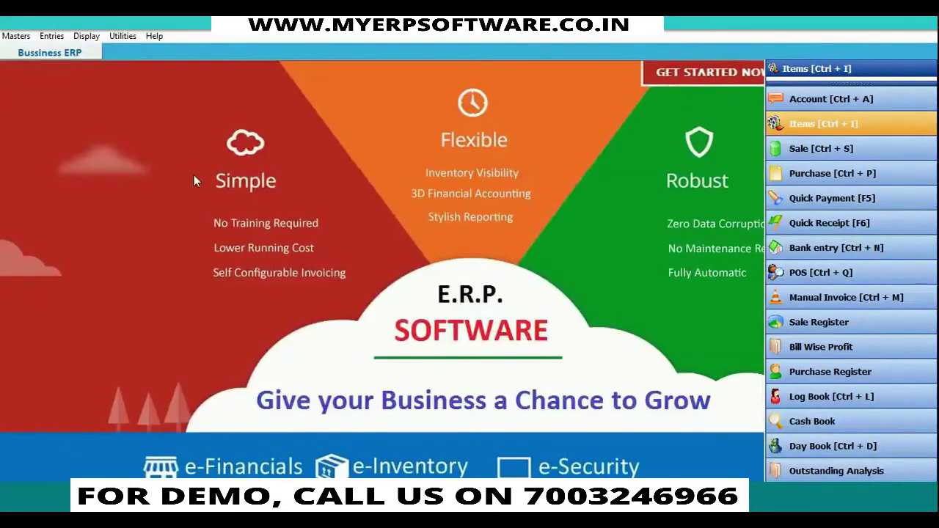
Examine the total Finished Goods Receivable report and open the party-wise details of the Cut Piece row.
{"action": "left_click", "coordinate": [86, 35]}
{"action": "mouse_move", "coordinate": [137, 312]}
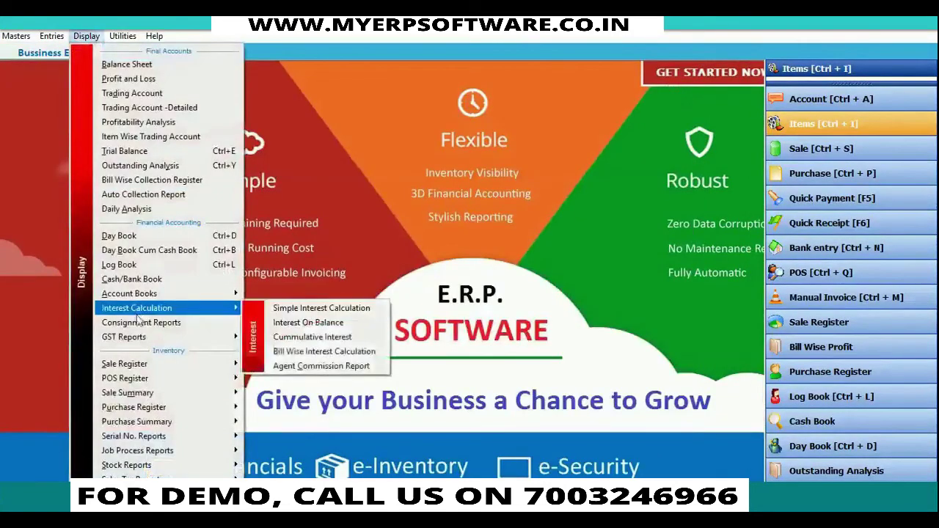
{"action": "mouse_move", "coordinate": [182, 456]}
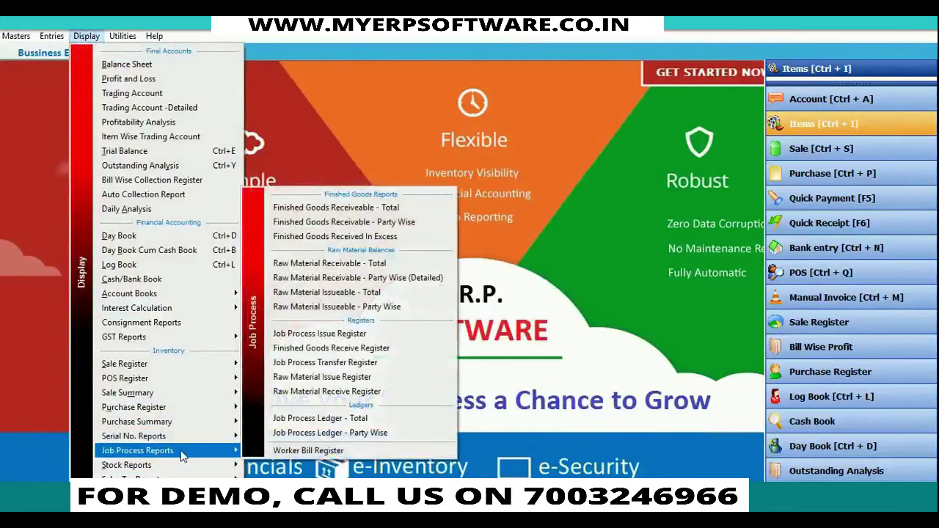
{"action": "left_click", "coordinate": [375, 211]}
{"action": "left_click", "coordinate": [497, 96]}
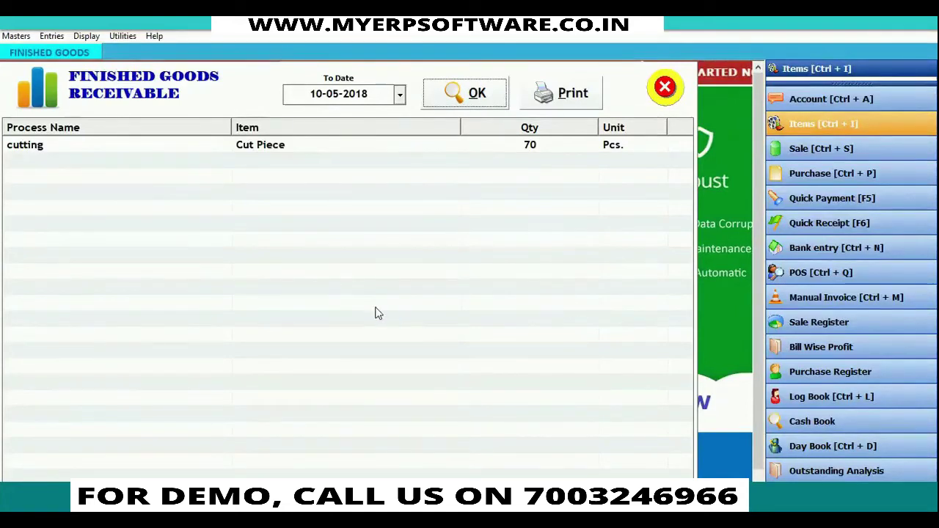
{"action": "left_click", "coordinate": [382, 150]}
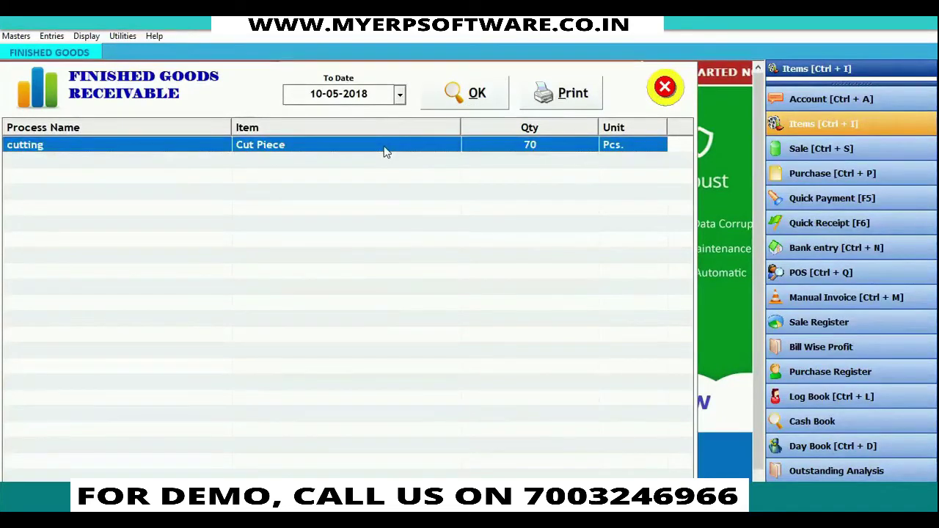
{"action": "double_click", "coordinate": [383, 151]}
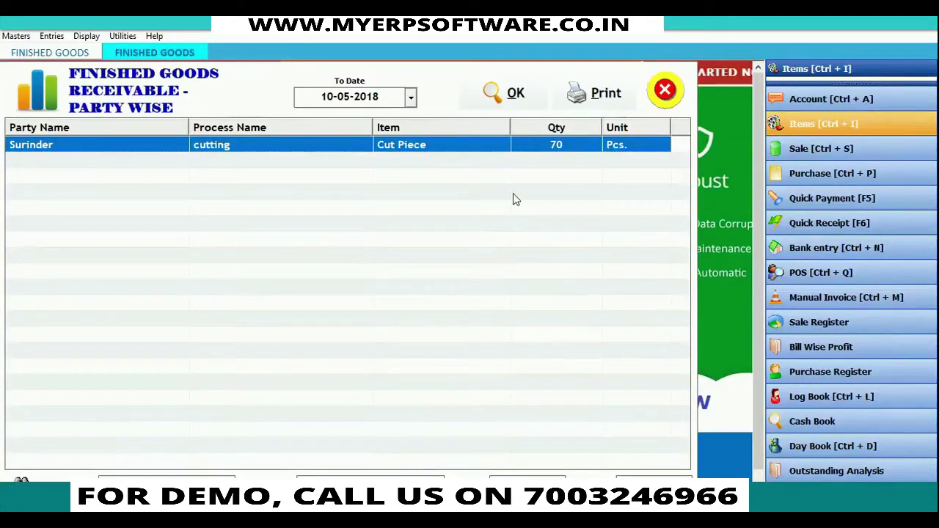
Check the party-wise process ledger behind the Cut Piece receivable row and close the open reports.
{"action": "double_click", "coordinate": [474, 145]}
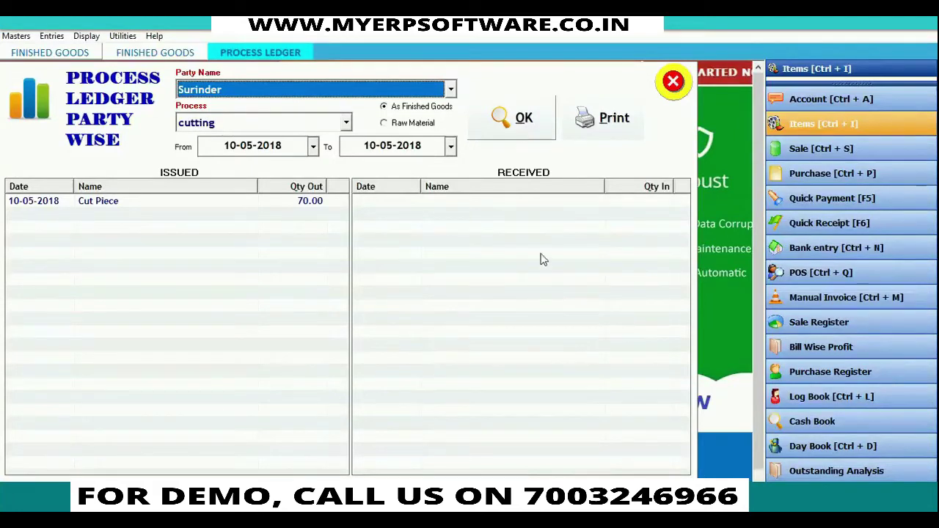
{"action": "left_click", "coordinate": [676, 84]}
{"action": "left_click", "coordinate": [664, 87]}
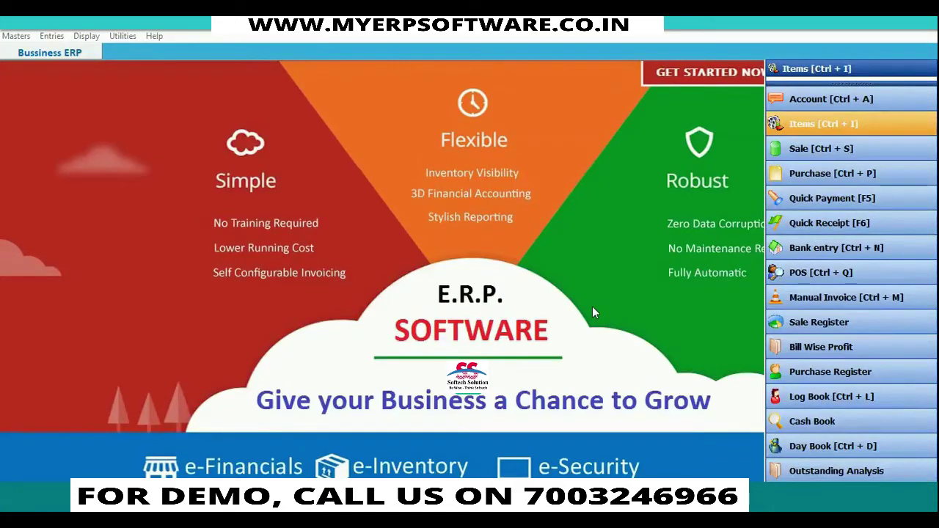
Start a new Finished Goods Received entry for the job process.
{"action": "left_click", "coordinate": [52, 36]}
{"action": "mouse_move", "coordinate": [147, 295]}
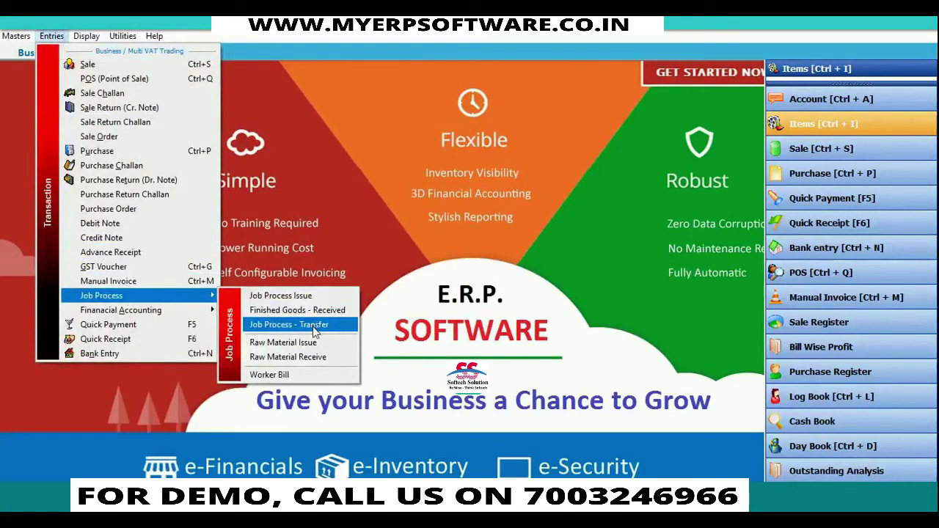
{"action": "left_click", "coordinate": [341, 312]}
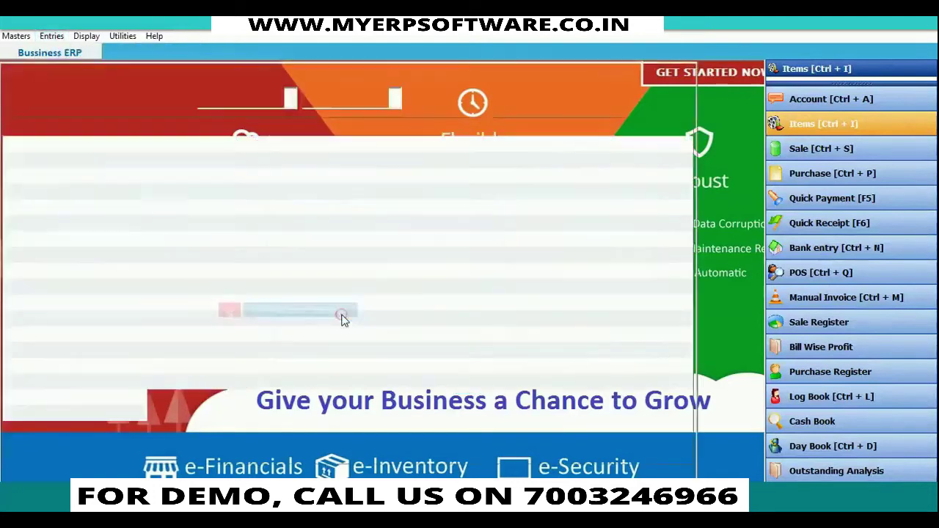
{"action": "left_click", "coordinate": [515, 103]}
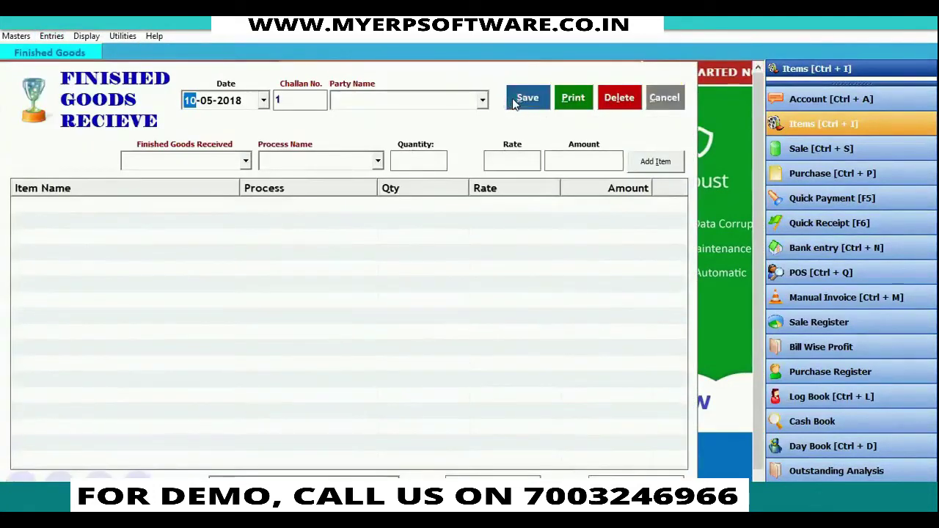
Select the cutting worker as the party and retrieve the pending Cut Piece job issue into the receive entry.
{"action": "key", "text": "Tab"}
{"action": "key", "text": "Tab"}
{"action": "type", "text": "s"}
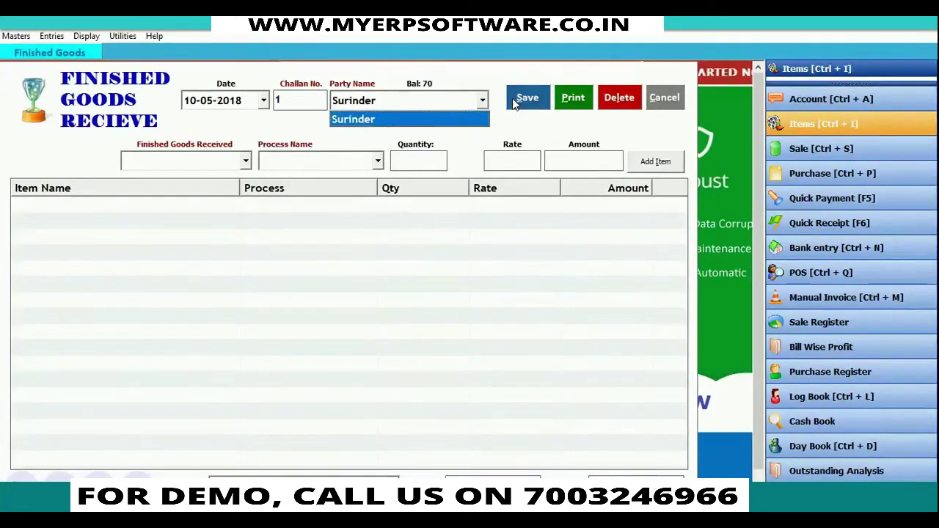
{"action": "key", "text": "Return"}
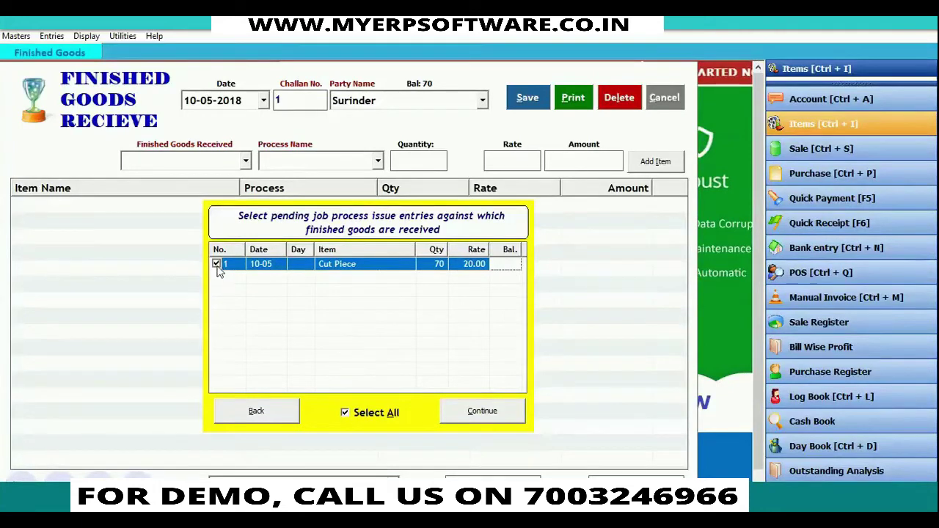
{"action": "left_click", "coordinate": [477, 420]}
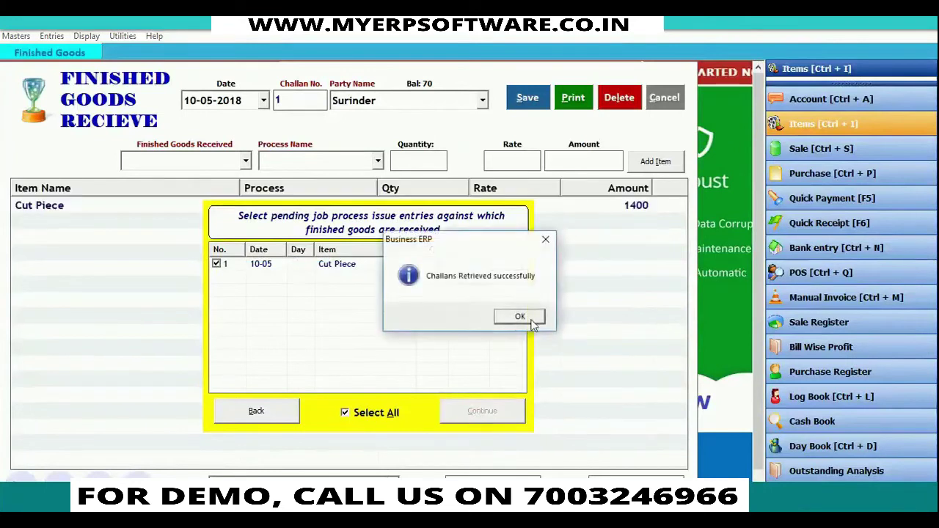
{"action": "left_click", "coordinate": [520, 316]}
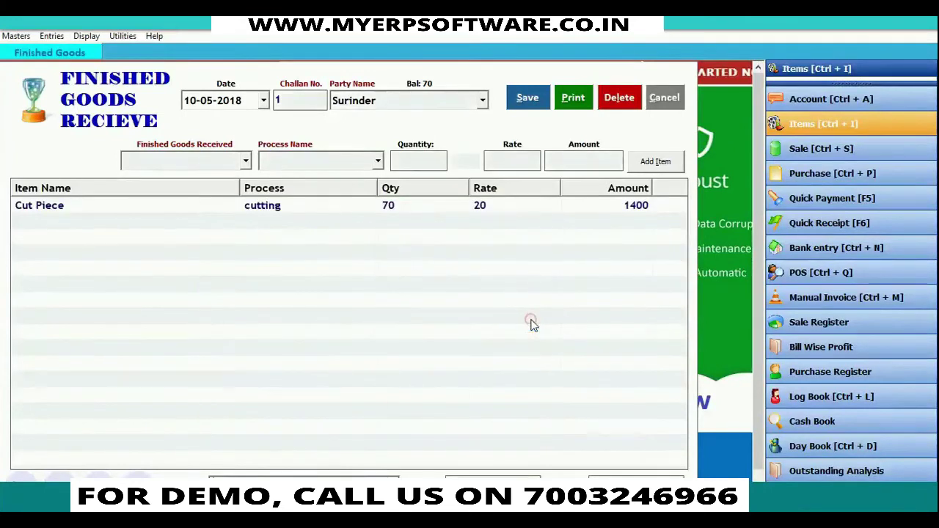
Save the finished goods receive entry, review its bill in the print preview and close both.
{"action": "left_click", "coordinate": [535, 110]}
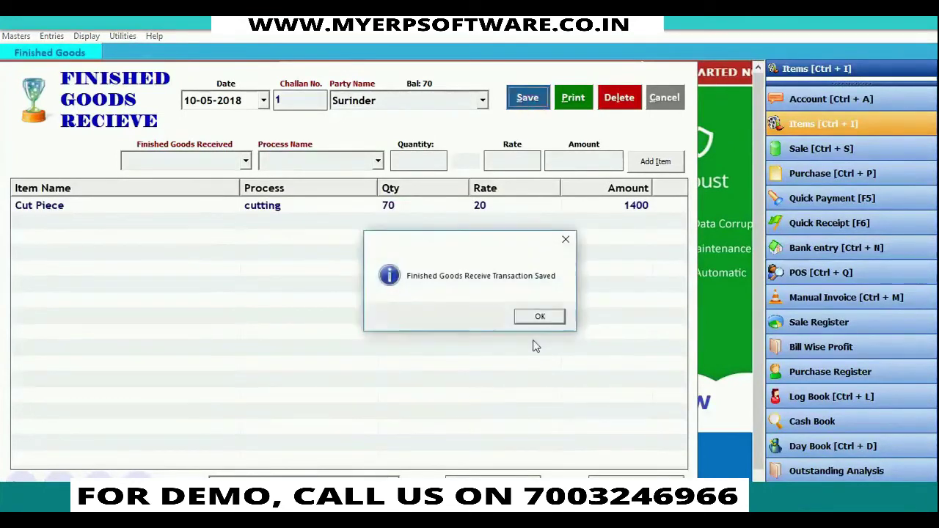
{"action": "left_click", "coordinate": [547, 317]}
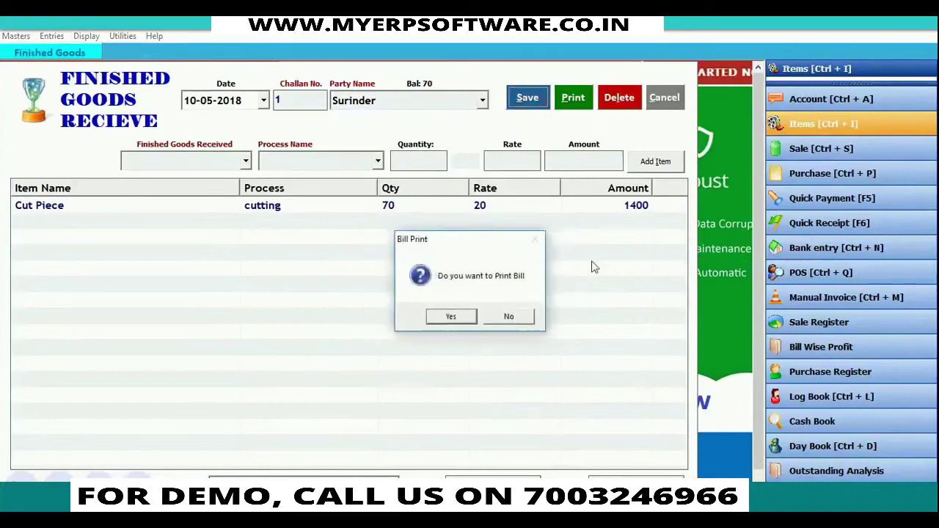
{"action": "left_click", "coordinate": [450, 316]}
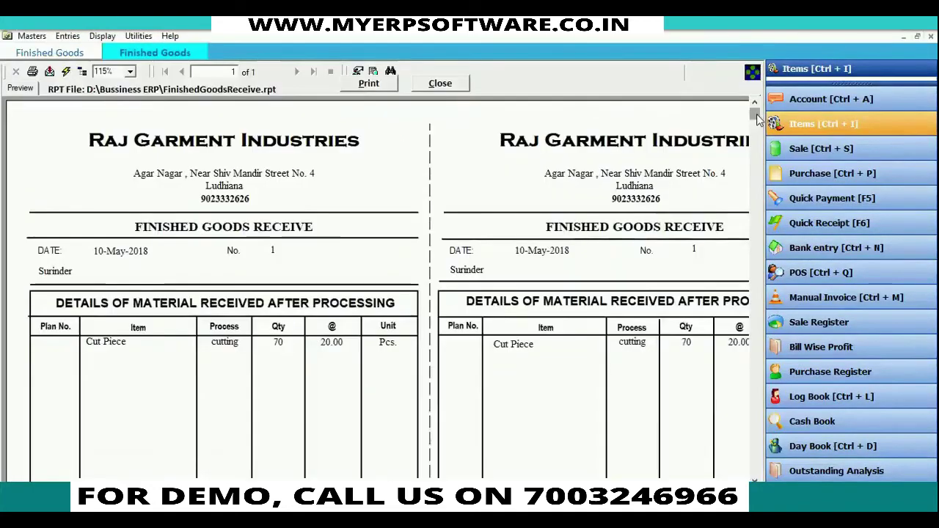
{"action": "mouse_move", "coordinate": [755, 116]}
{"action": "left_mouse_down"}
{"action": "mouse_move", "coordinate": [762, 186]}
{"action": "mouse_move", "coordinate": [760, 117]}
{"action": "left_mouse_up"}
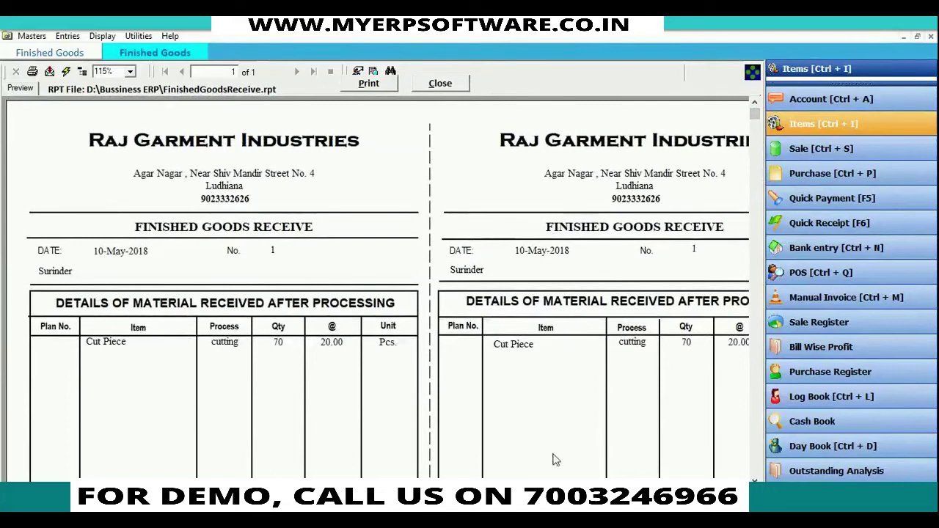
{"action": "left_click", "coordinate": [438, 84]}
{"action": "left_click", "coordinate": [666, 98]}
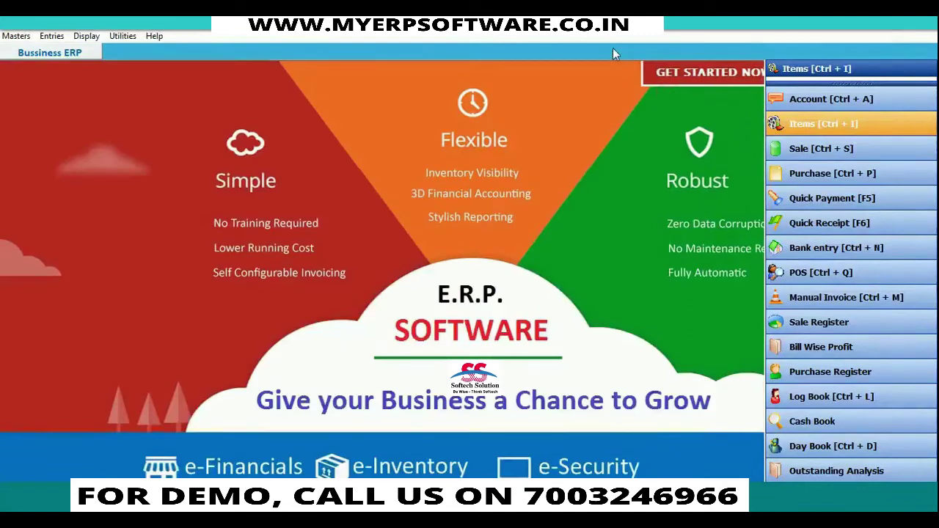
Check the Item Wise Stock report for Cut Piece and close it.
{"action": "left_click", "coordinate": [85, 36]}
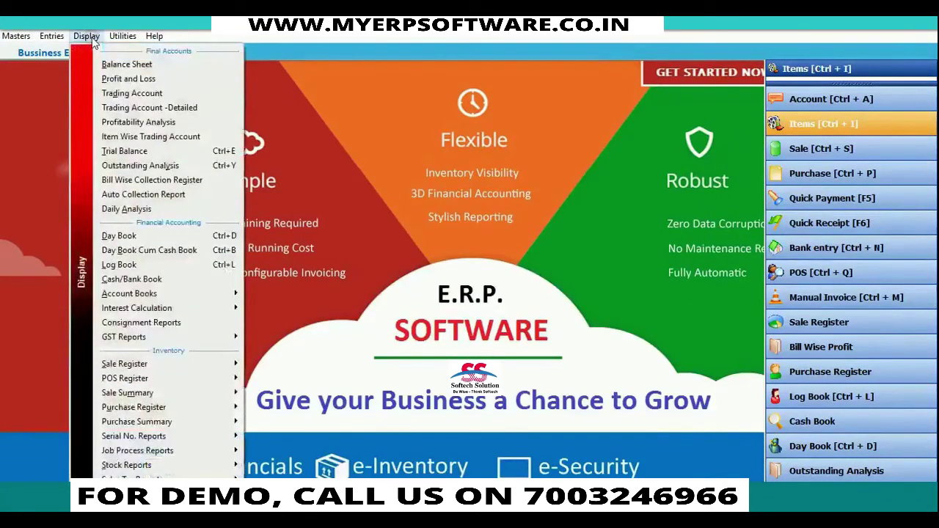
{"action": "mouse_move", "coordinate": [146, 467]}
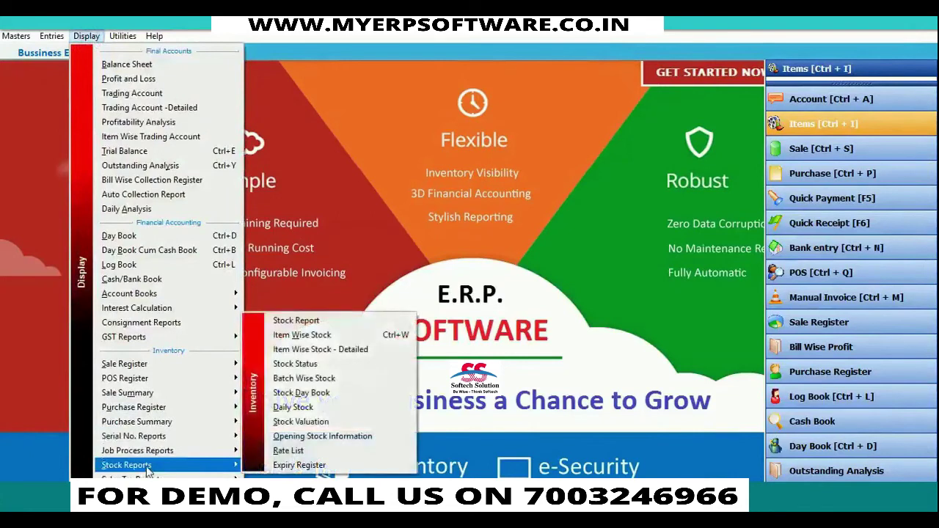
{"action": "left_click", "coordinate": [335, 337]}
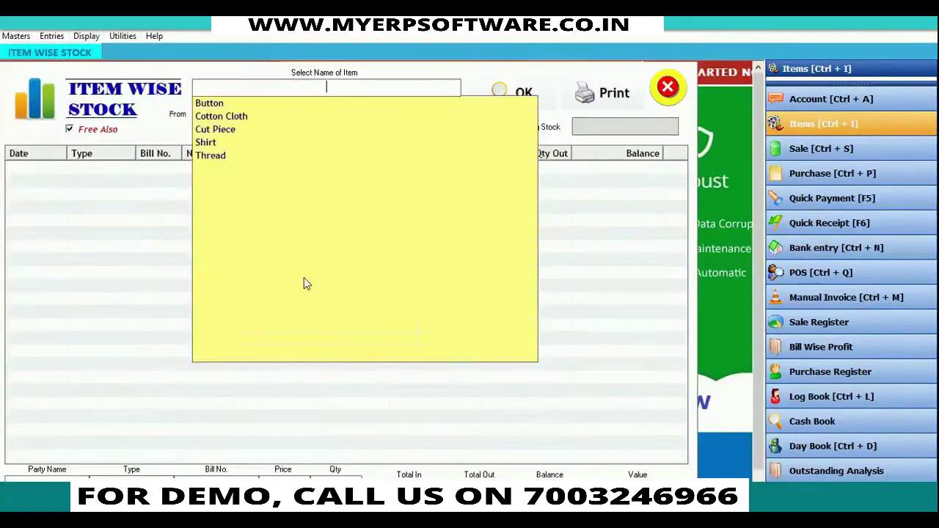
{"action": "left_click", "coordinate": [264, 133]}
{"action": "left_click", "coordinate": [264, 135]}
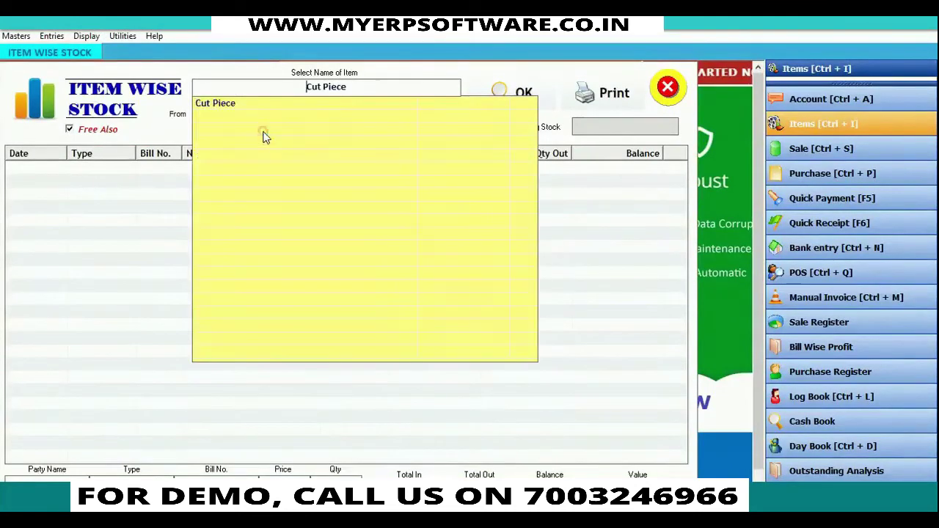
{"action": "left_click", "coordinate": [519, 96]}
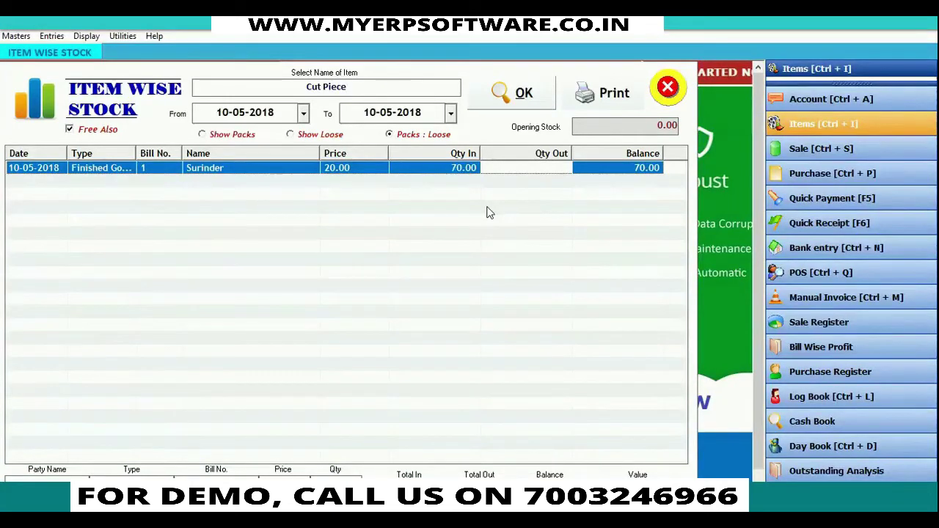
{"action": "left_click", "coordinate": [667, 88]}
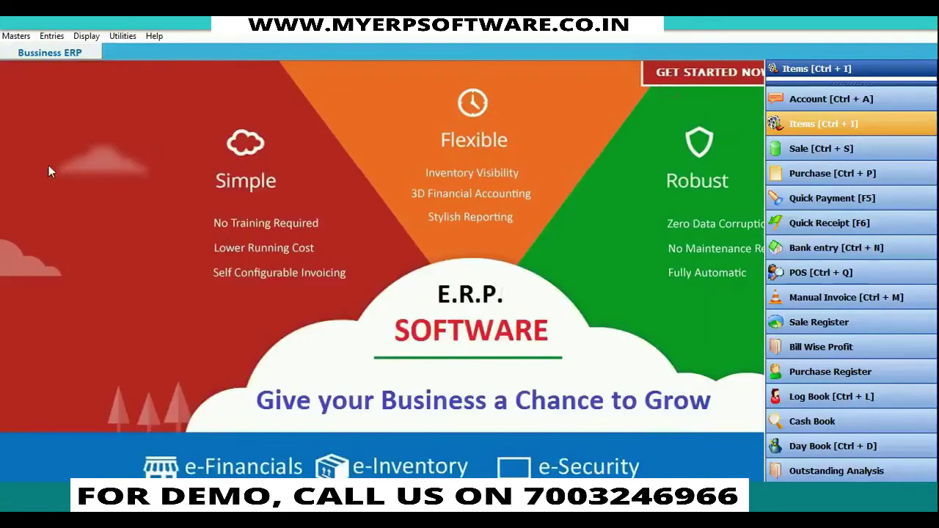
Check the total Finished Goods Receivable report up to 10-05-2018 and close it.
{"action": "left_click", "coordinate": [86, 36]}
{"action": "mouse_move", "coordinate": [170, 455]}
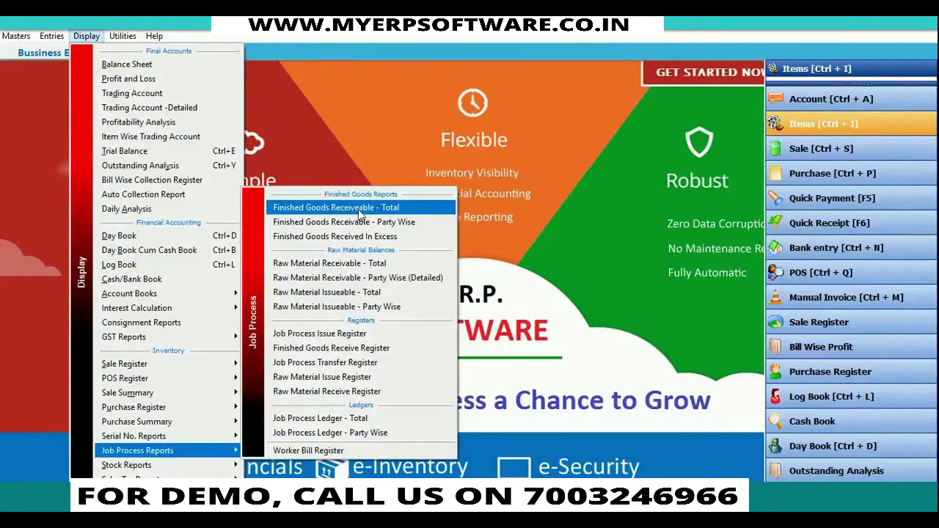
{"action": "left_click", "coordinate": [360, 210]}
{"action": "left_click", "coordinate": [484, 102]}
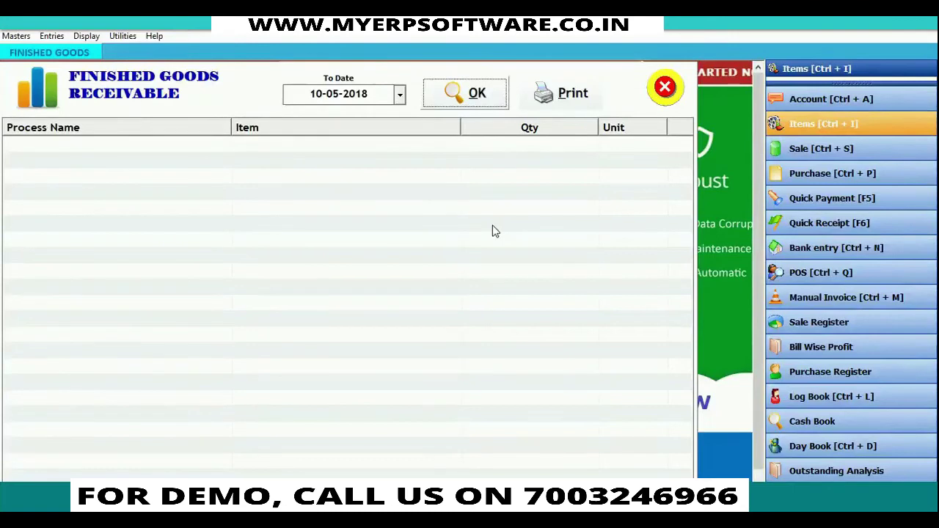
{"action": "left_click", "coordinate": [665, 87]}
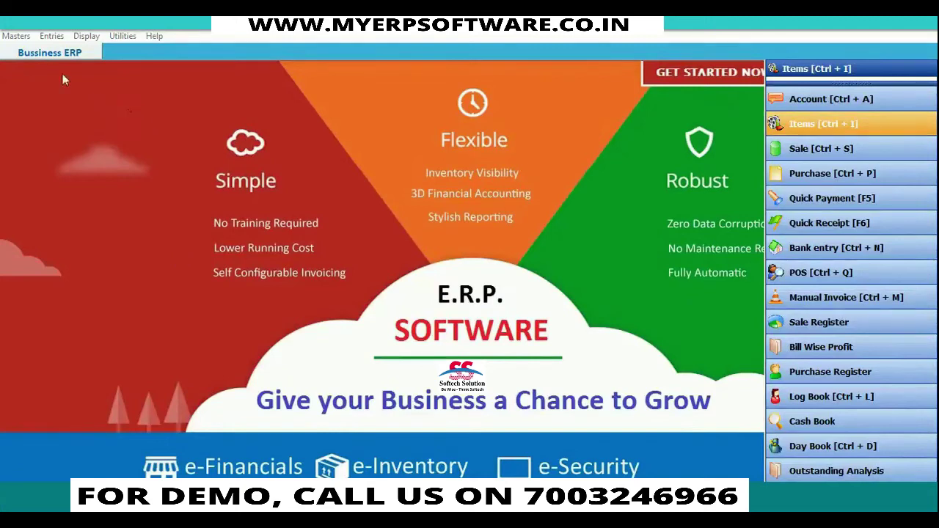
Start a new Job Process Issue entry and select the stitching worker as the party.
{"action": "left_click", "coordinate": [51, 37]}
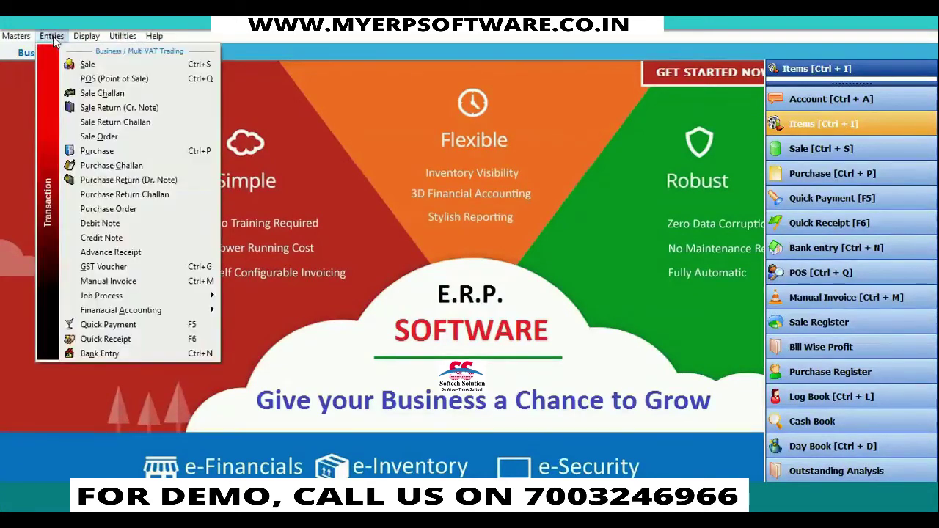
{"action": "mouse_move", "coordinate": [117, 295]}
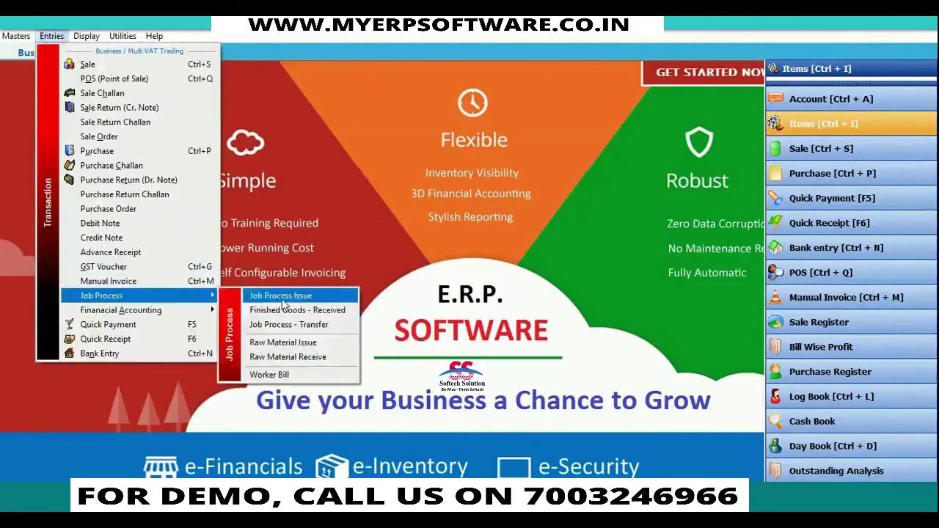
{"action": "left_click", "coordinate": [282, 297]}
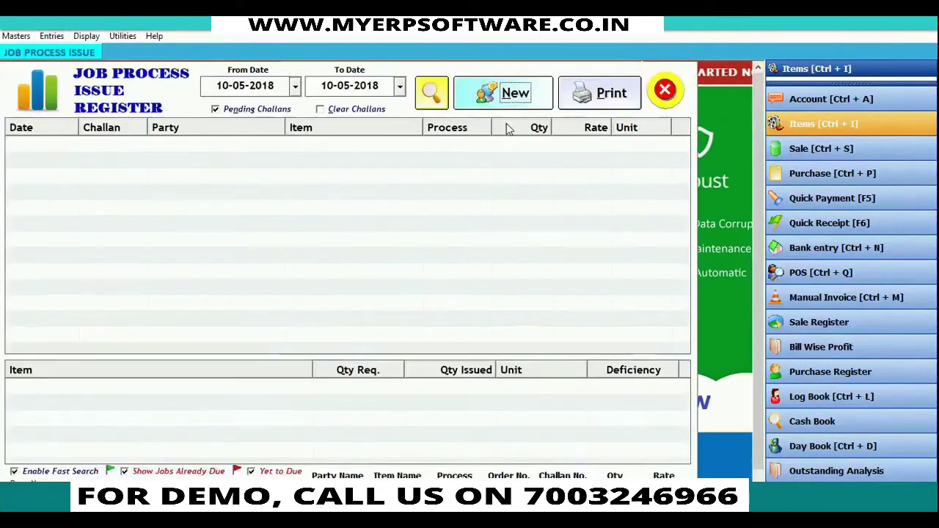
{"action": "left_click", "coordinate": [515, 94]}
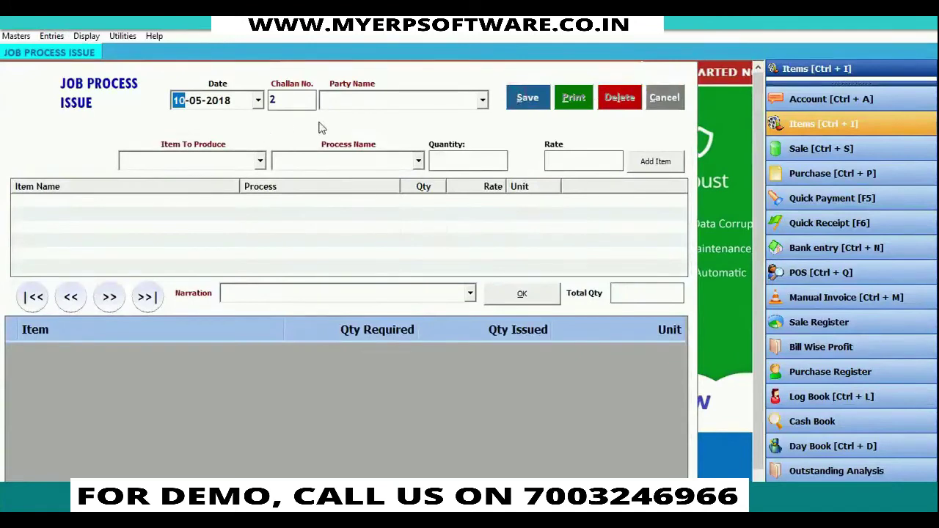
{"action": "key", "text": "Return"}
{"action": "key", "text": "Return"}
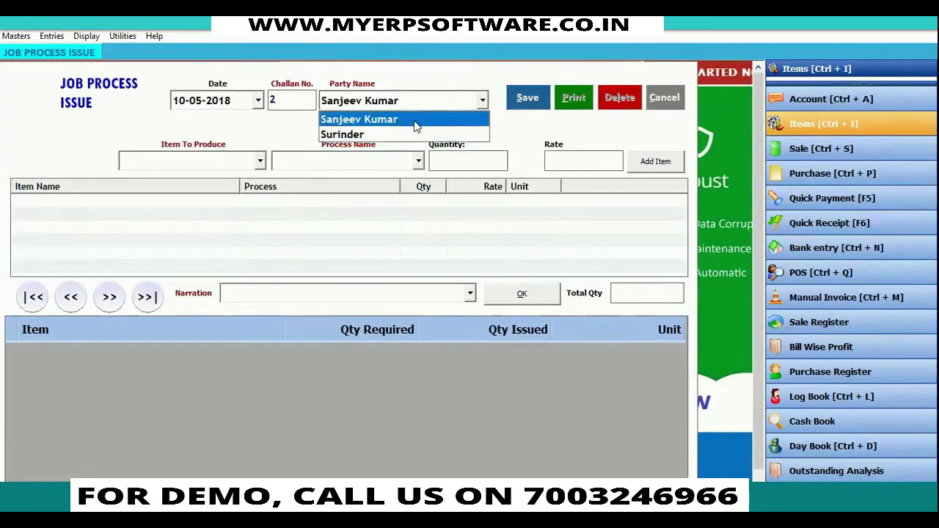
{"action": "left_click", "coordinate": [415, 124]}
{"action": "key", "text": "Return"}
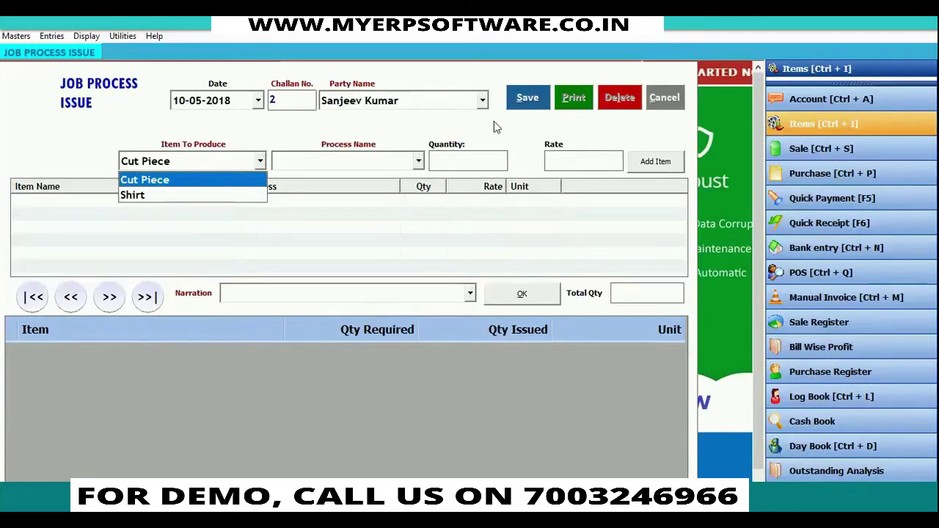
Add Shirt with the stitching process to the job issue, quantity 70 Pcs. at rate 50.
{"action": "key", "text": "Down"}
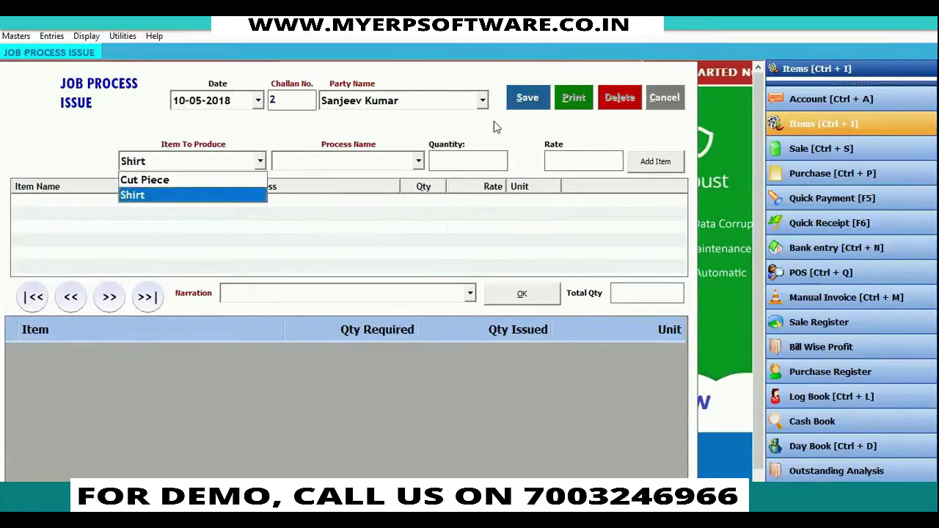
{"action": "key", "text": "Return"}
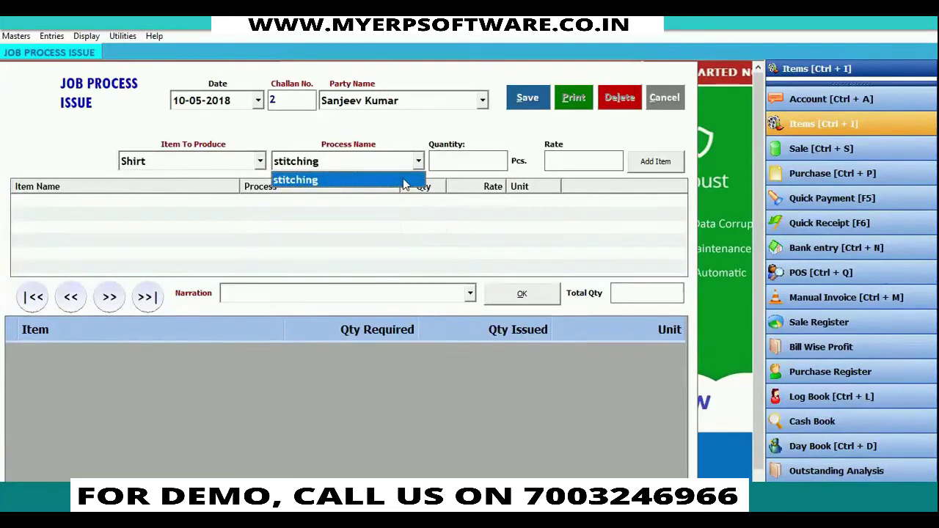
{"action": "key", "text": "Return"}
{"action": "type", "text": "1"}
{"action": "key", "text": "BackSpace"}
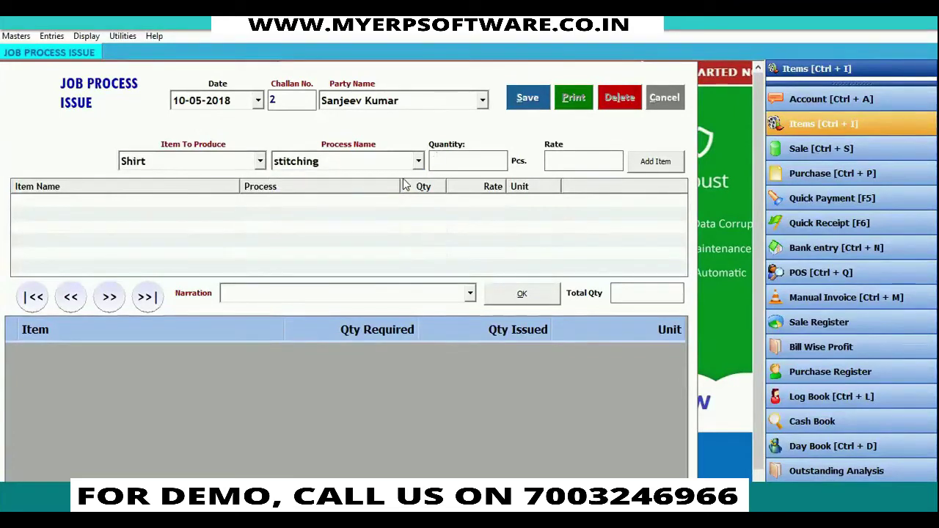
{"action": "type", "text": "70"}
{"action": "key", "text": "Return"}
{"action": "type", "text": "50"}
{"action": "key", "text": "Return"}
{"action": "key", "text": "Return"}
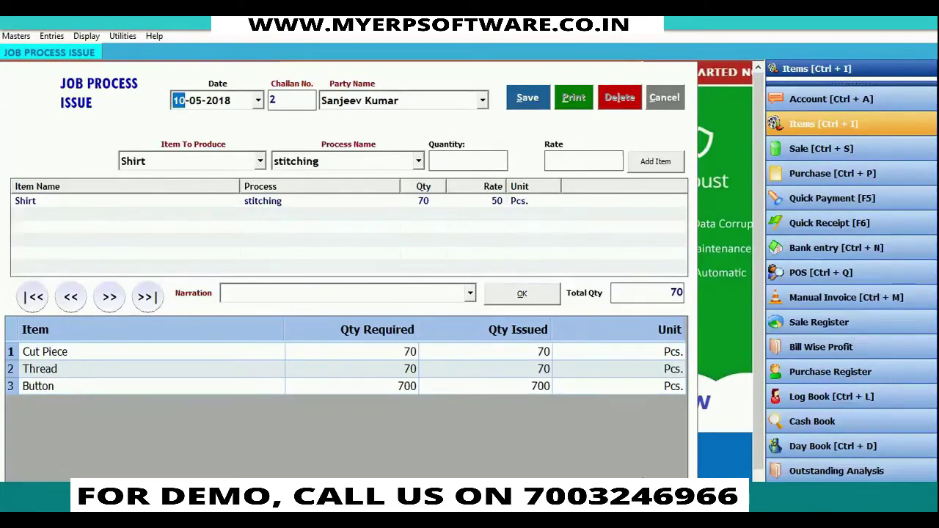
Save the Job Process Issue entry without printing the bill and close the form.
{"action": "left_click", "coordinate": [527, 103]}
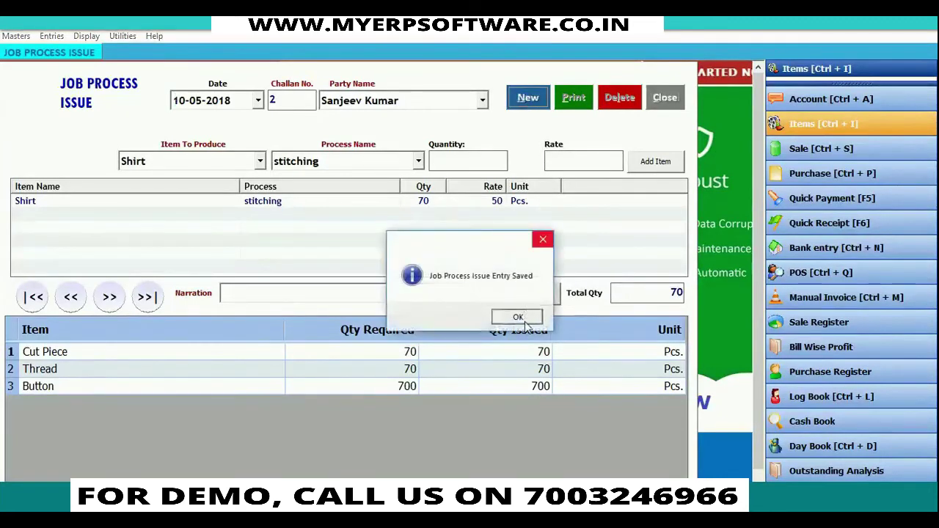
{"action": "left_click", "coordinate": [518, 318]}
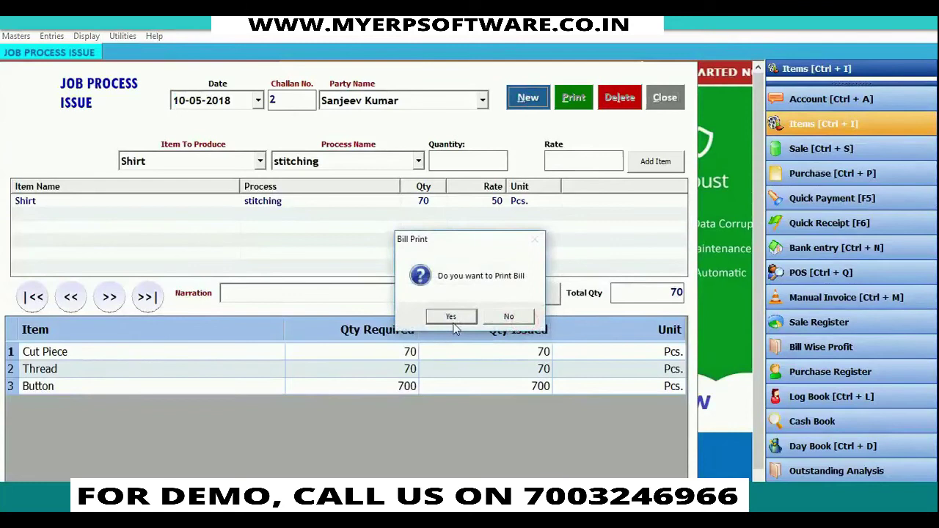
{"action": "left_click", "coordinate": [522, 321]}
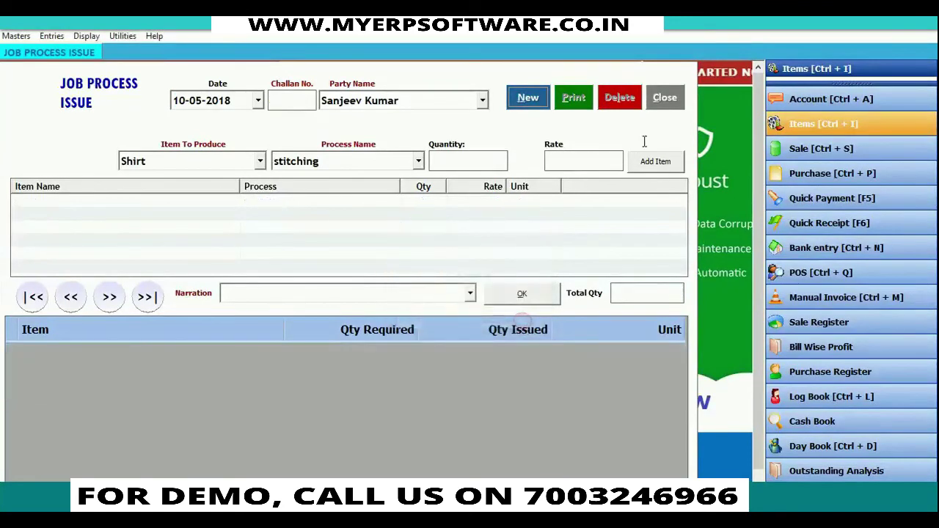
{"action": "left_click", "coordinate": [667, 102]}
Check the Item Wise Stock report for Thread on 10-05-2018 and close it.
{"action": "left_click", "coordinate": [86, 36]}
{"action": "mouse_move", "coordinate": [176, 470]}
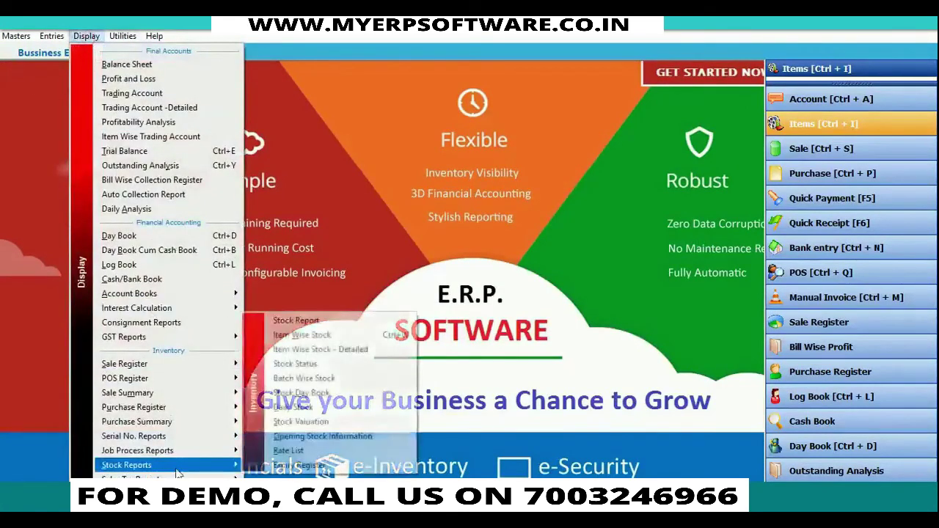
{"action": "left_click", "coordinate": [316, 334]}
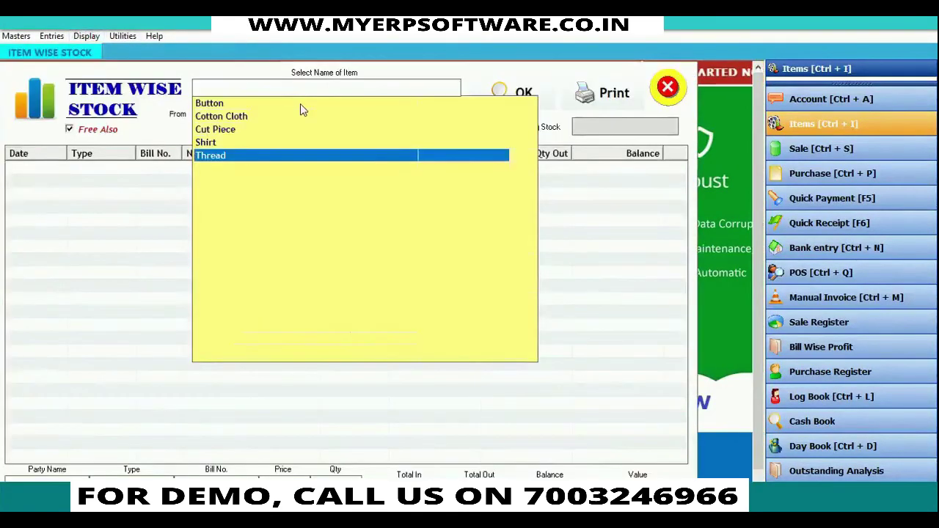
{"action": "left_click", "coordinate": [289, 155]}
{"action": "key", "text": "Return"}
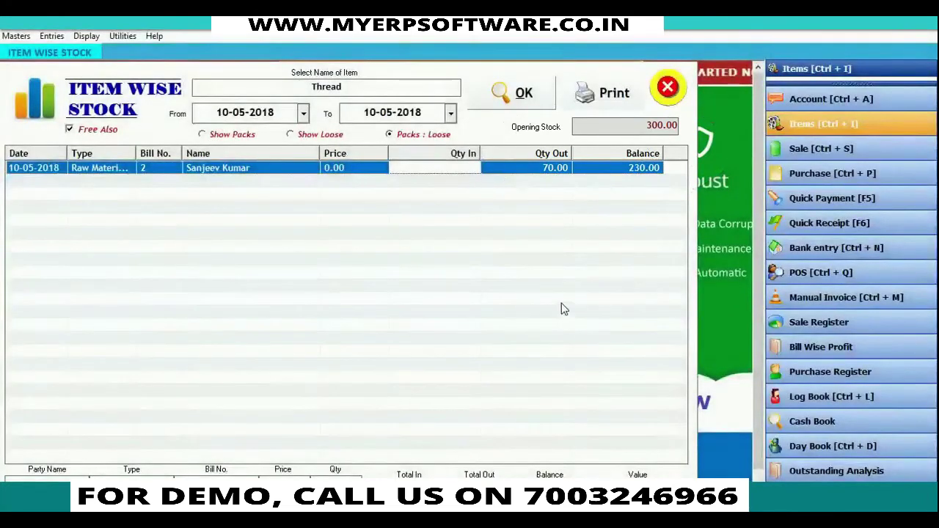
{"action": "left_click", "coordinate": [667, 89]}
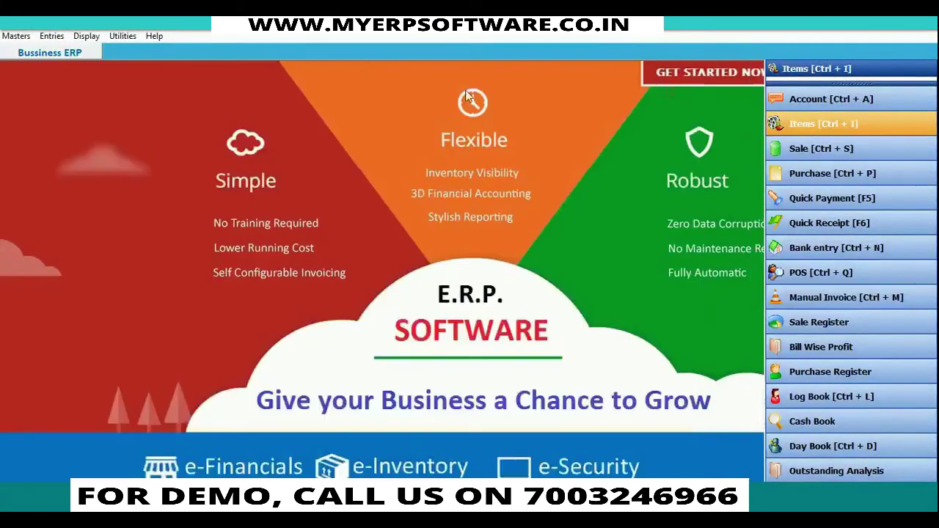
Display the total Finished Goods Receivable report up to 10-05-2018.
{"action": "left_click", "coordinate": [87, 36]}
{"action": "mouse_move", "coordinate": [155, 455]}
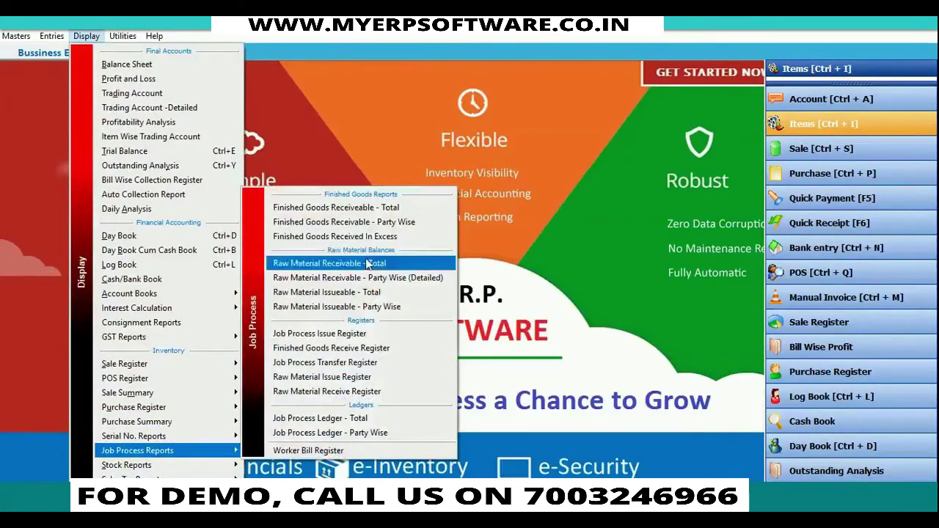
{"action": "left_click", "coordinate": [355, 213]}
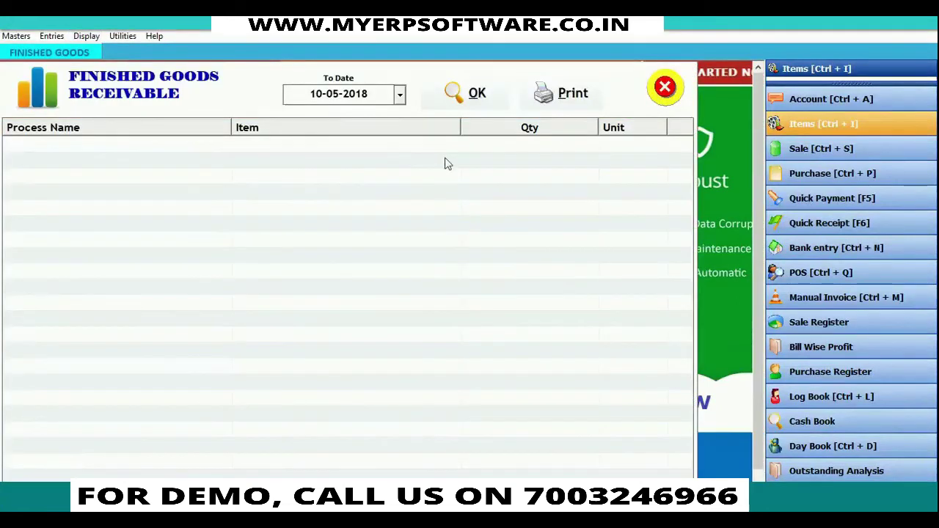
{"action": "left_click", "coordinate": [483, 100]}
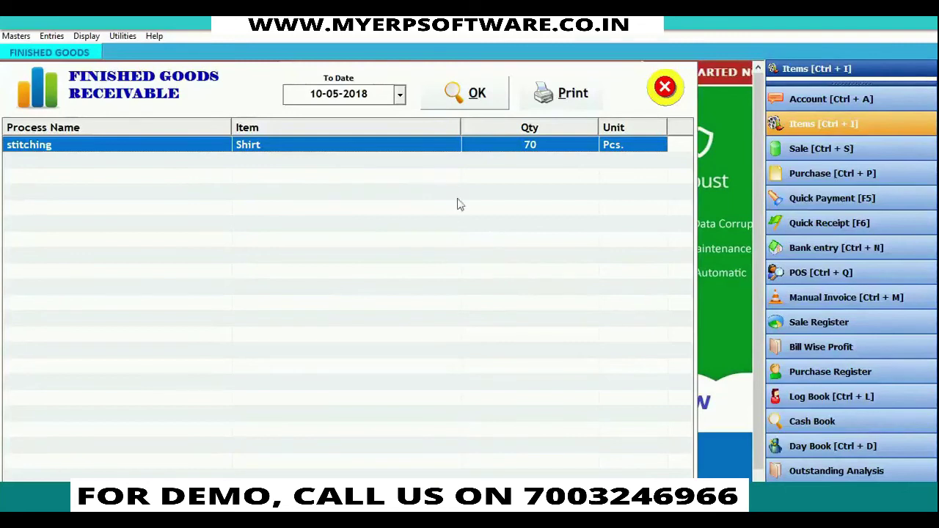
Drill down from the stitching row to the party-wise report and the worker's process ledger, then close all the reports.
{"action": "double_click", "coordinate": [405, 147]}
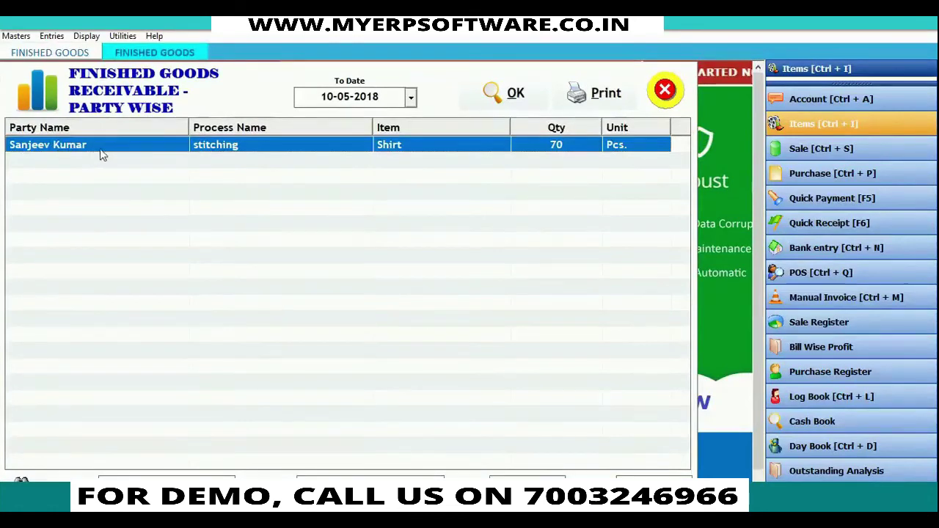
{"action": "double_click", "coordinate": [286, 147]}
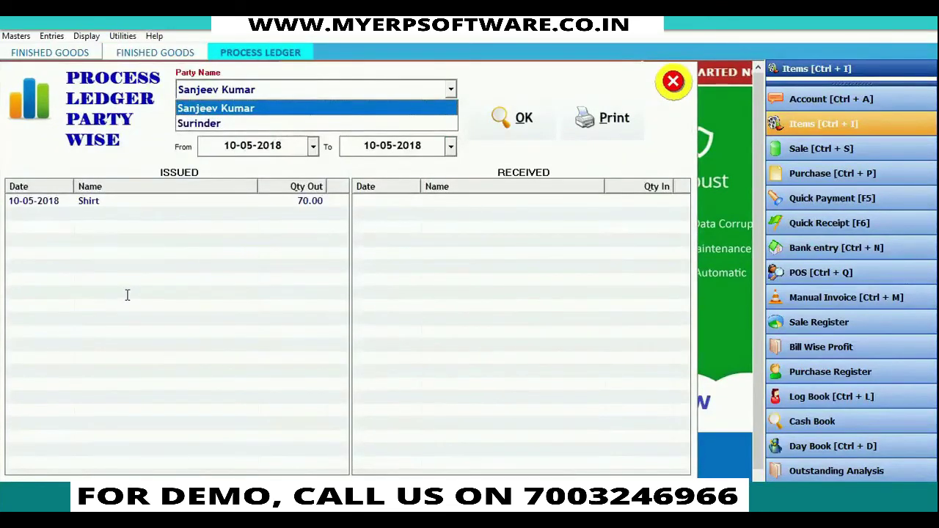
{"action": "key", "text": "Return"}
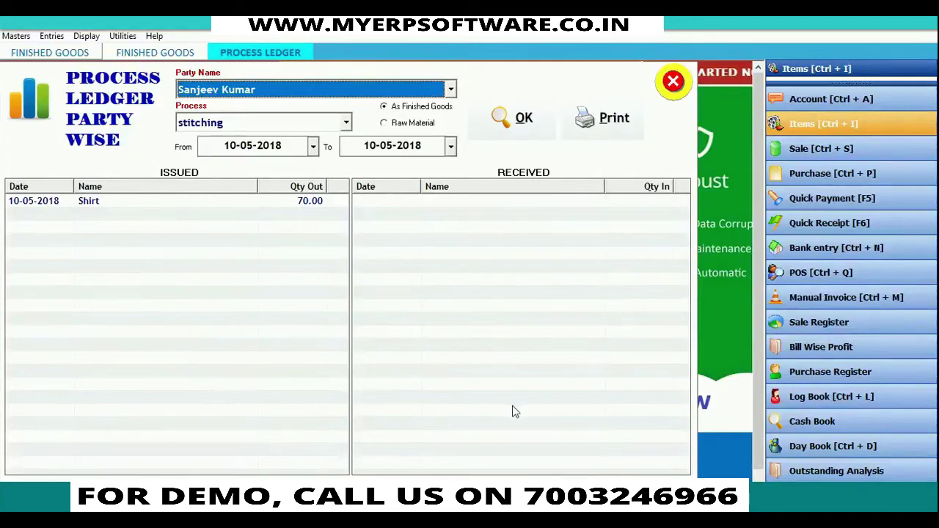
{"action": "key", "text": "Escape"}
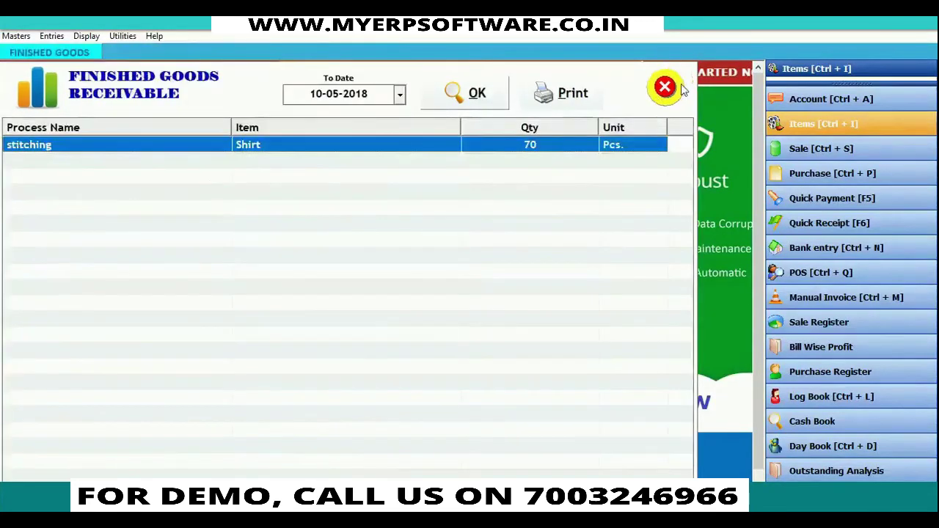
{"action": "left_click", "coordinate": [681, 84]}
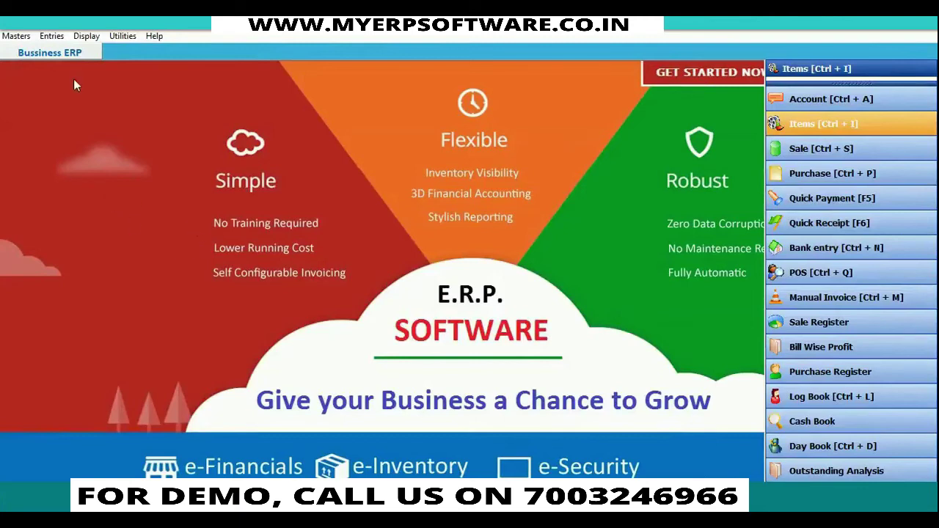
Start a new Finished Goods Receive entry dated 10-05-2018 and select the stitching worker as the party.
{"action": "left_click", "coordinate": [58, 36]}
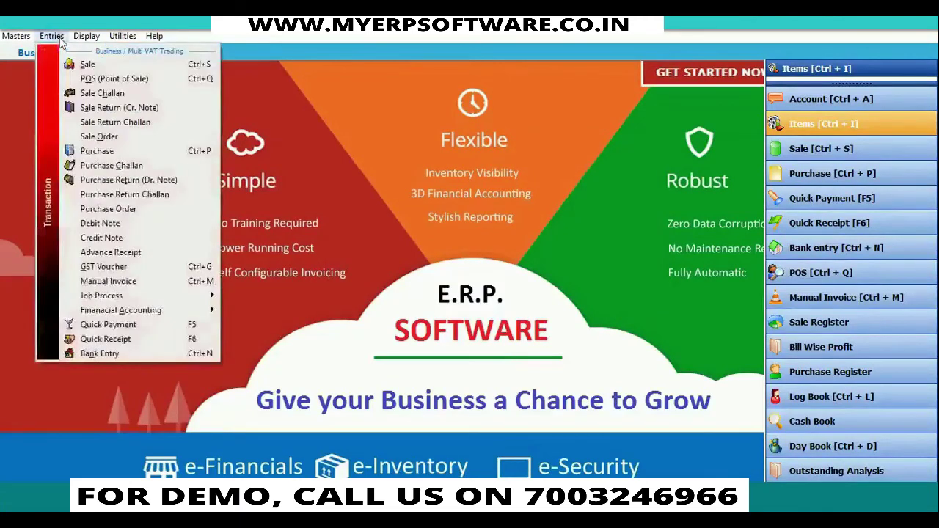
{"action": "mouse_move", "coordinate": [205, 296]}
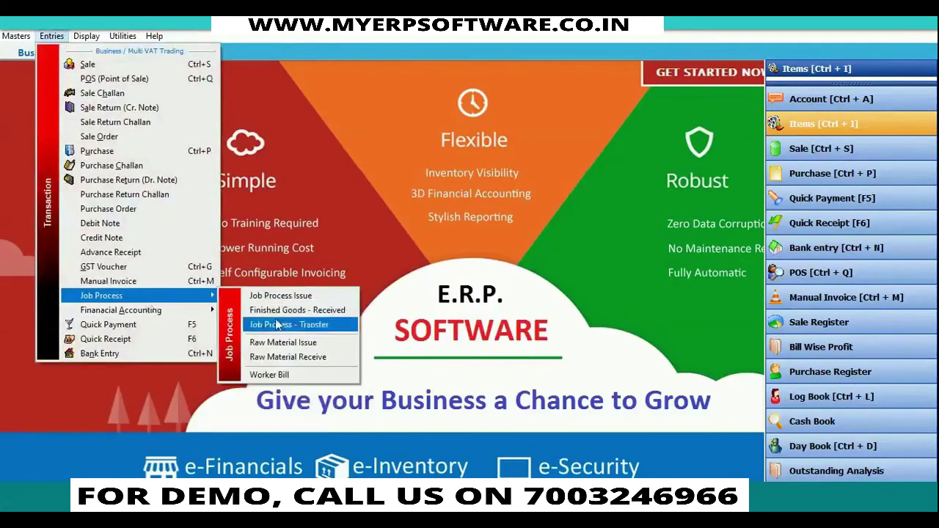
{"action": "left_click", "coordinate": [324, 313]}
{"action": "left_click", "coordinate": [527, 98]}
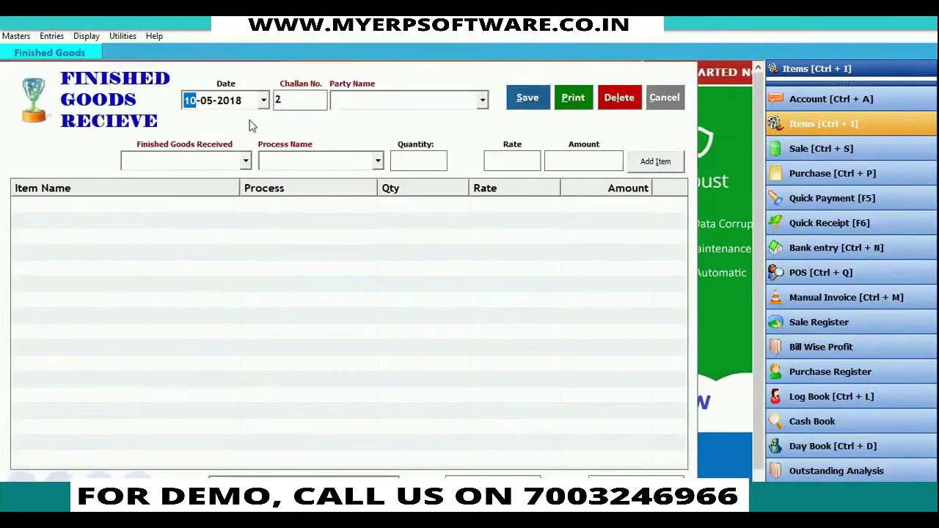
{"action": "key", "text": "Return"}
{"action": "key", "text": "Return"}
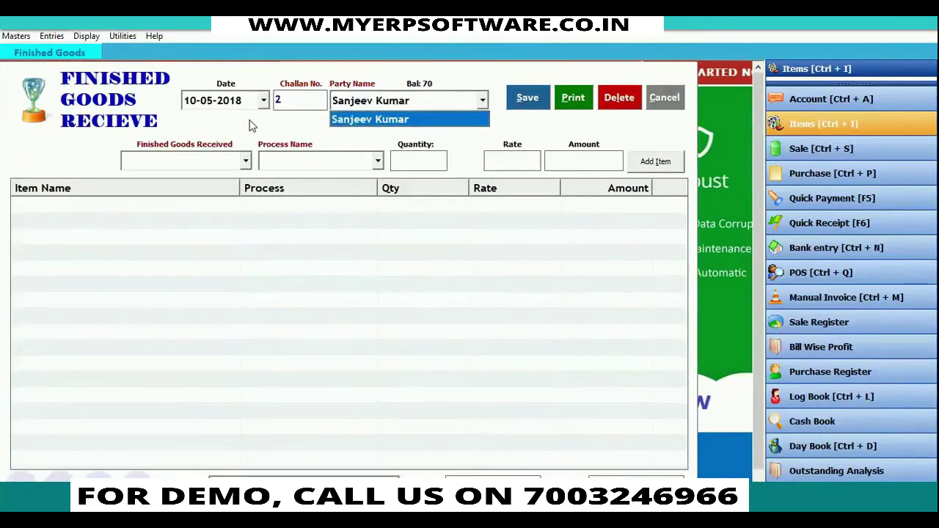
{"action": "key", "text": "Return"}
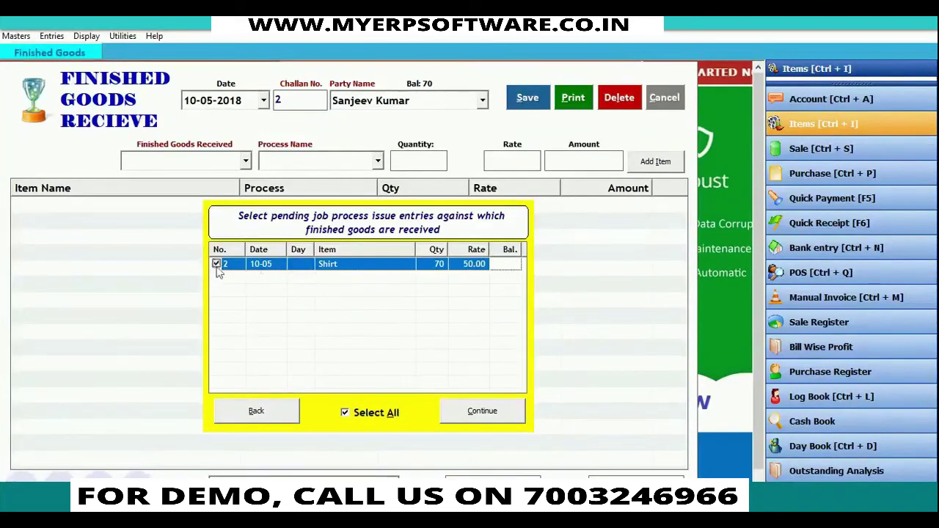
Load the pending Shirt issue entry into the receipt, save it without printing the bill, and close the form.
{"action": "left_click", "coordinate": [493, 415]}
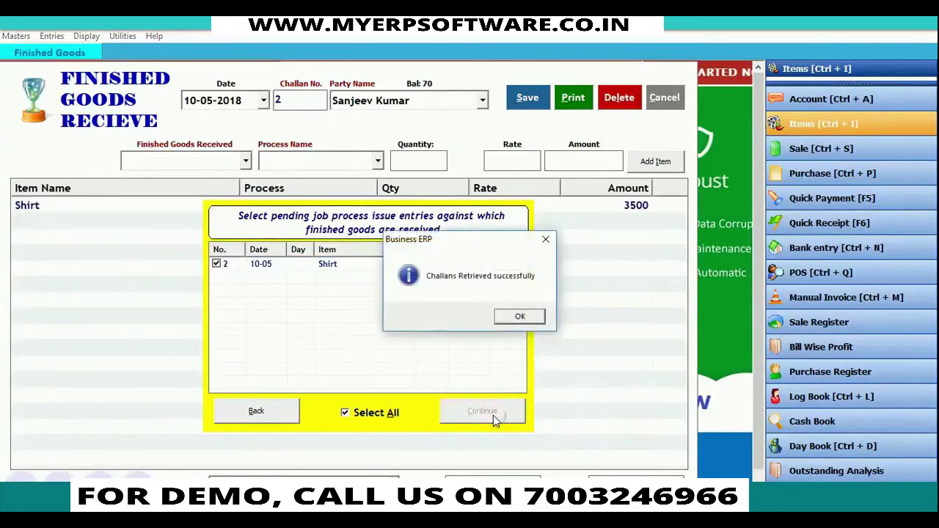
{"action": "left_click", "coordinate": [522, 317]}
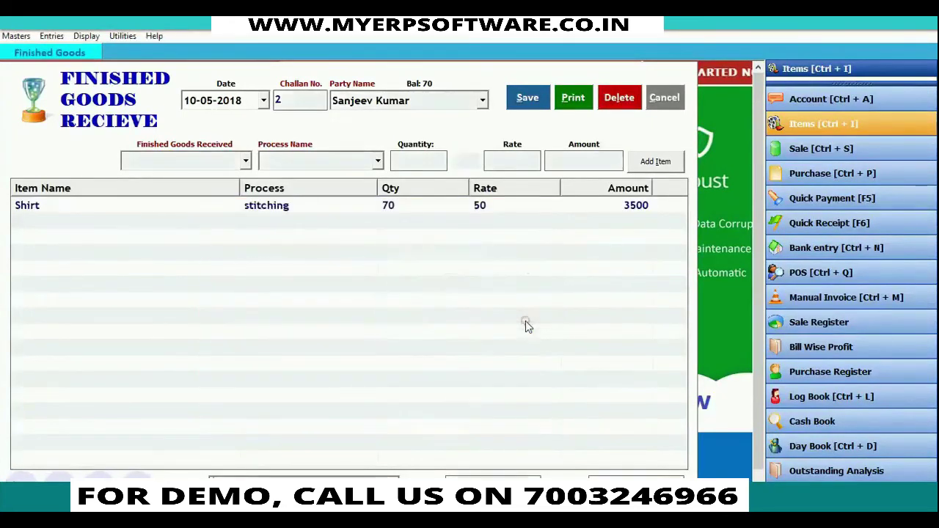
{"action": "left_click", "coordinate": [527, 101]}
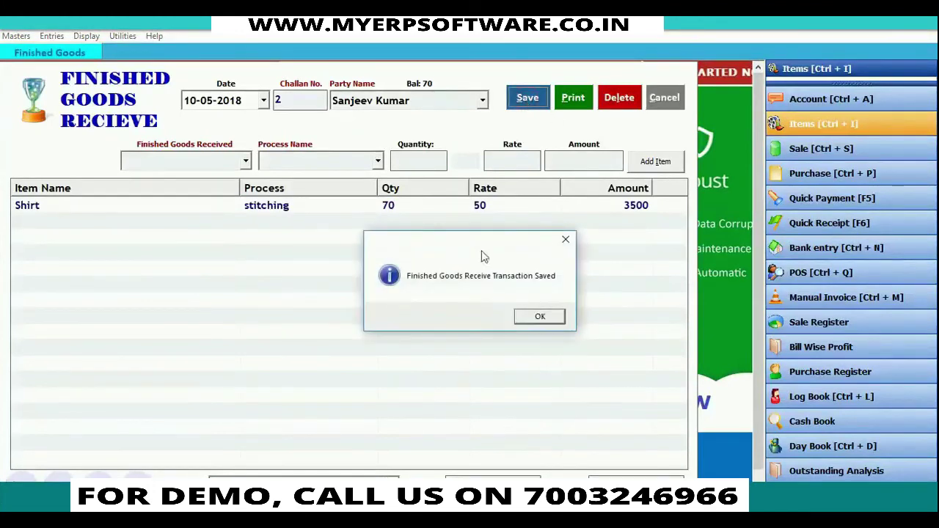
{"action": "left_click", "coordinate": [551, 320]}
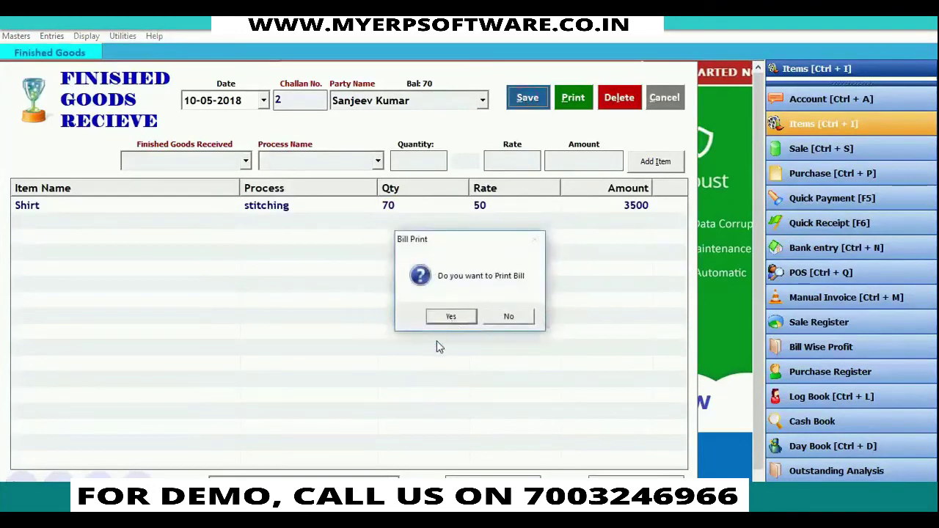
{"action": "left_click", "coordinate": [511, 322]}
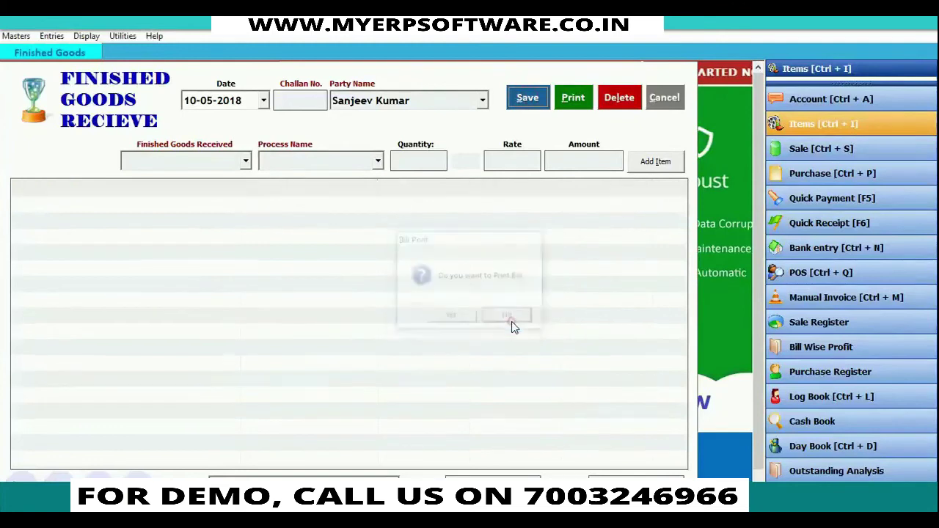
{"action": "left_click", "coordinate": [663, 101]}
Check the Item Wise Stock report for Shirt on 10-05-2018 and close it.
{"action": "key", "text": "alt+d"}
{"action": "mouse_move", "coordinate": [125, 341]}
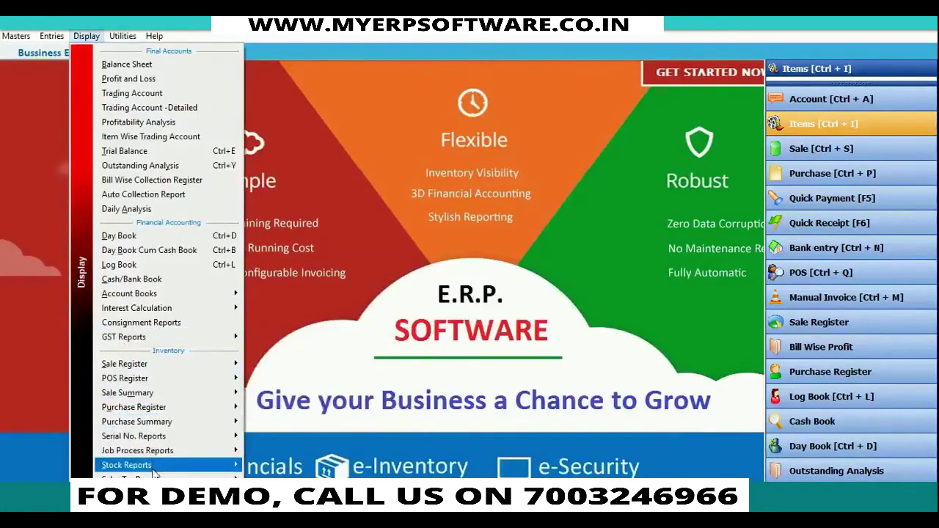
{"action": "mouse_move", "coordinate": [168, 465]}
{"action": "left_click", "coordinate": [334, 336]}
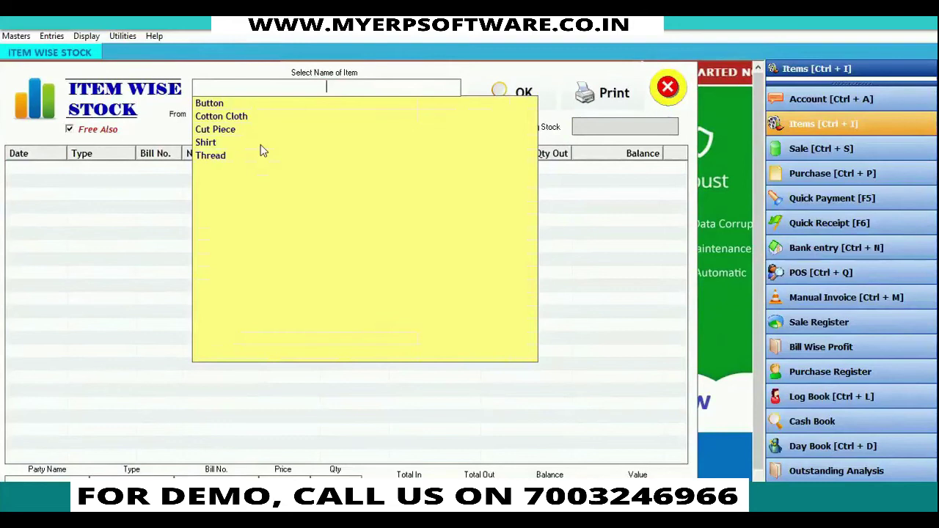
{"action": "left_click", "coordinate": [214, 146]}
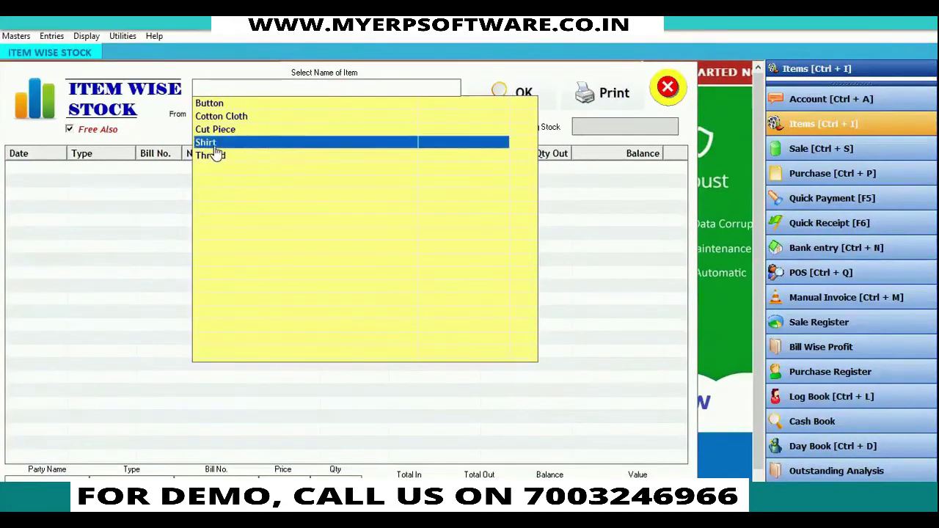
{"action": "left_click", "coordinate": [214, 144]}
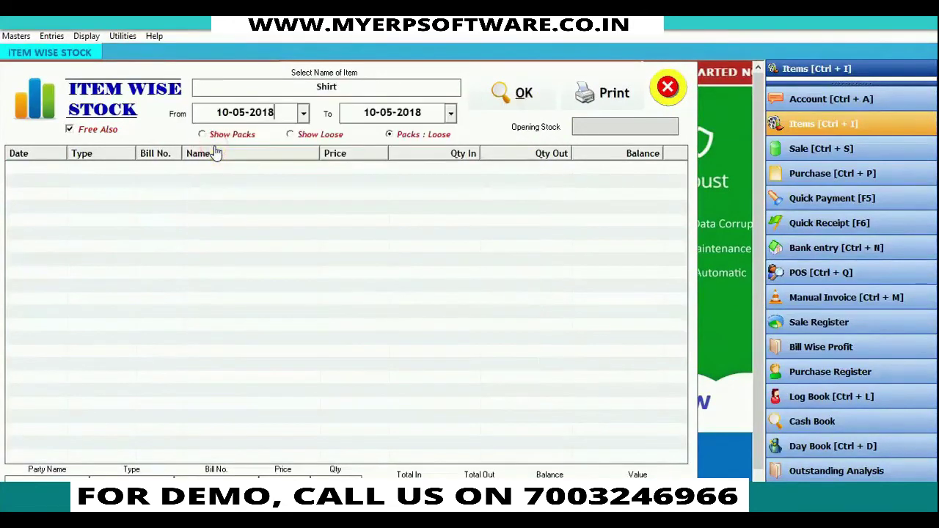
{"action": "left_click", "coordinate": [536, 108]}
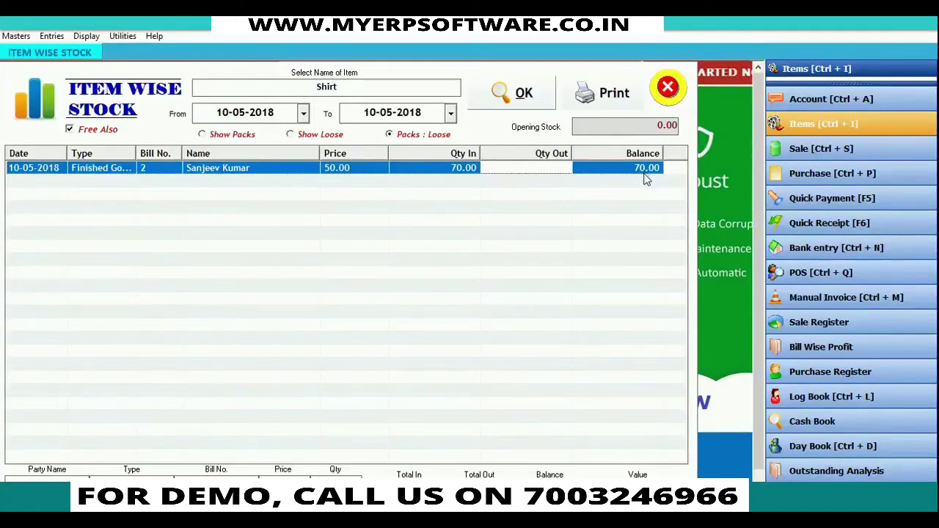
{"action": "left_click", "coordinate": [668, 92]}
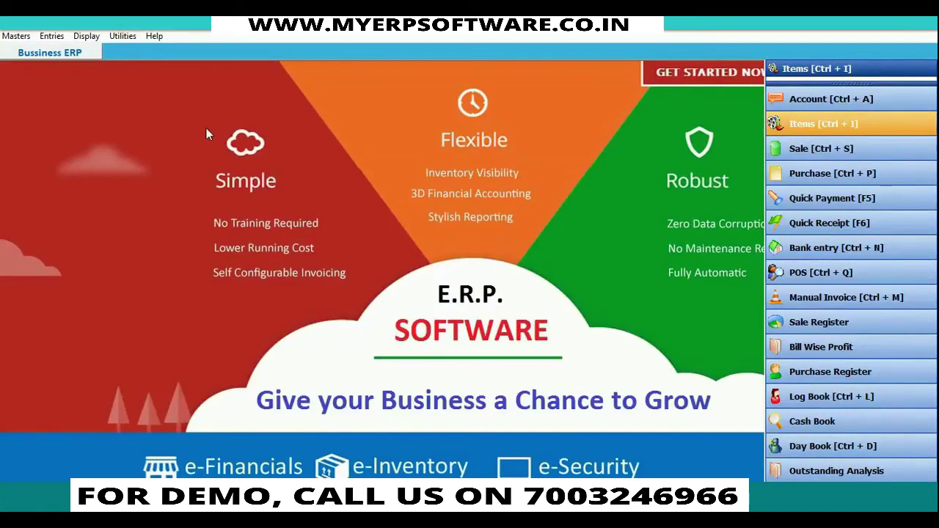
Start a new Worker Bill dated 10-05-2018 with bill number 11 and select the cutting worker.
{"action": "left_click", "coordinate": [52, 35]}
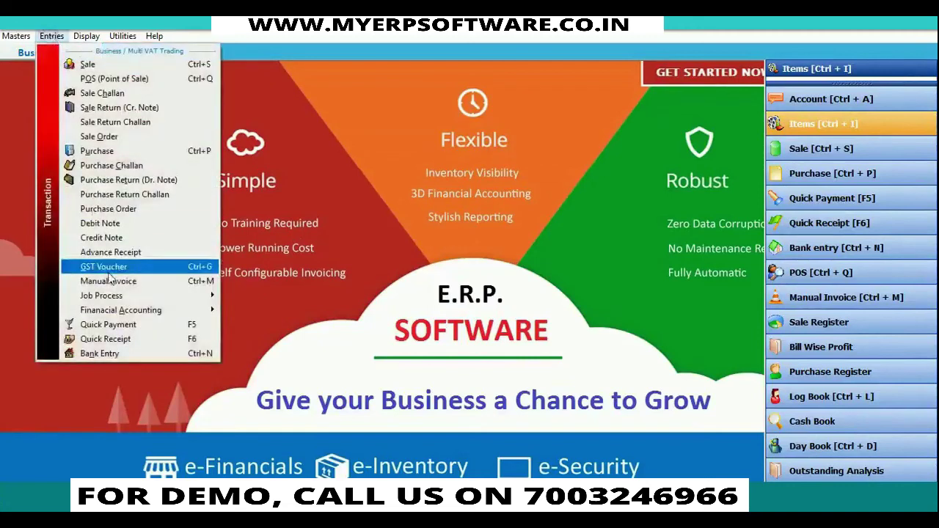
{"action": "mouse_move", "coordinate": [116, 302]}
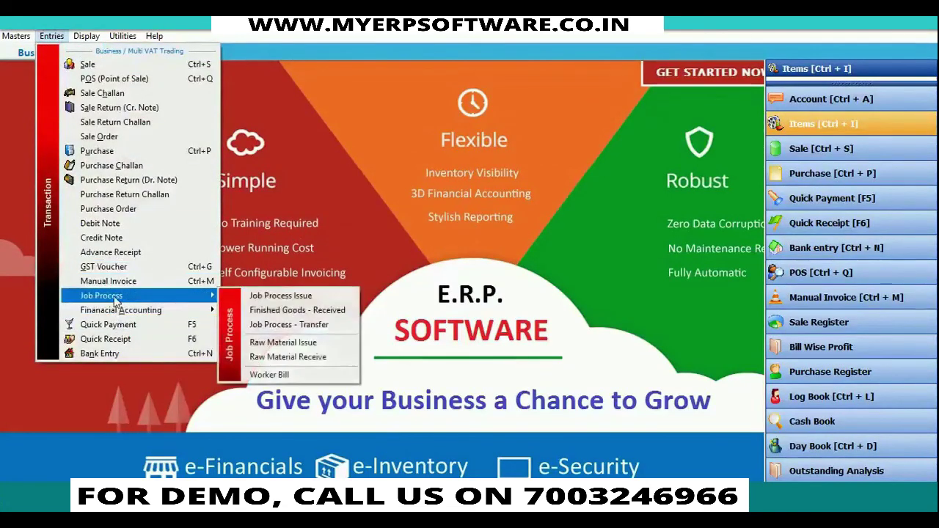
{"action": "left_click", "coordinate": [315, 380]}
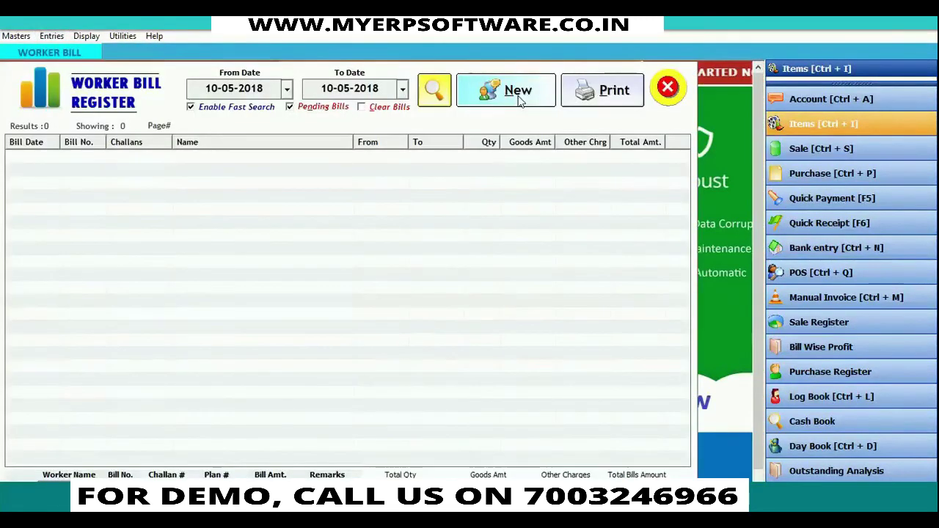
{"action": "left_click", "coordinate": [520, 100]}
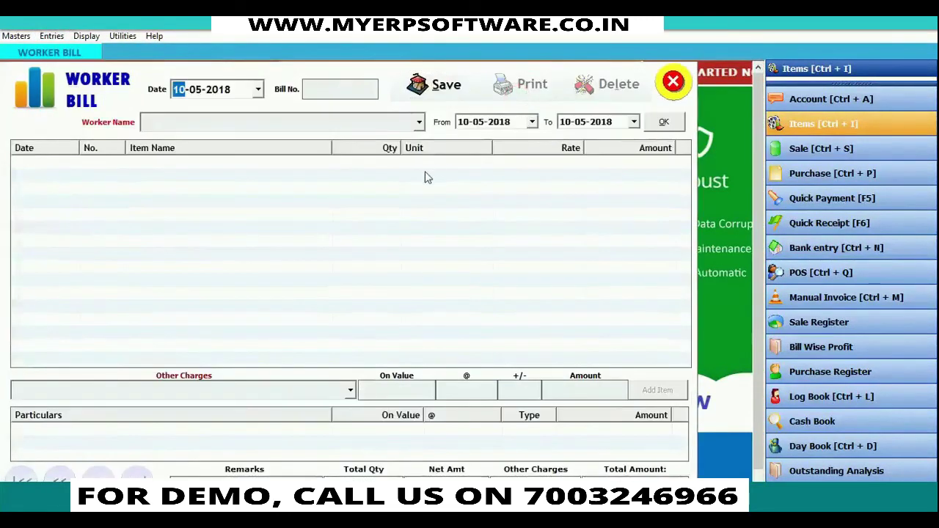
{"action": "key", "text": "Return"}
{"action": "type", "text": "11"}
{"action": "key", "text": "Return"}
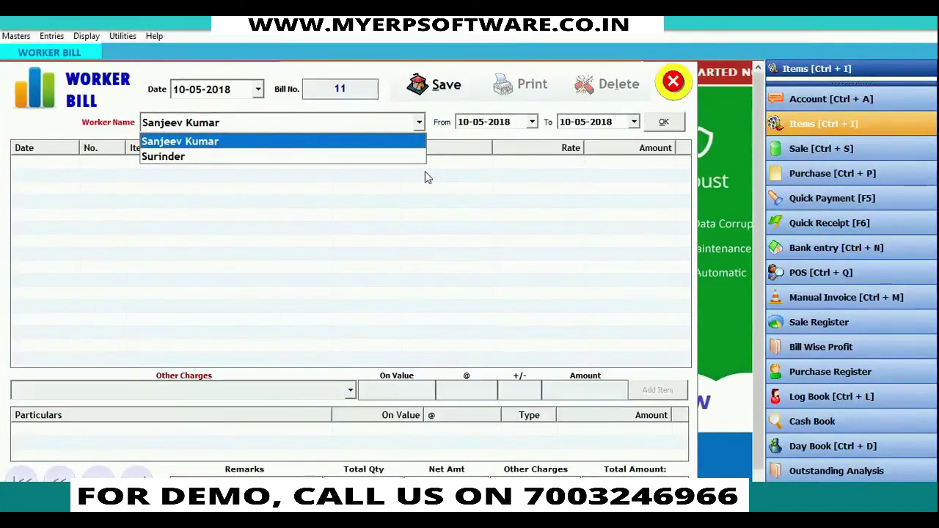
{"action": "key", "text": "Down"}
{"action": "key", "text": "Return"}
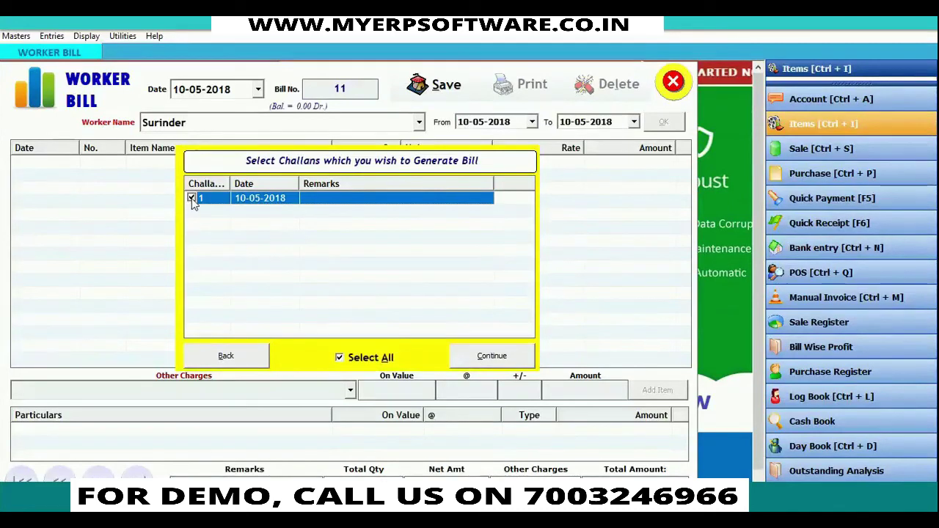
Load challan 1 for the Cut Piece work into the worker bill and save it without printing.
{"action": "left_click", "coordinate": [490, 356]}
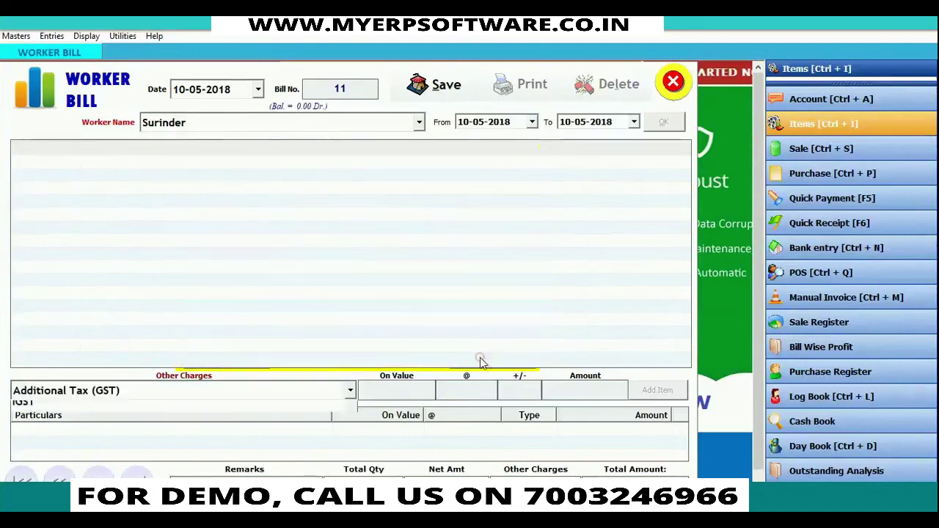
{"action": "left_click", "coordinate": [283, 231]}
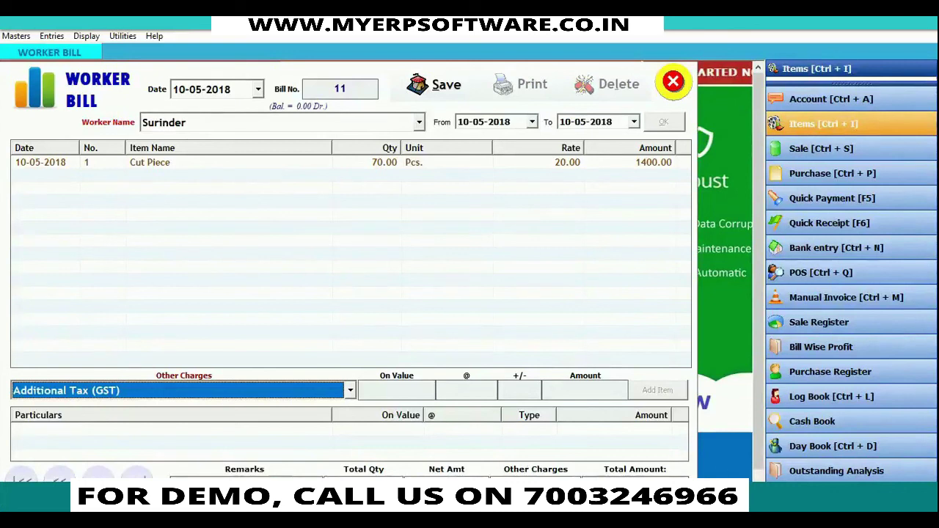
{"action": "left_click", "coordinate": [445, 88]}
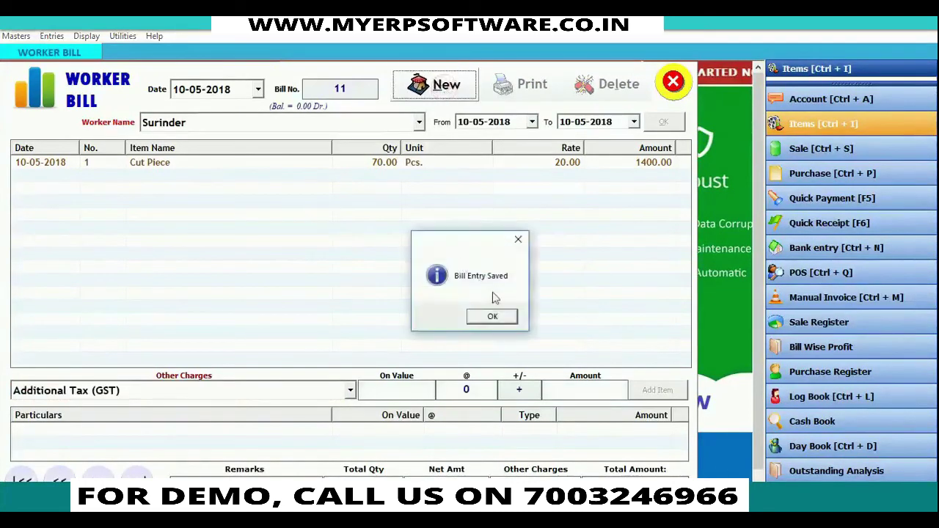
{"action": "left_click", "coordinate": [489, 320]}
{"action": "left_click", "coordinate": [487, 319]}
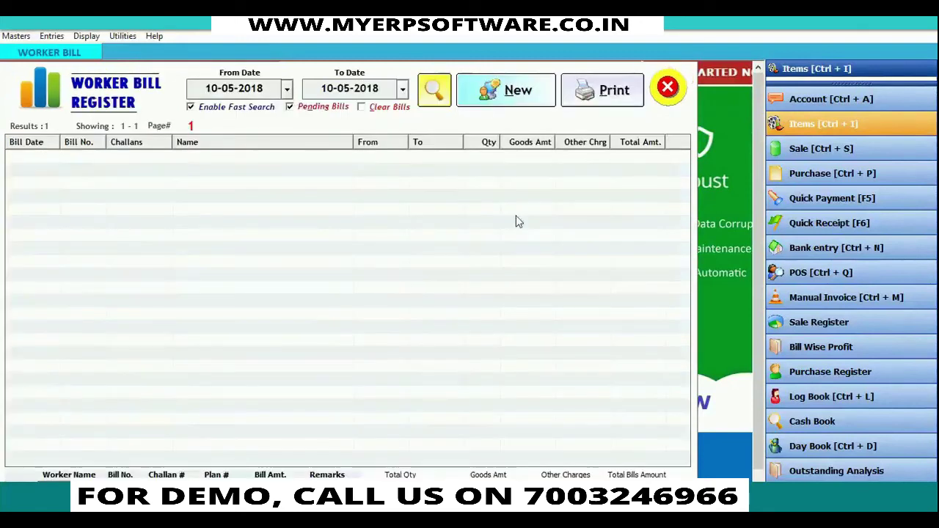
Start another Worker Bill for the stitching worker, covering the period 10-05-2018 to 10-05-2018.
{"action": "left_click", "coordinate": [520, 92]}
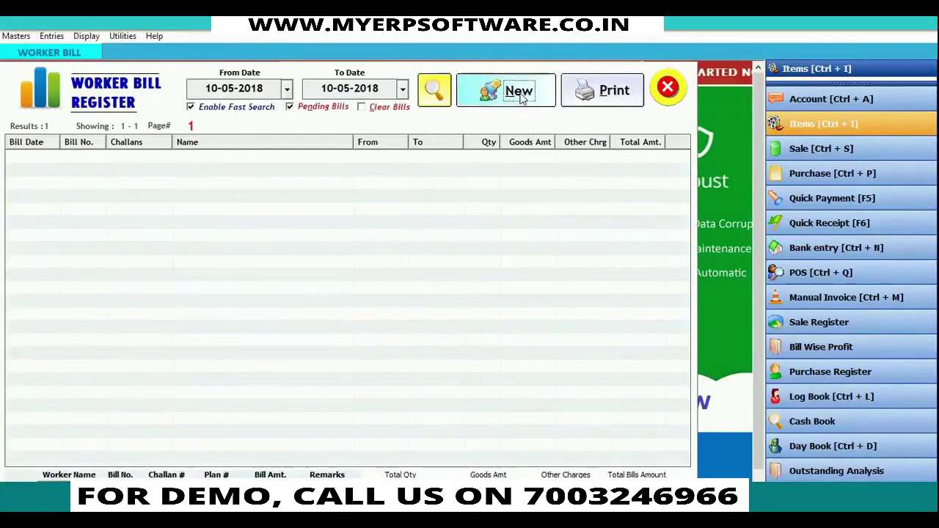
{"action": "key", "text": "Return"}
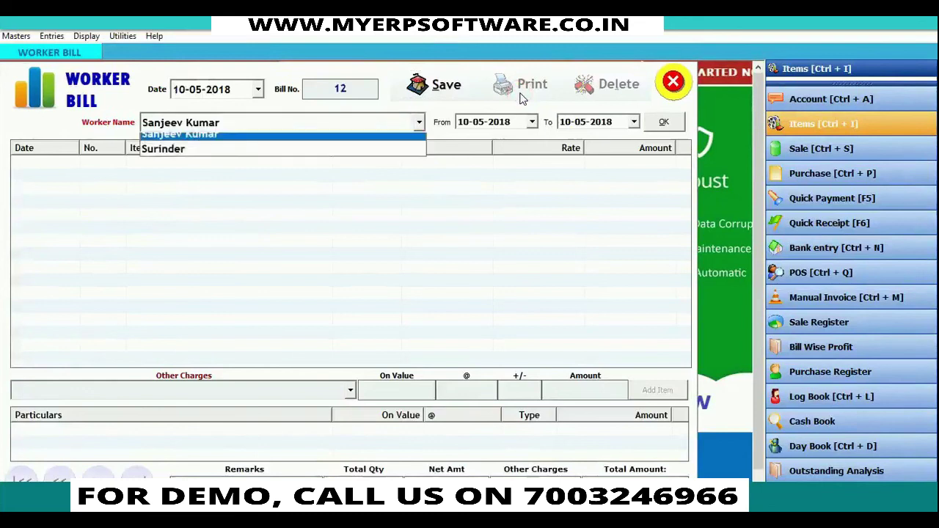
{"action": "key", "text": "Return"}
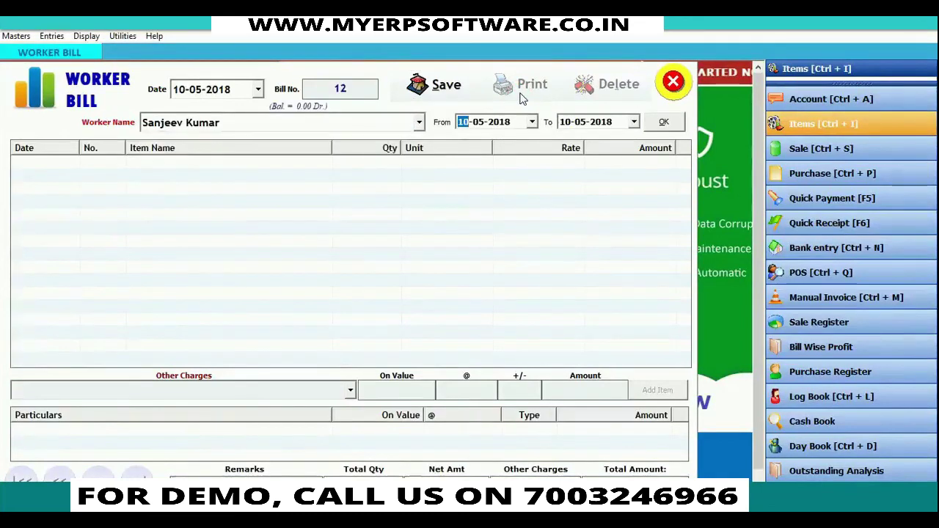
{"action": "key", "text": "Return"}
{"action": "key", "text": "Return"}
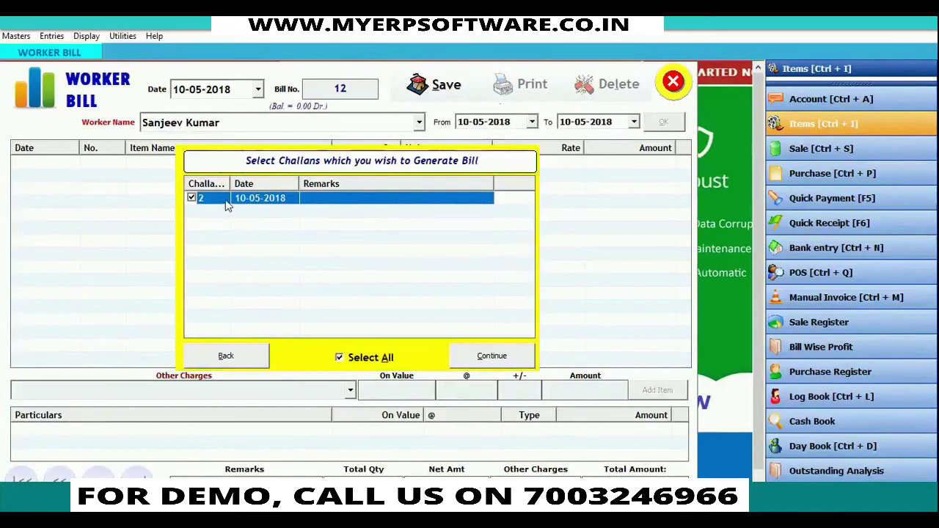
Load challan 2 for the Shirt work into the bill, save it without printing, and close the form.
{"action": "left_click", "coordinate": [488, 362]}
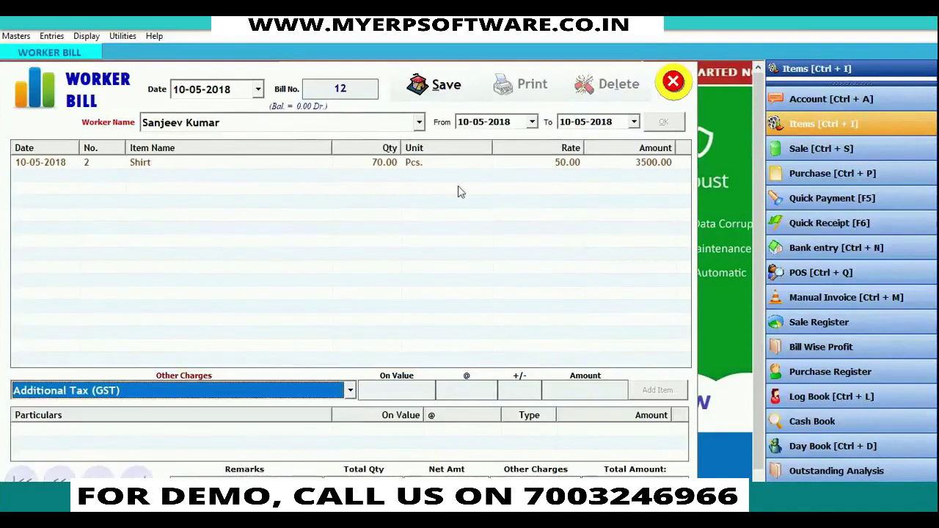
{"action": "left_click", "coordinate": [176, 170]}
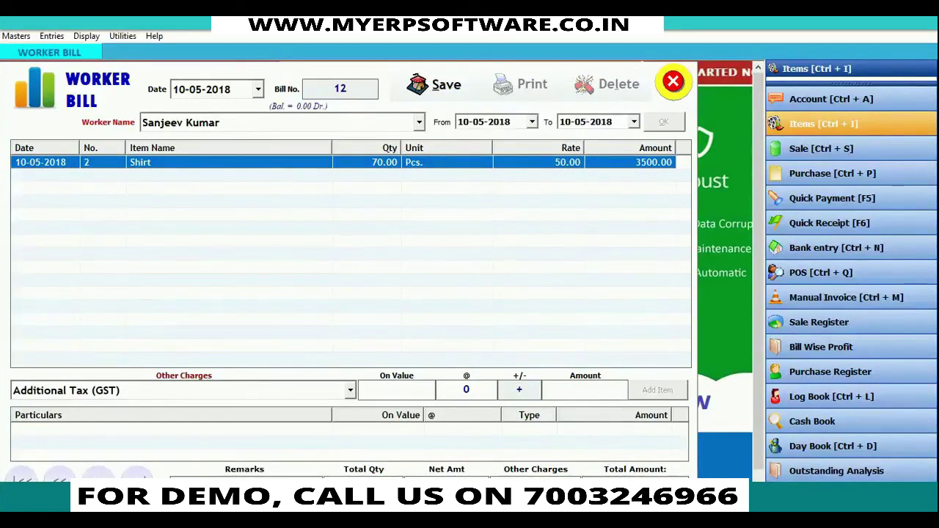
{"action": "left_click", "coordinate": [437, 84]}
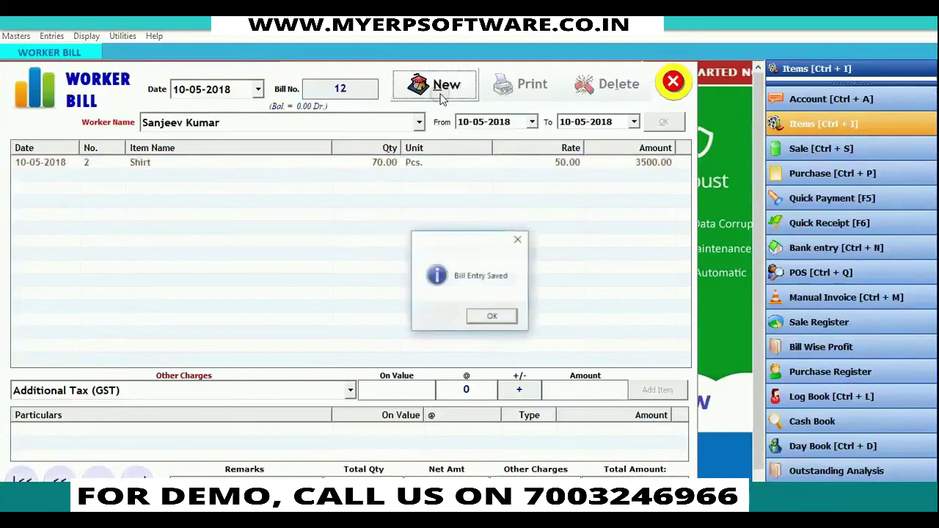
{"action": "left_click", "coordinate": [481, 318]}
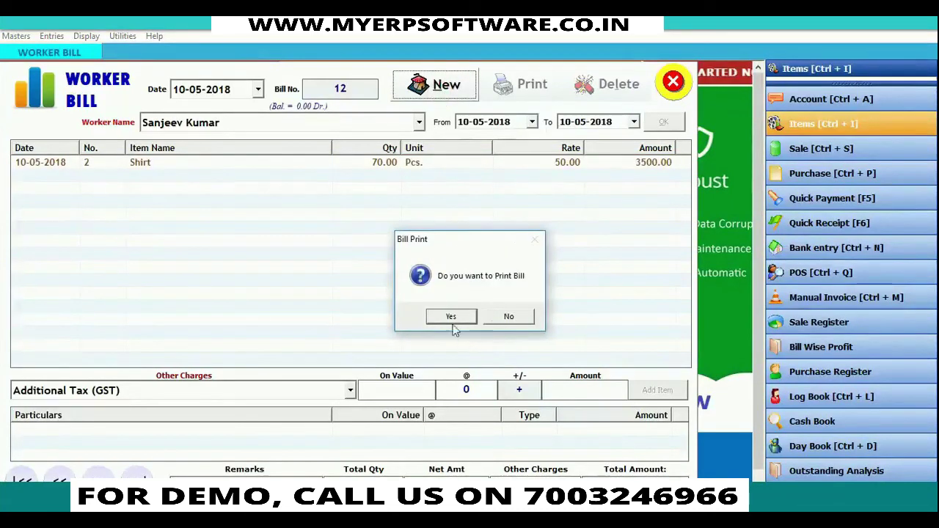
{"action": "left_click", "coordinate": [509, 317]}
{"action": "left_click", "coordinate": [672, 82]}
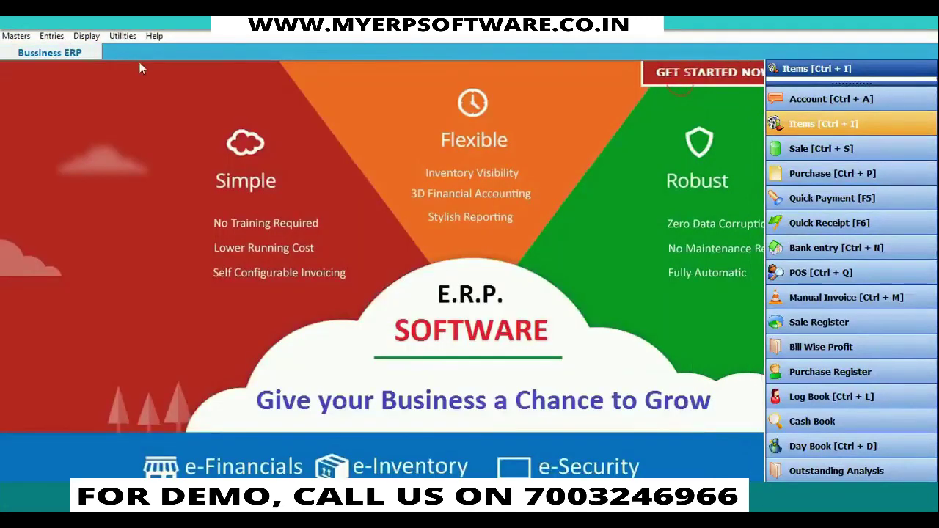
List both pending and clear bills for 10-05-2018 in the Worker Bill Register, review them, and close the register.
{"action": "left_click", "coordinate": [87, 36]}
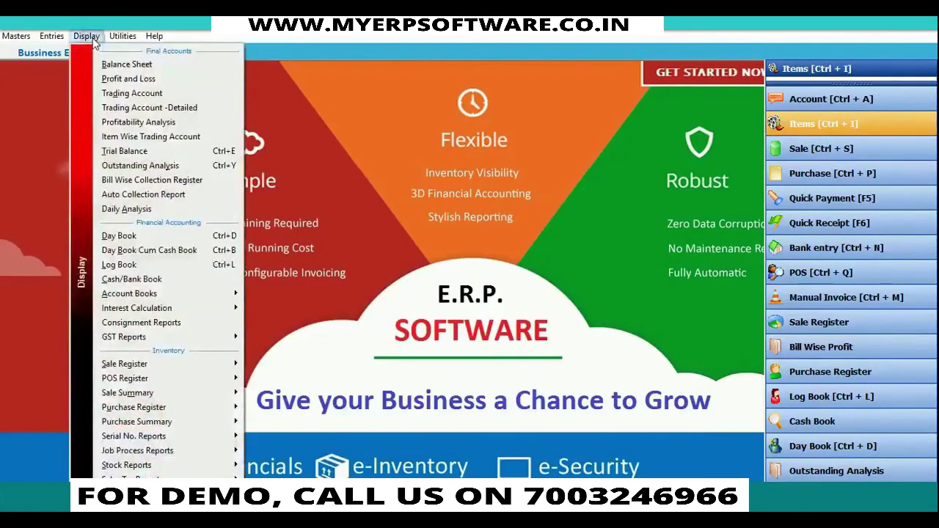
{"action": "mouse_move", "coordinate": [187, 456]}
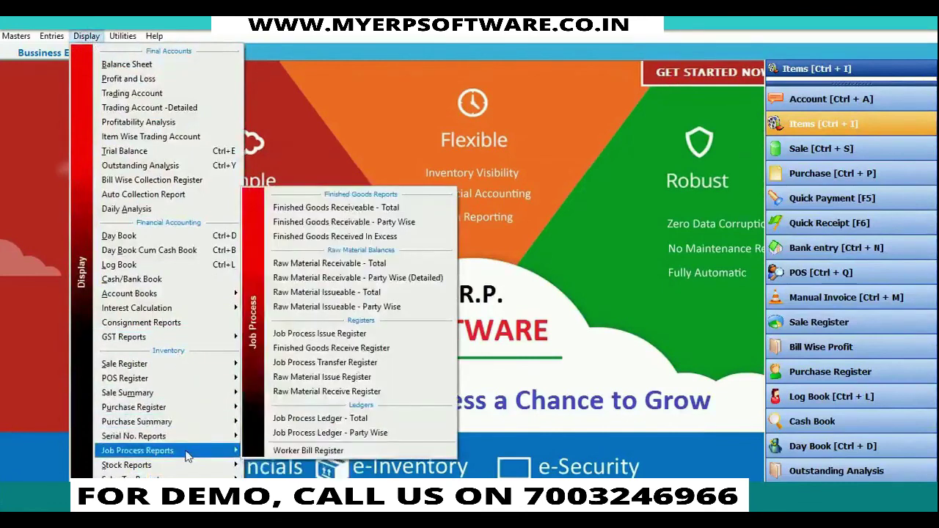
{"action": "left_click", "coordinate": [350, 451]}
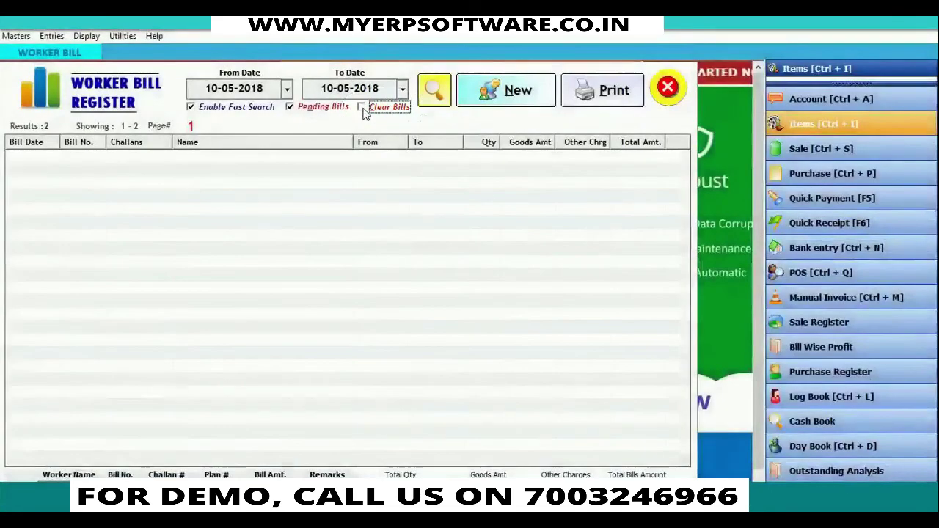
{"action": "left_click", "coordinate": [362, 107]}
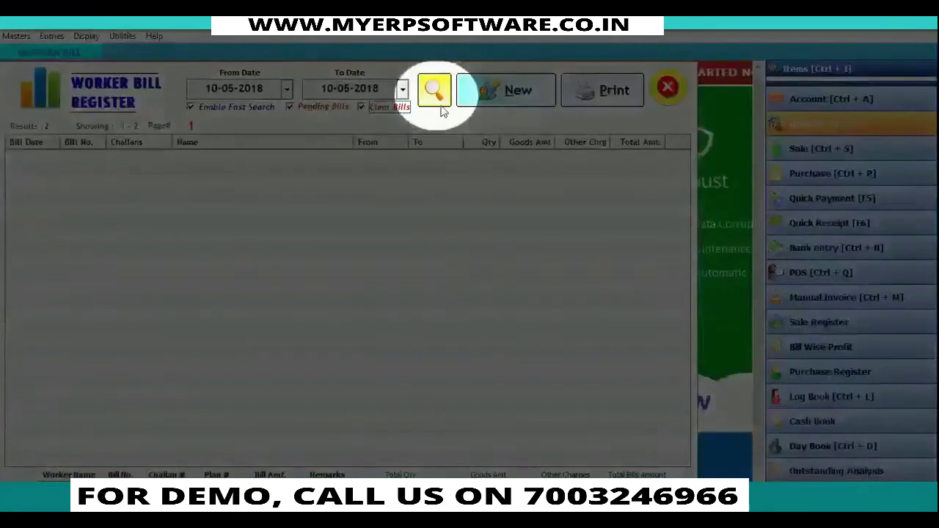
{"action": "left_click", "coordinate": [433, 89]}
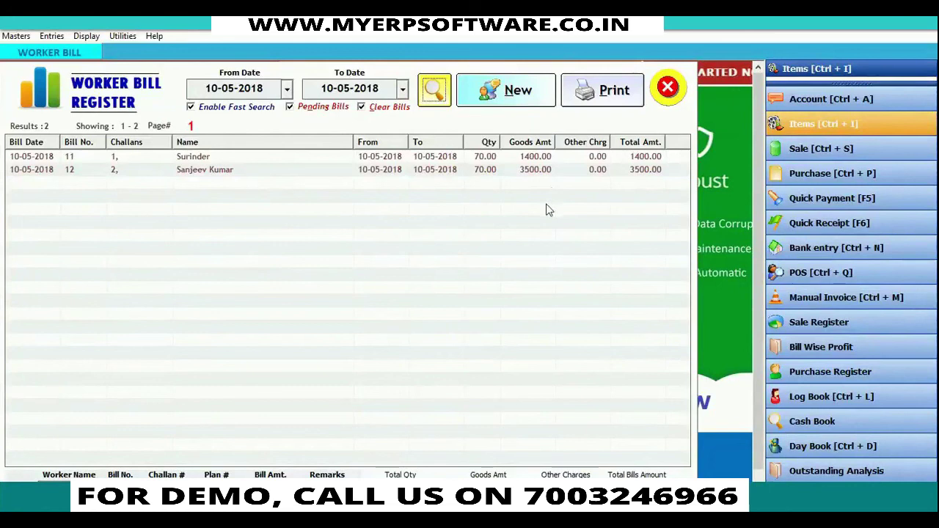
{"action": "left_click", "coordinate": [668, 88]}
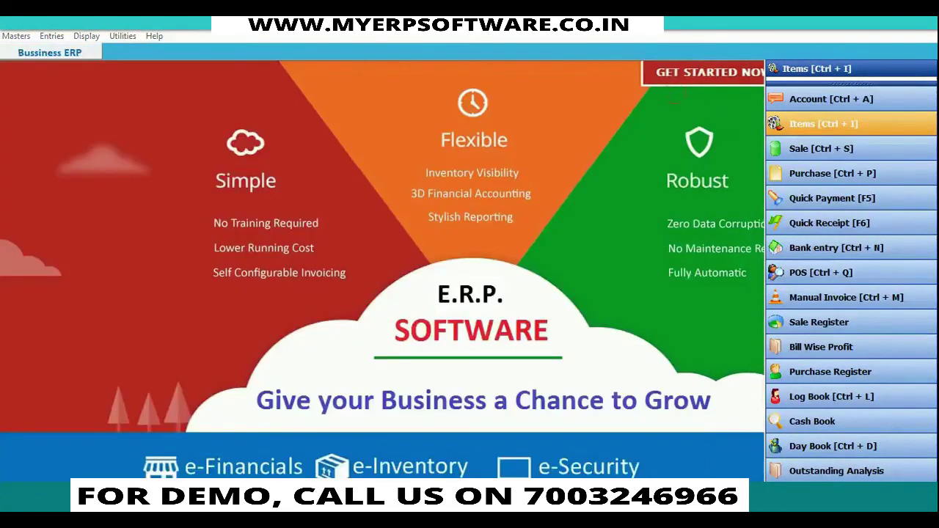